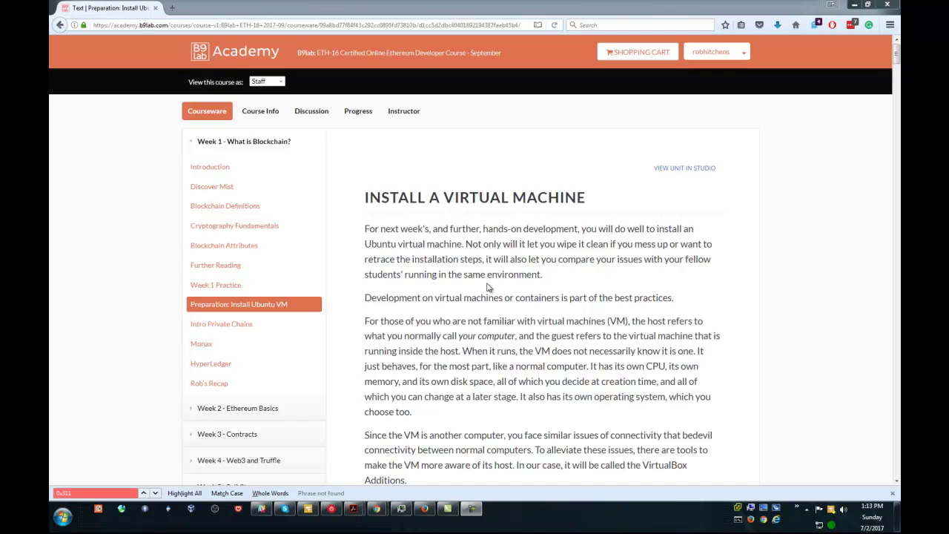
Step: Open the course page's VirtualBox download link in a new tab and switch to that page
scroll(488, 288, "down", 3)
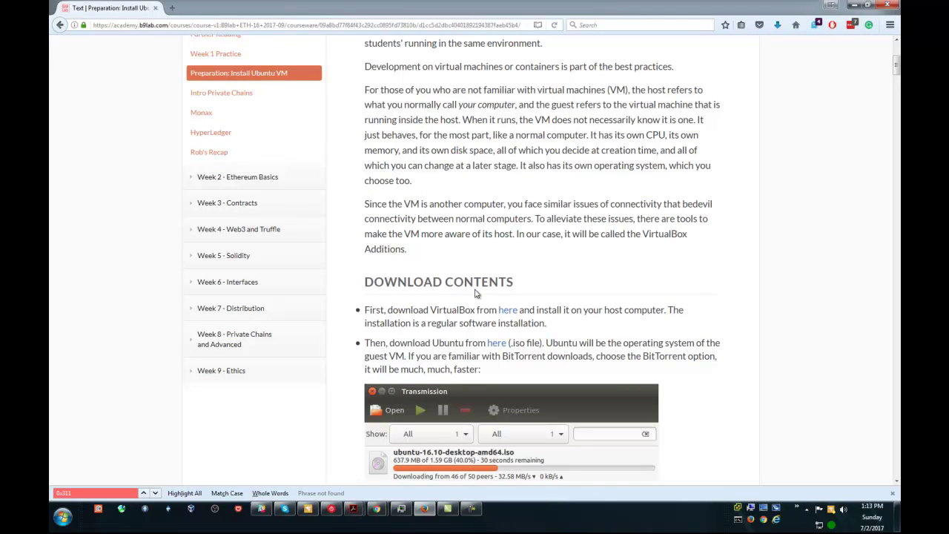
right_click(501, 312)
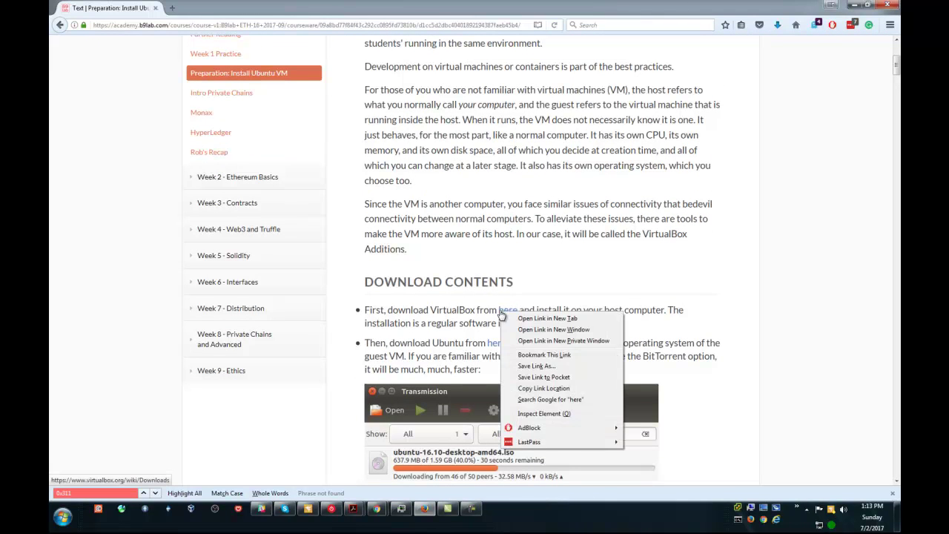
left_click(528, 318)
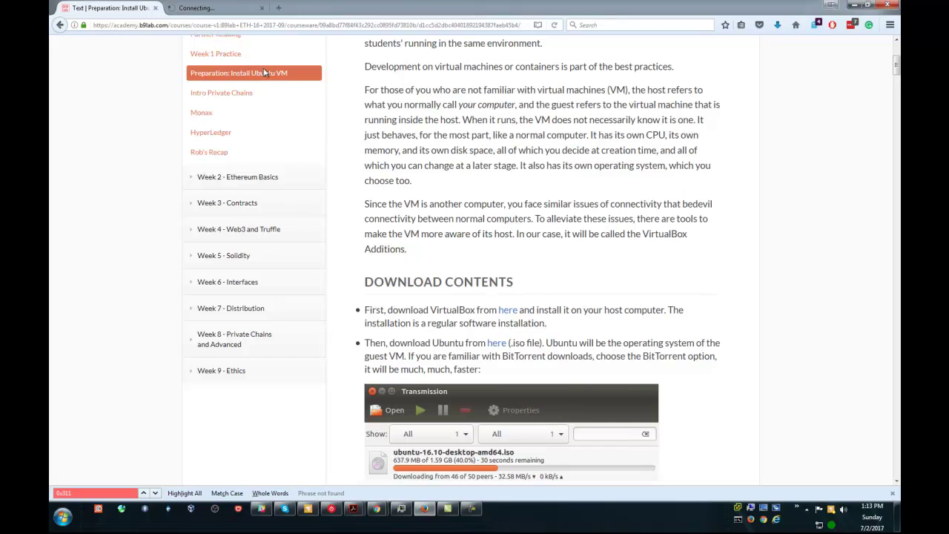
left_click(207, 9)
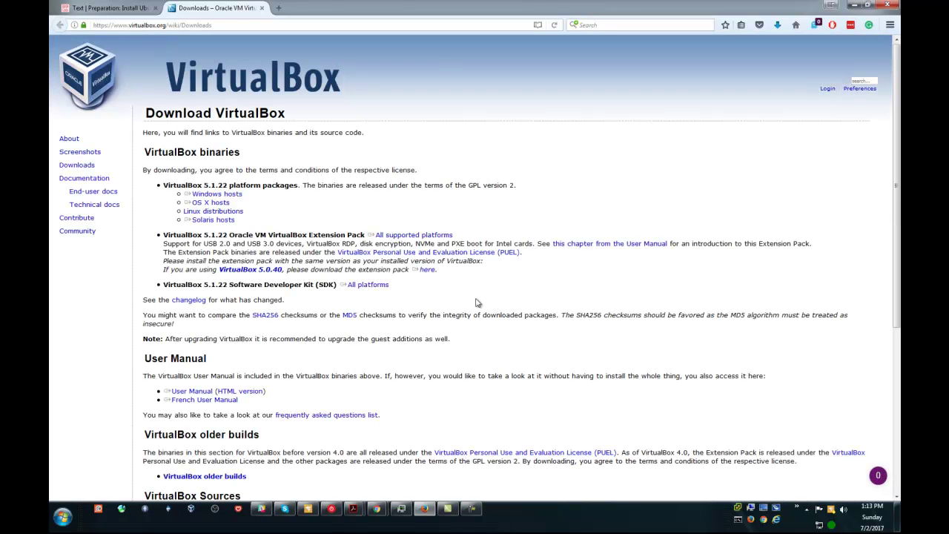
Step: Request the VirtualBox 5.1.22 installer for Windows hosts, but cancel saving the file
left_click(226, 194)
left_click(210, 197)
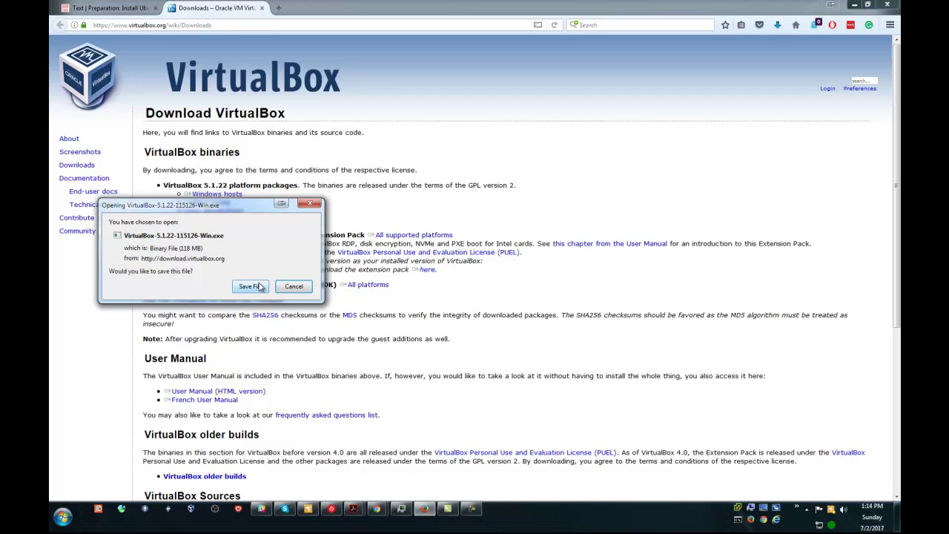
left_click(300, 285)
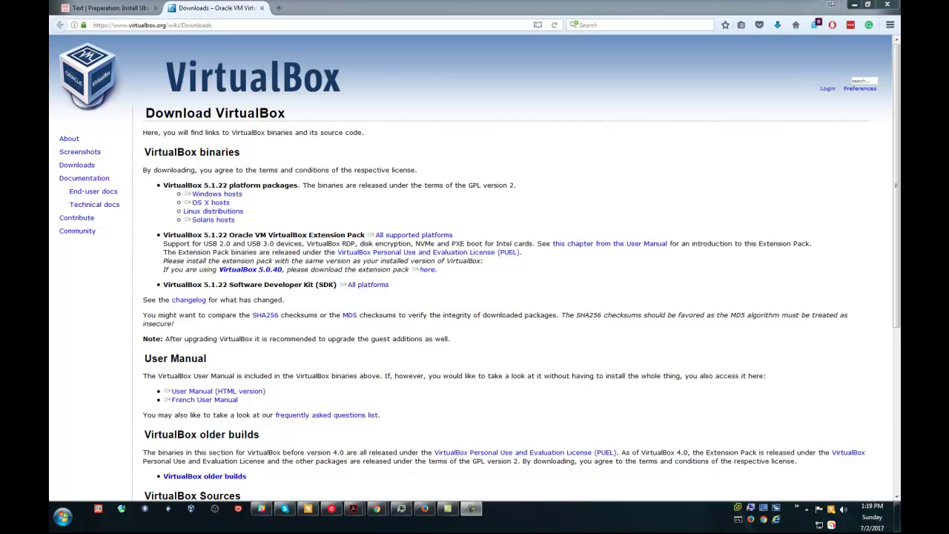
Step: Return to the course page, open its Ubuntu download link in a new tab and switch to that page
left_click(112, 8)
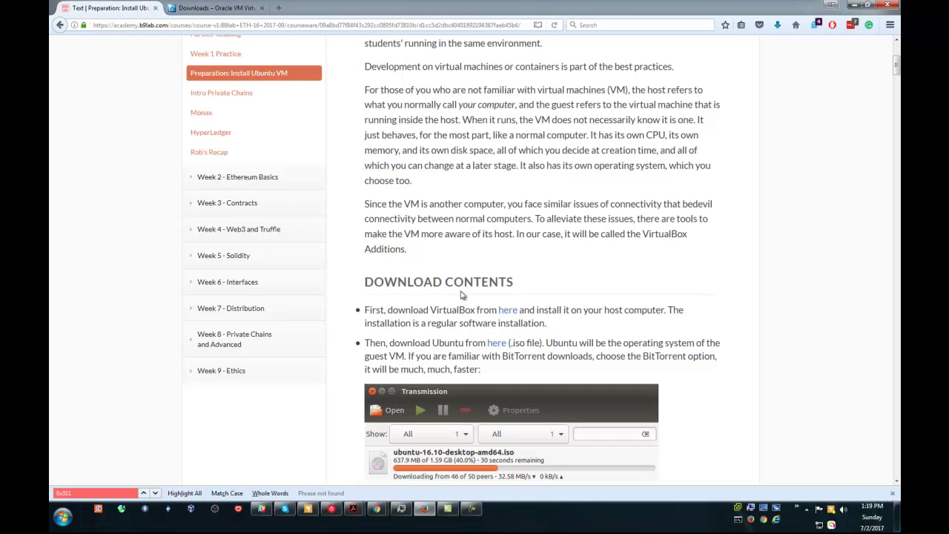
right_click(496, 348)
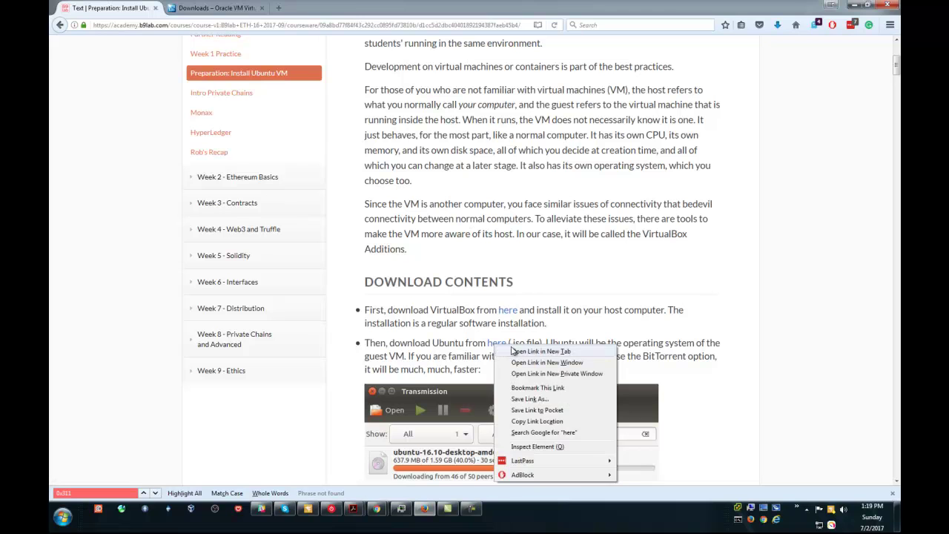
left_click(514, 352)
left_click(192, 9)
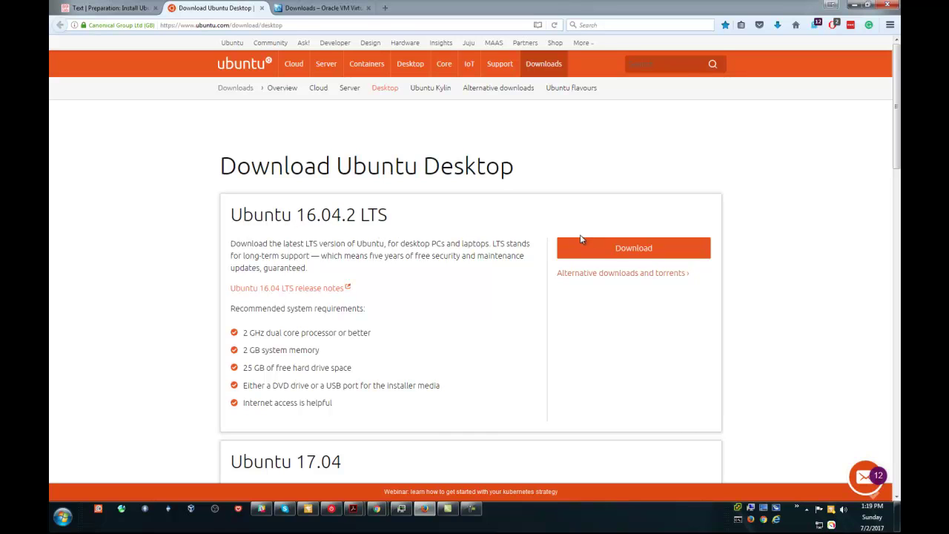
Step: Choose the Ubuntu 16.04.2 LTS desktop download and continue to it without making a contribution
left_click(639, 252)
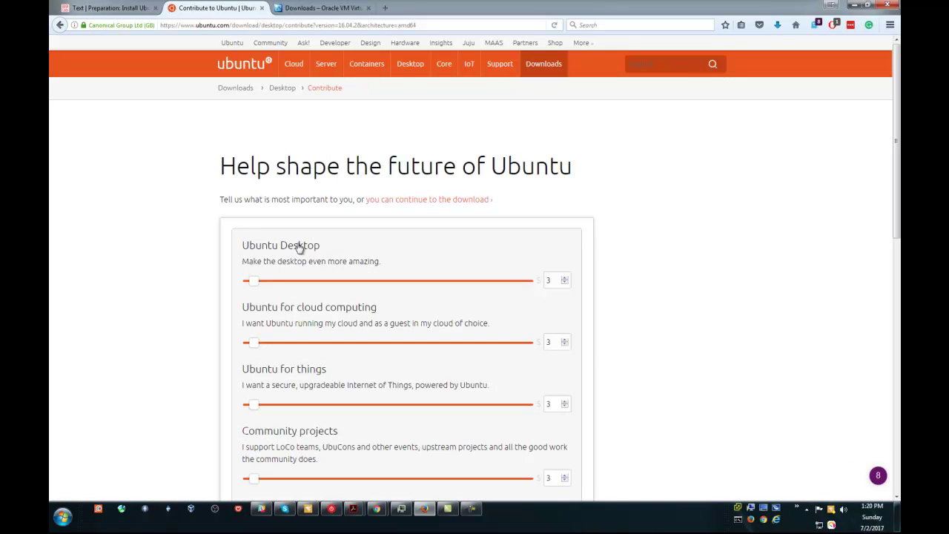
scroll(189, 261, "down", 5)
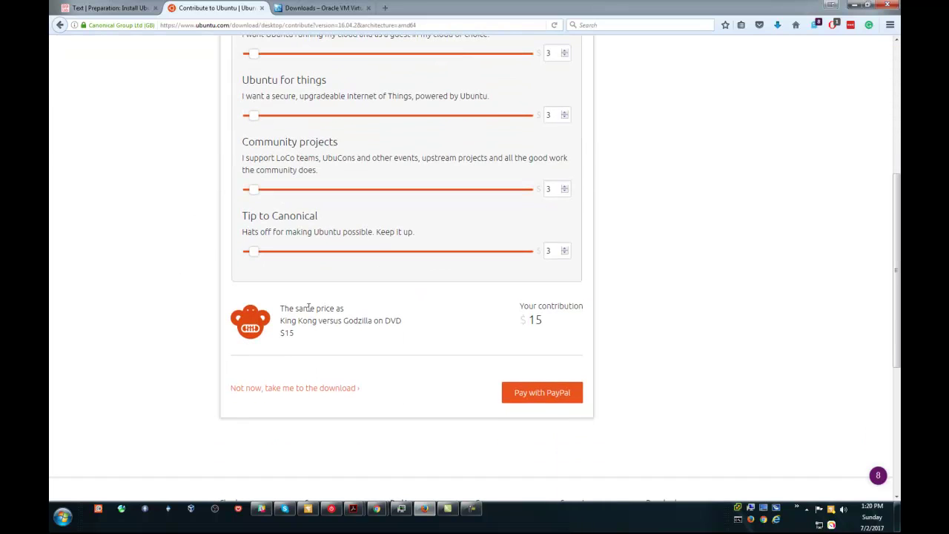
left_click(295, 389)
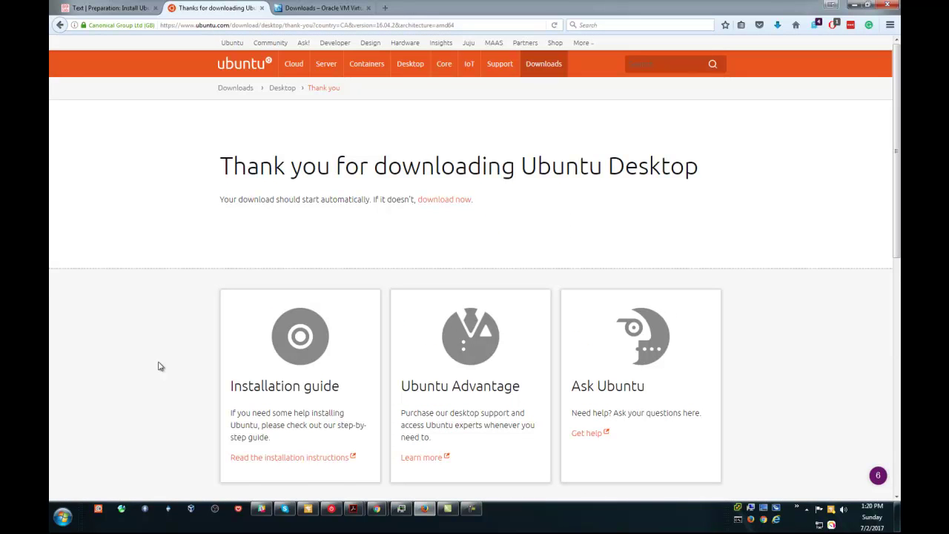
Step: Request the ubuntu-16.04.2-desktop-amd64.iso file as a download to save, but cancel at the file-saving dialog
scroll(154, 360, "down", 3)
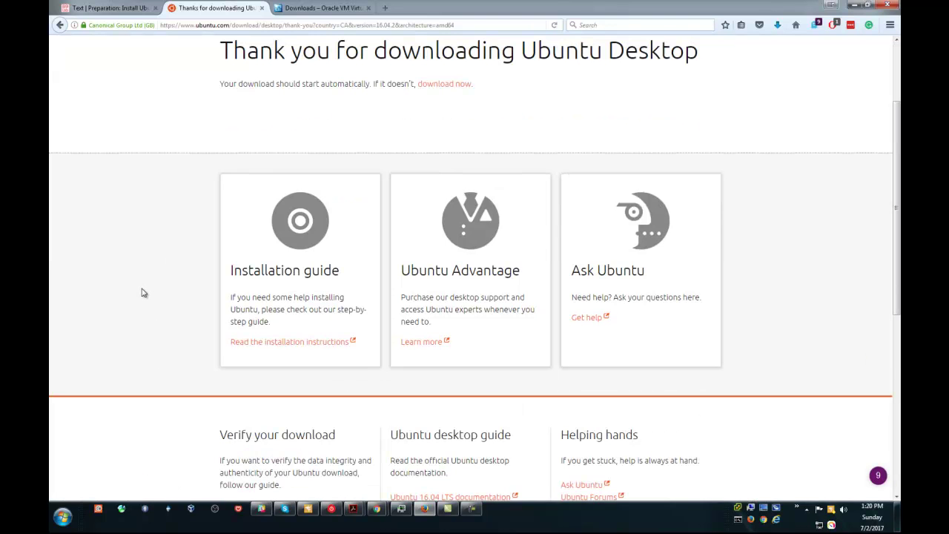
scroll(144, 293, "down", 3)
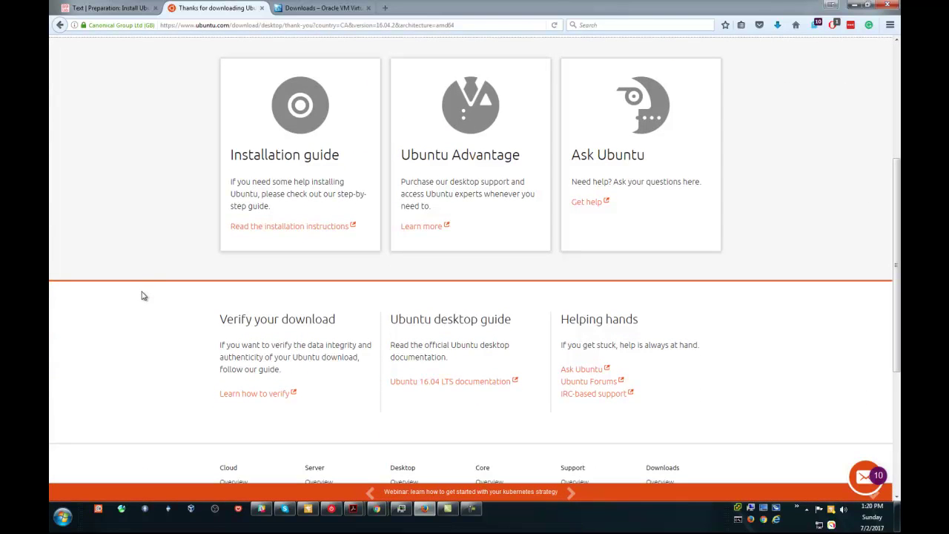
scroll(144, 296, "up", 6)
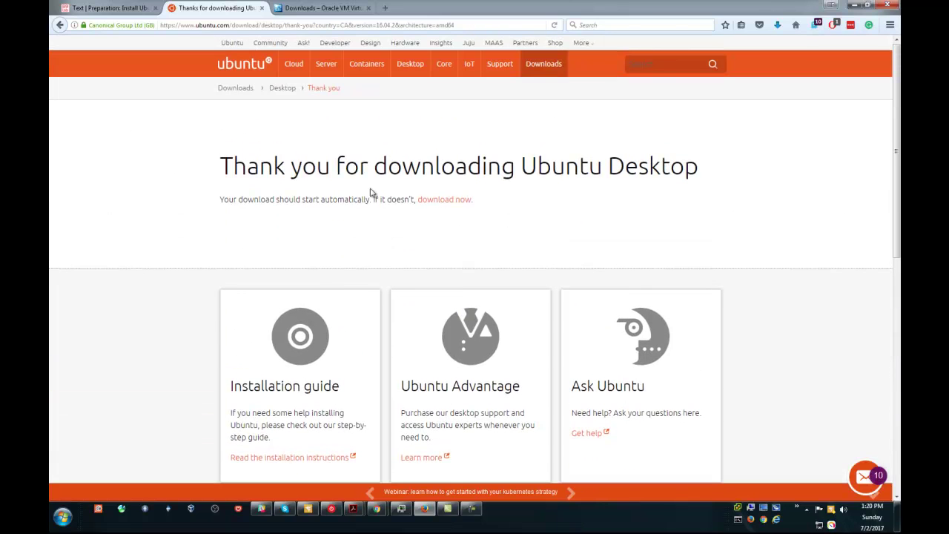
left_click(436, 204)
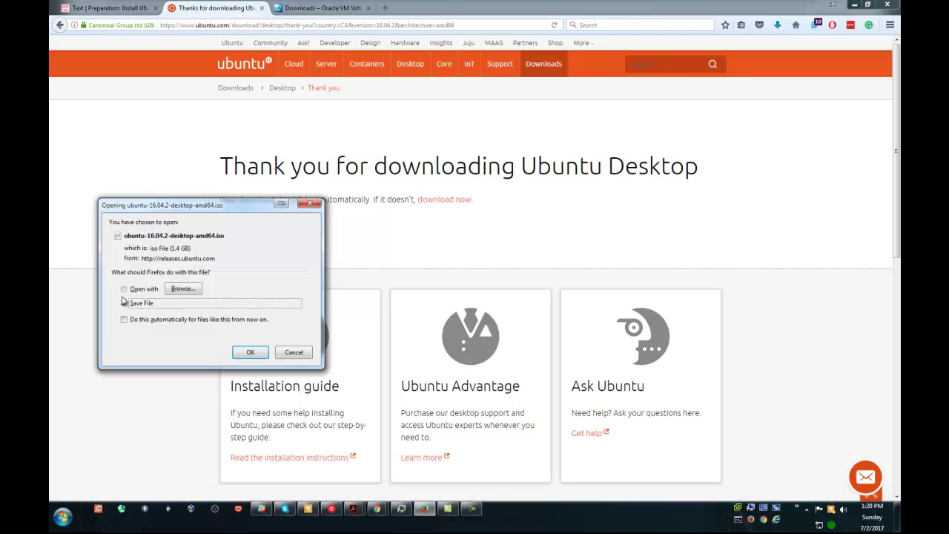
left_click(246, 353)
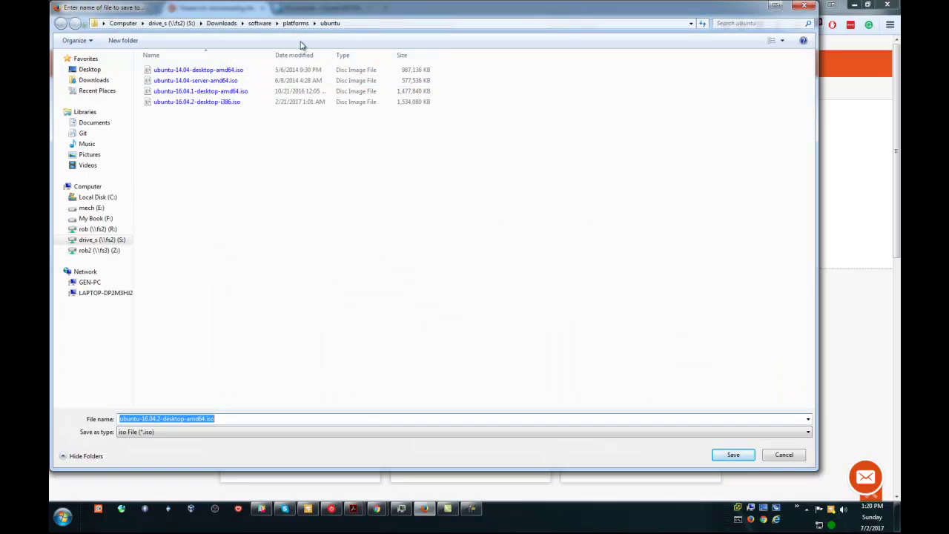
left_click(170, 104)
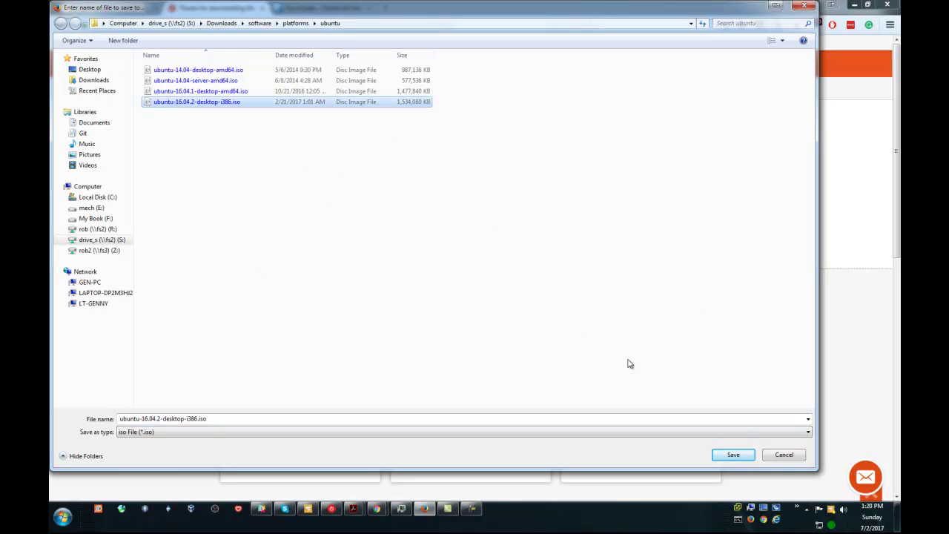
left_click(784, 455)
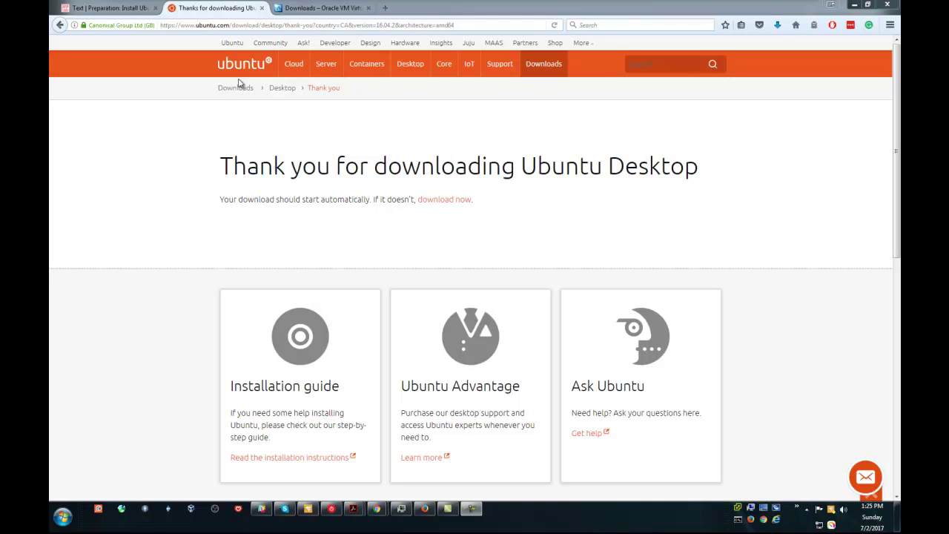
Step: Close the Ubuntu page and review the course's virtual machine instructions, examining the recommended memory, hard disk type and disk size
left_click(262, 7)
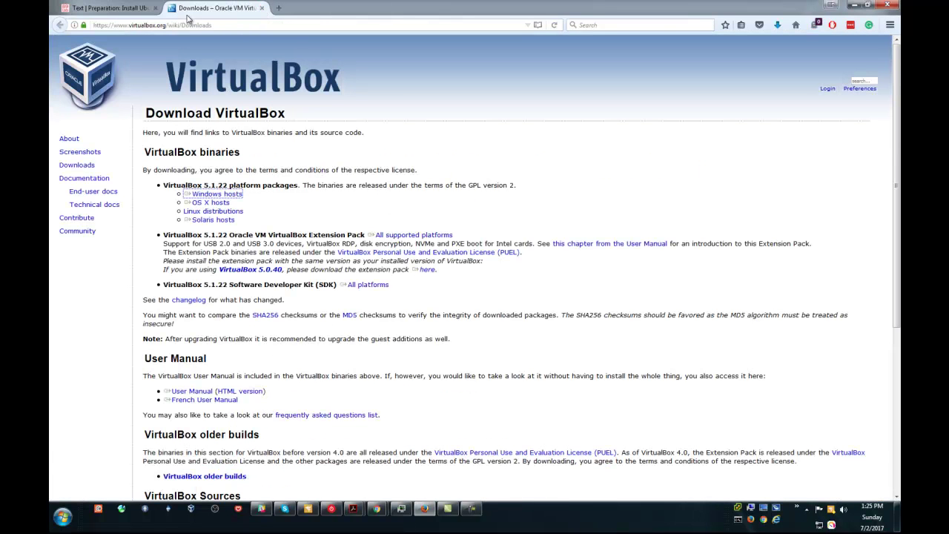
left_click(112, 9)
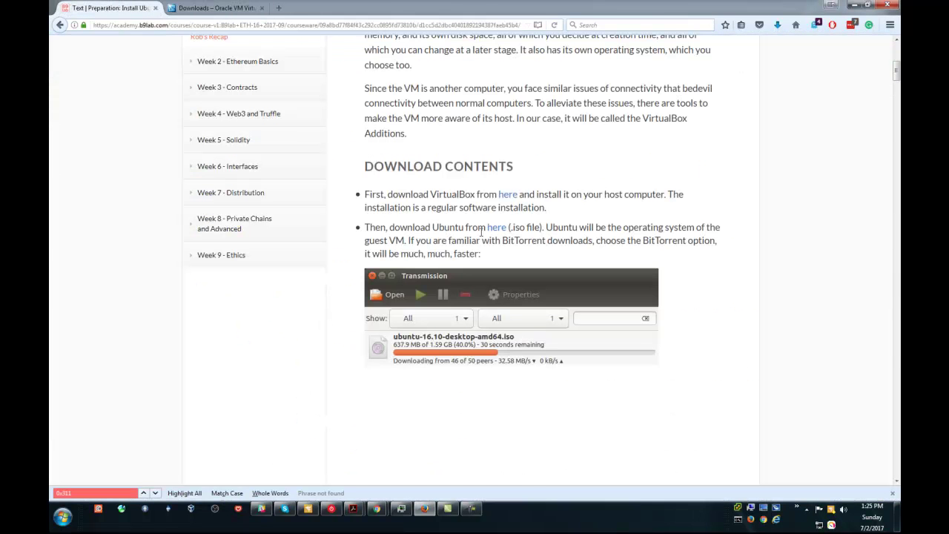
scroll(474, 227, "down", 6)
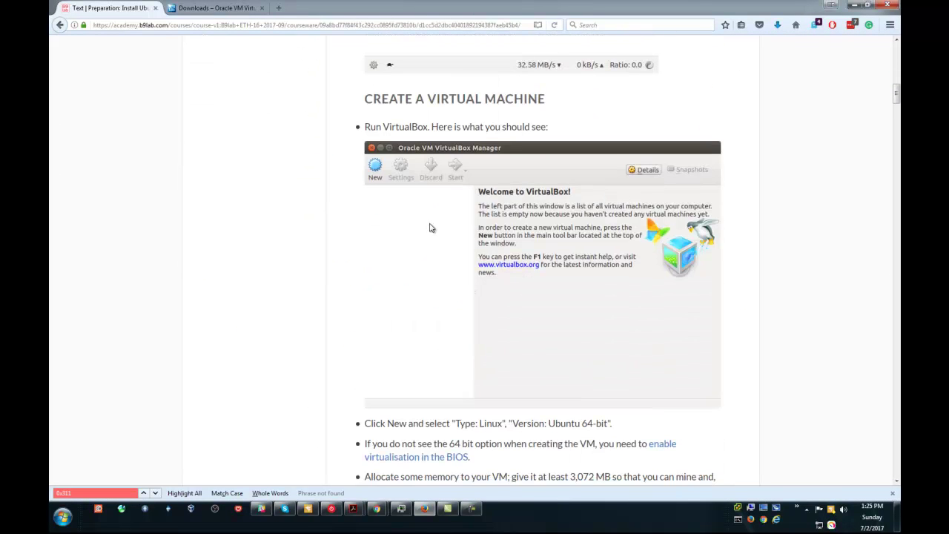
scroll(430, 230, "down", 5)
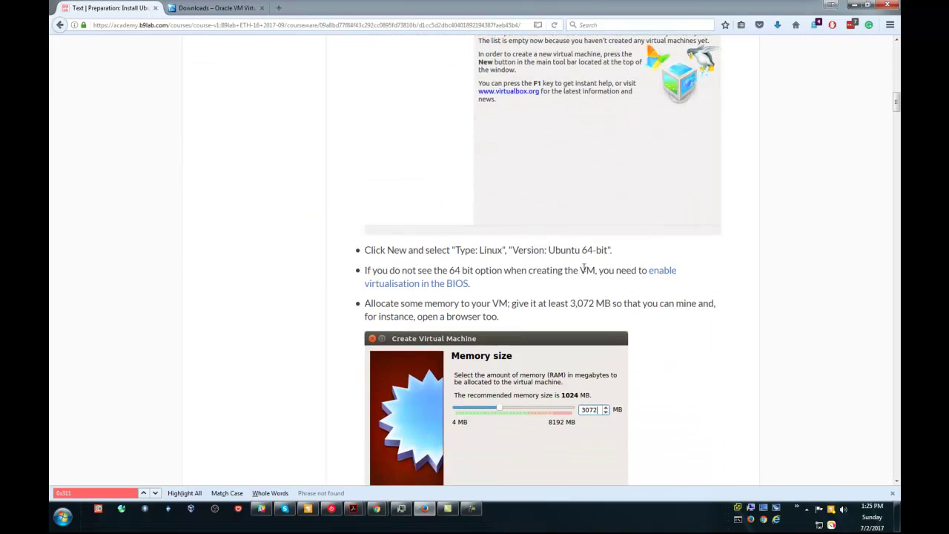
left_click_drag(596, 303, 569, 304)
scroll(503, 304, "down", 16)
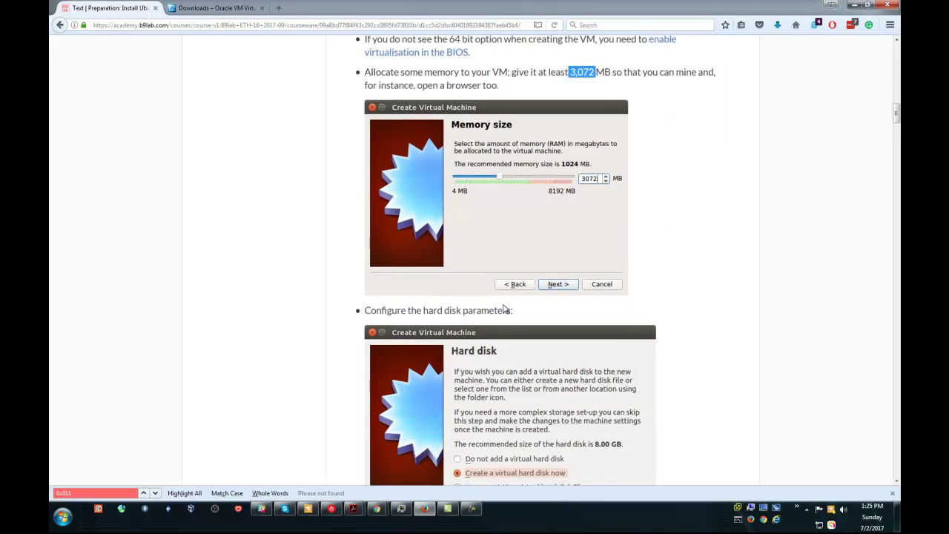
scroll(503, 308, "down", 2)
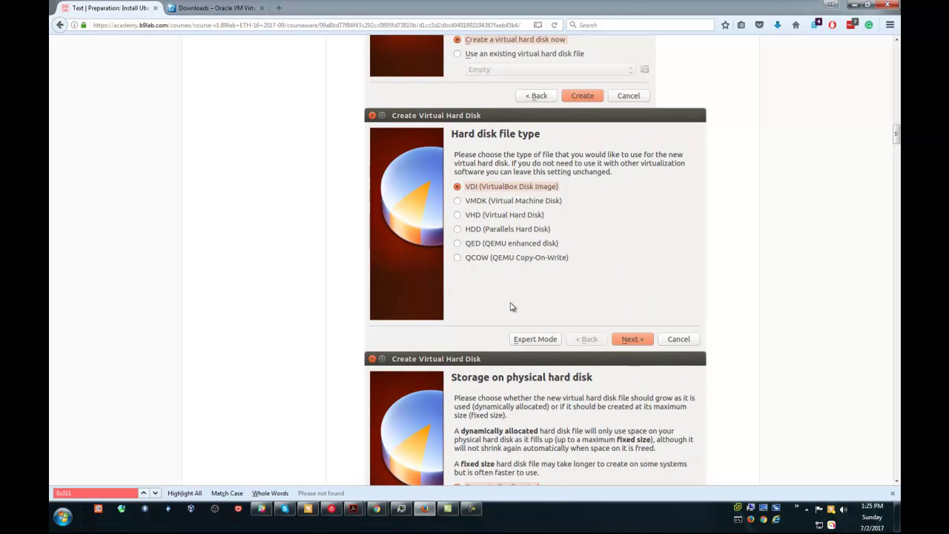
scroll(505, 291, "down", 6)
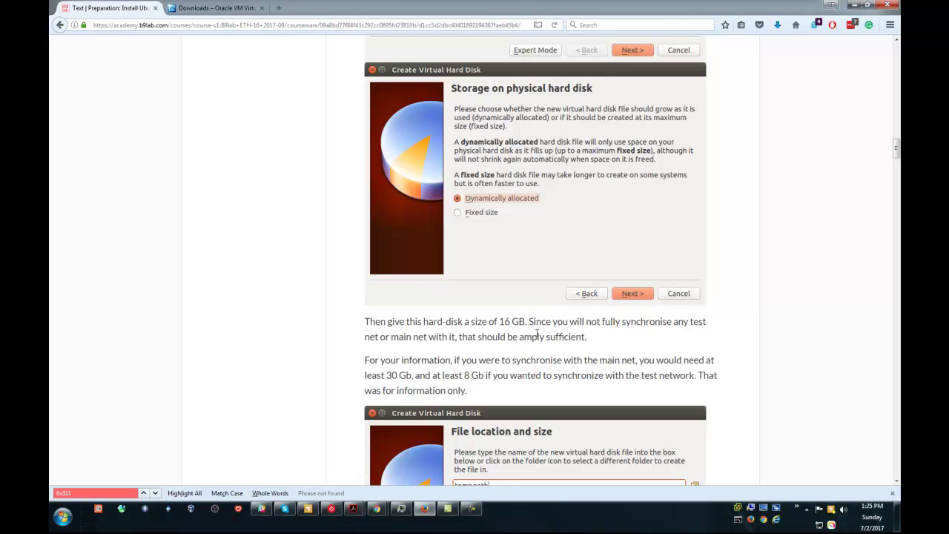
left_click_drag(409, 375, 376, 378)
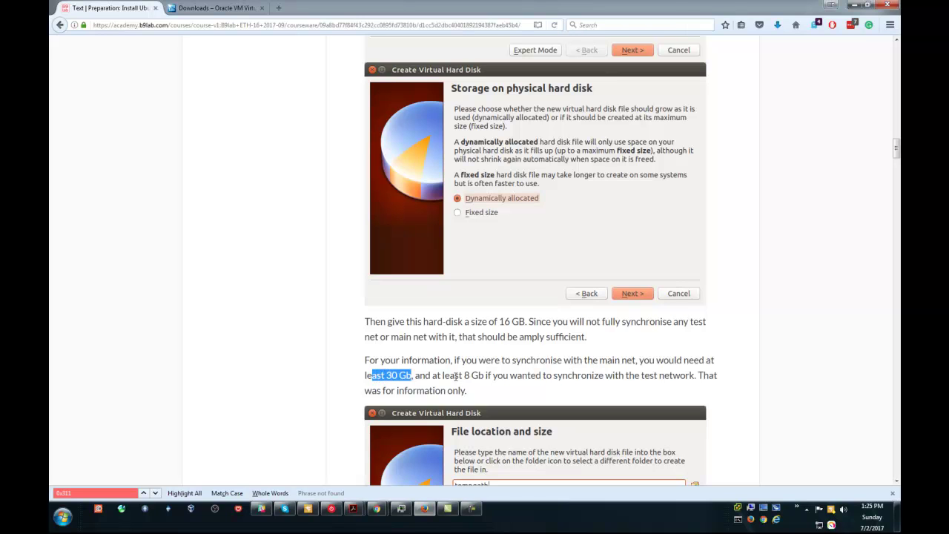
left_click_drag(484, 376, 458, 375)
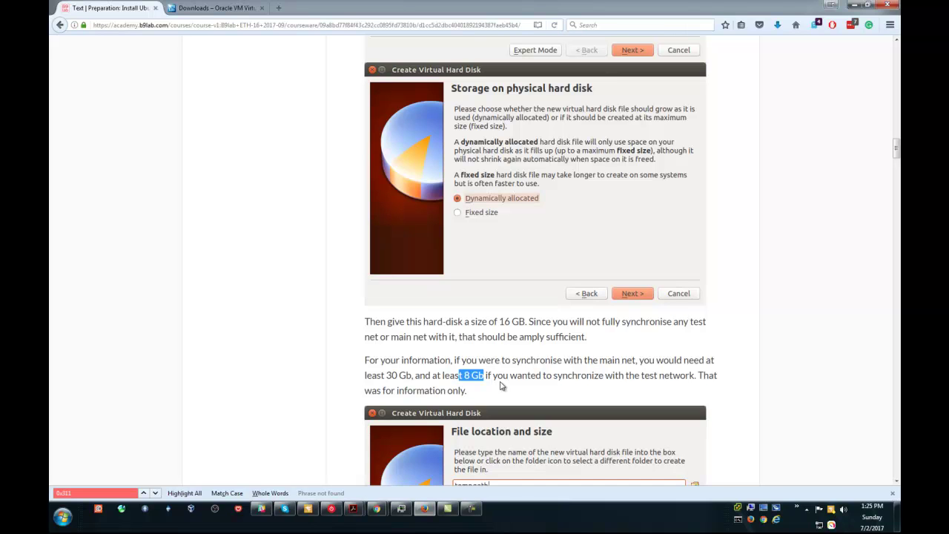
left_click(498, 379)
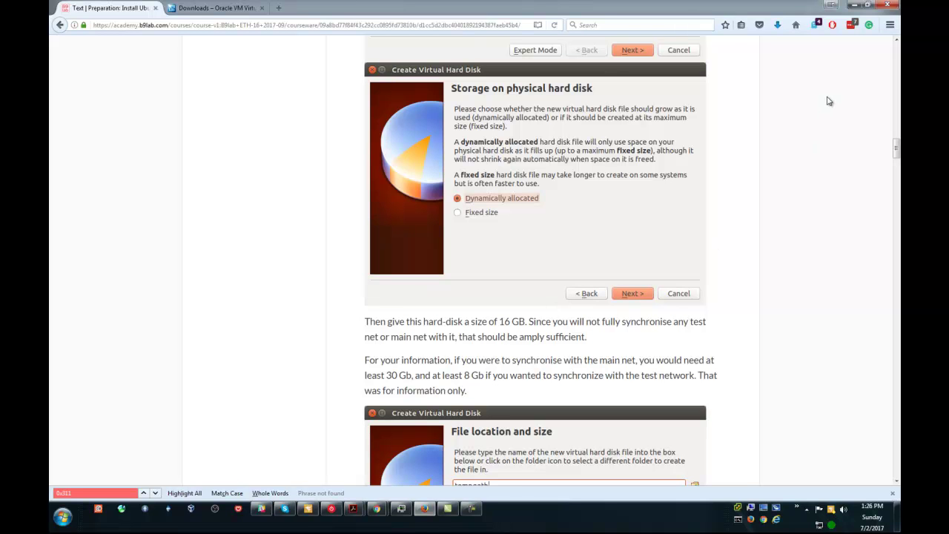
Step: Minimize the browser, switch to Oracle VM VirtualBox Manager and start creating a new virtual machine
left_click(855, 4)
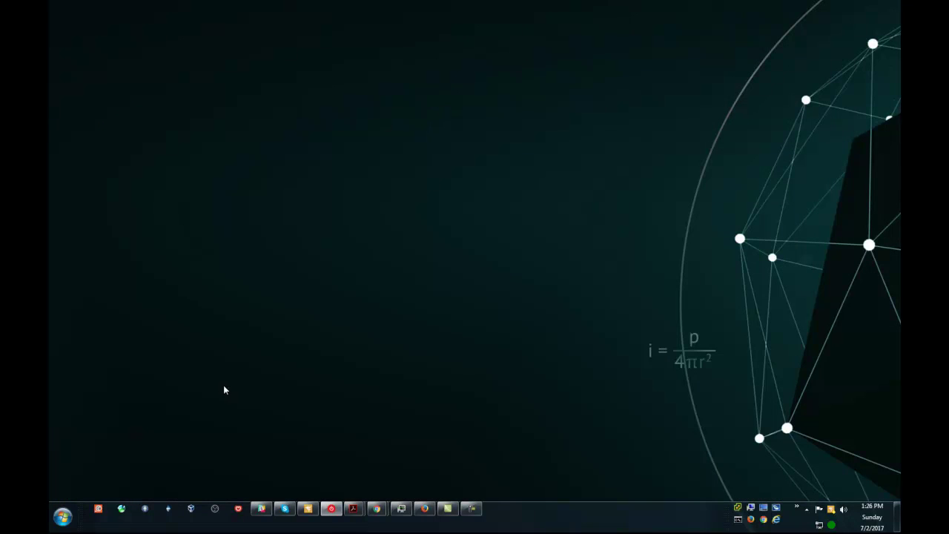
left_click(191, 510)
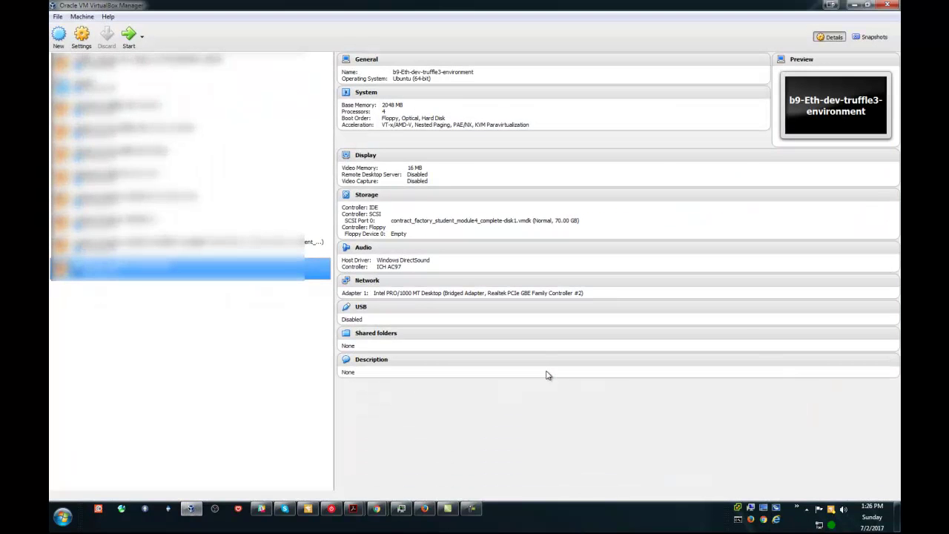
left_click(57, 35)
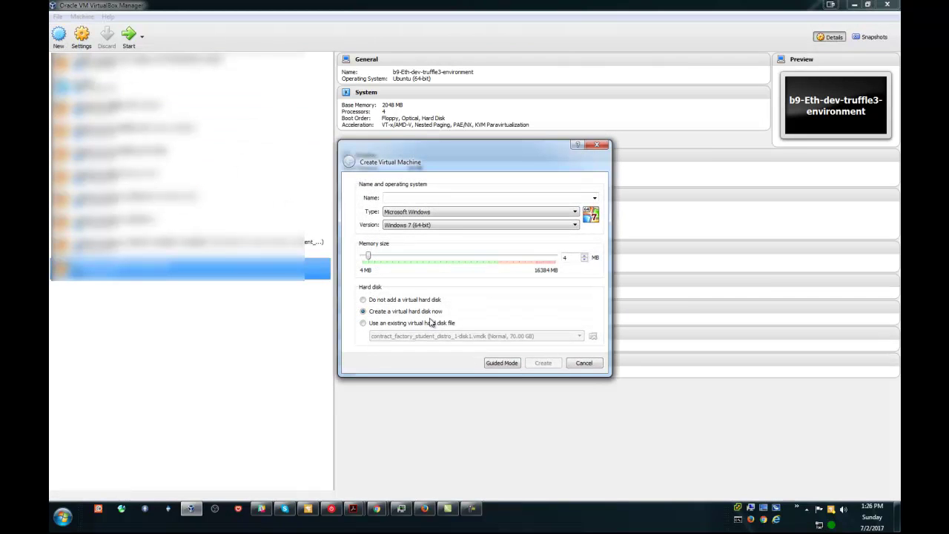
Step: Name the new virtual machine "B9 Student training" and set its operating system type to Linux
type("B9 Student training")
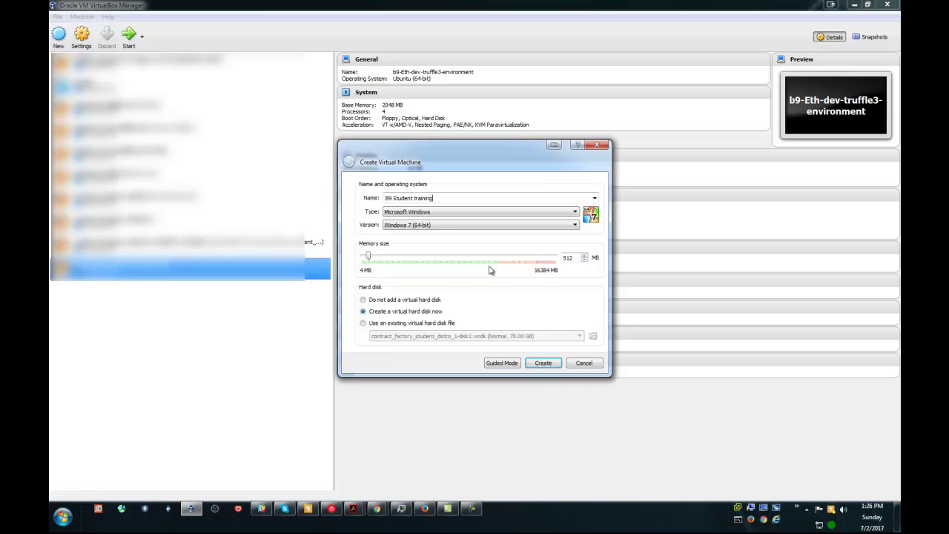
left_click(419, 213)
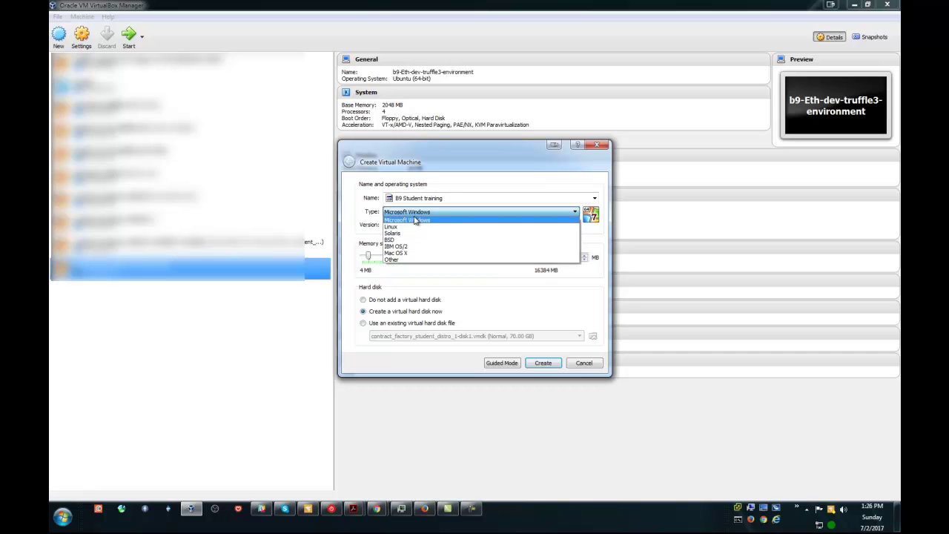
left_click(408, 227)
key("Tab")
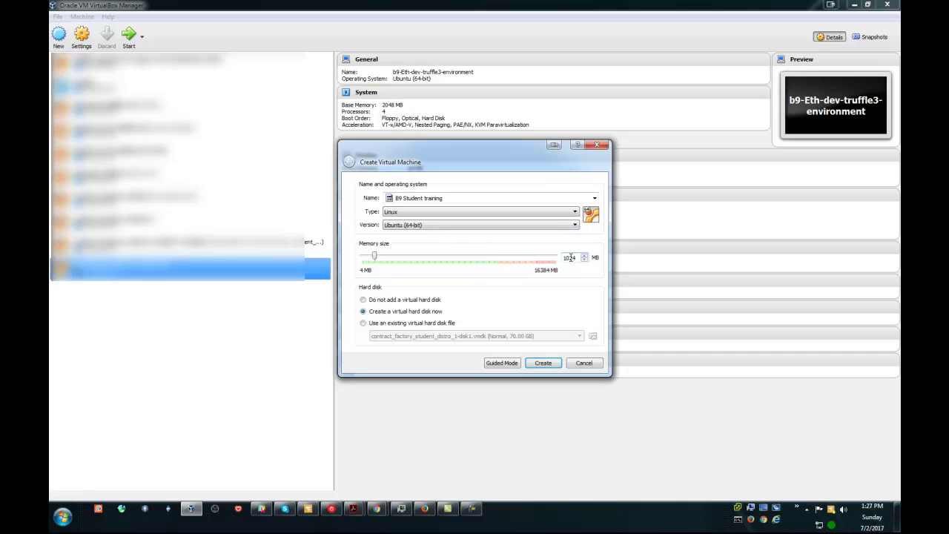
Step: Set the new machine's memory to 4096 MB and create a 40 GB dynamically allocated VDI disk stored as "B9 Student training.vdi"
left_click_drag(375, 257, 409, 256)
left_click(542, 363)
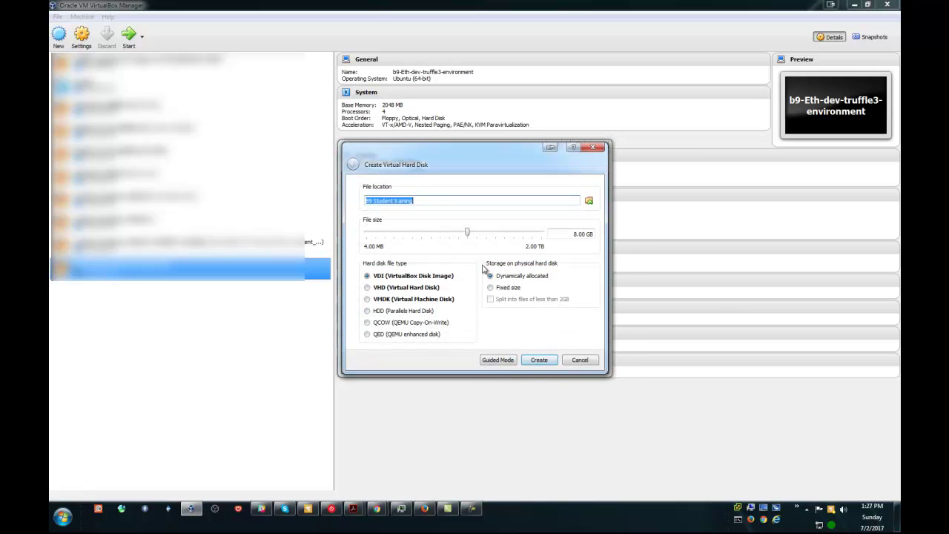
double_click(573, 233)
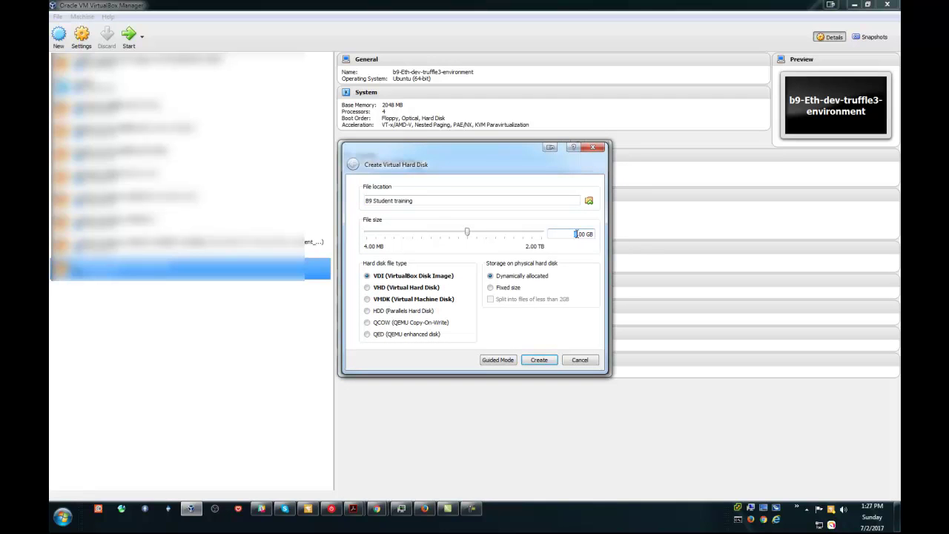
type("40")
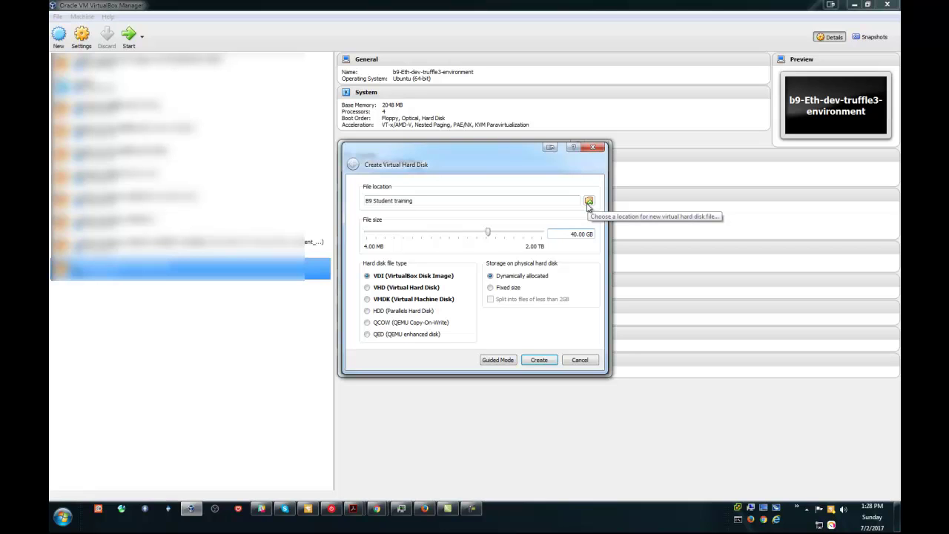
left_click(589, 201)
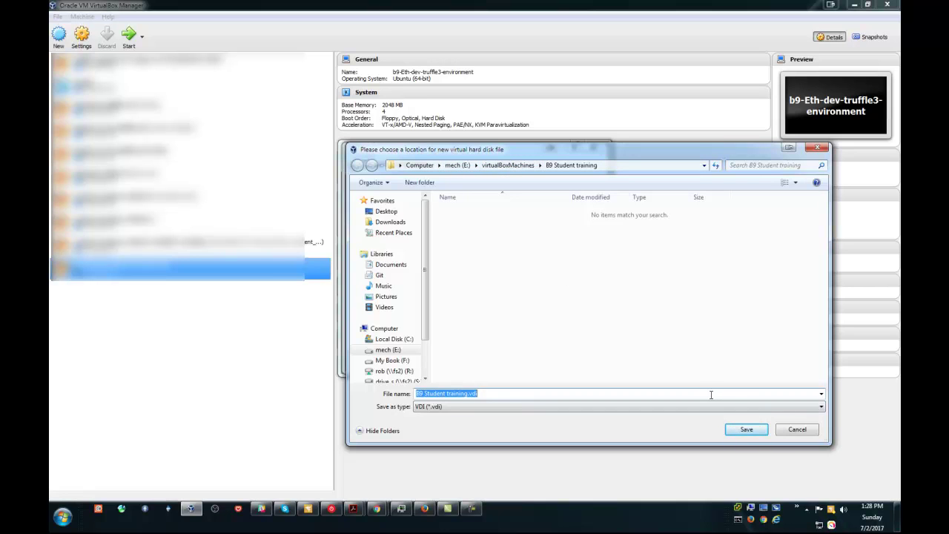
left_click(741, 430)
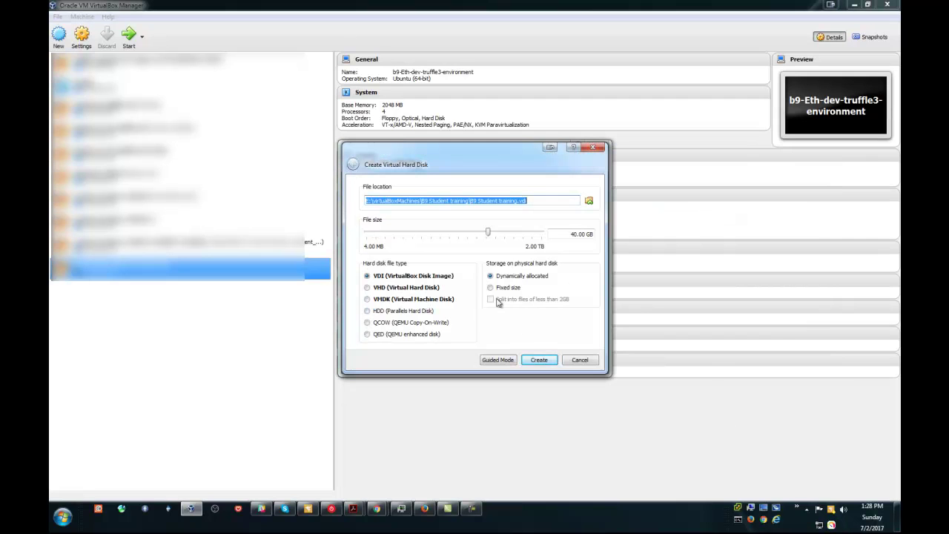
left_click(537, 361)
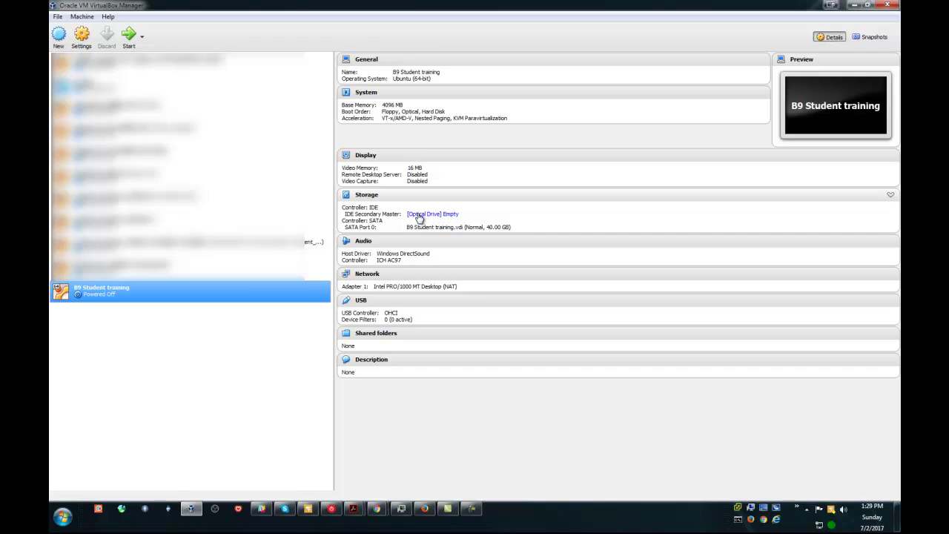
Step: Attach ubuntu-16.04.1-desktop-amd64.iso to the empty IDE optical drive in the virtual machine's storage settings
left_click(80, 38)
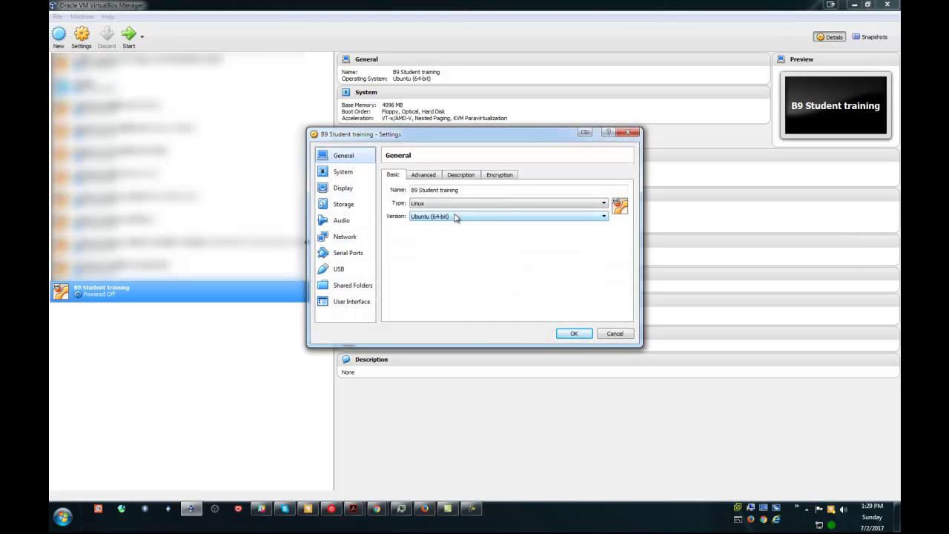
left_click(343, 204)
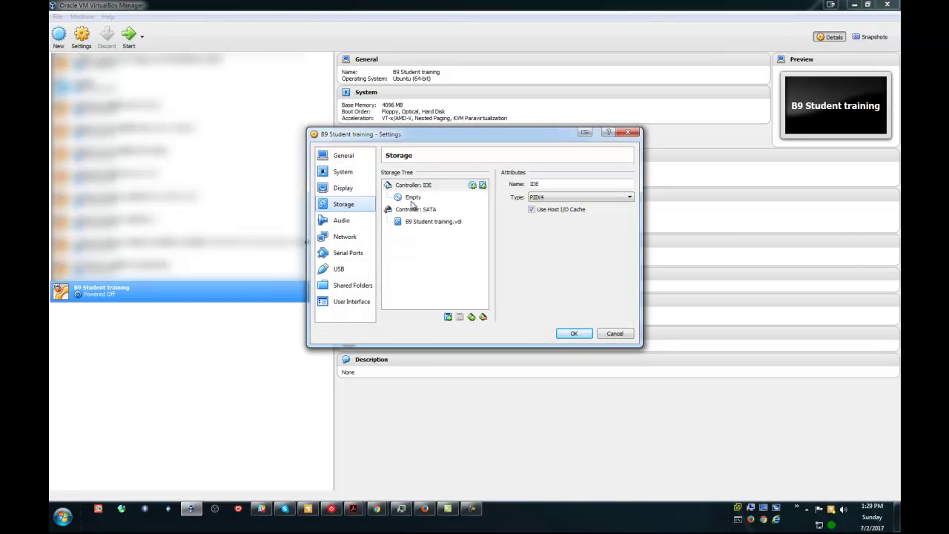
left_click(413, 199)
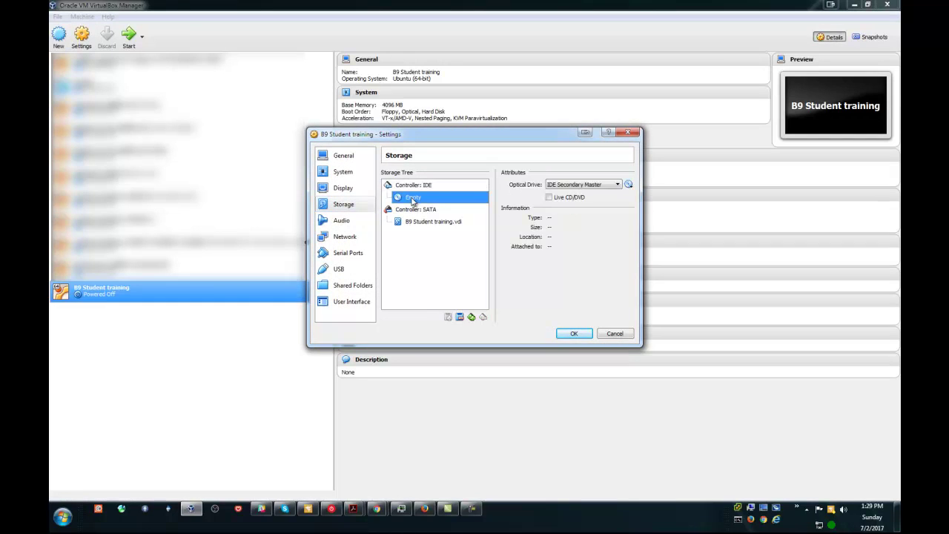
left_click(563, 185)
left_click(570, 204)
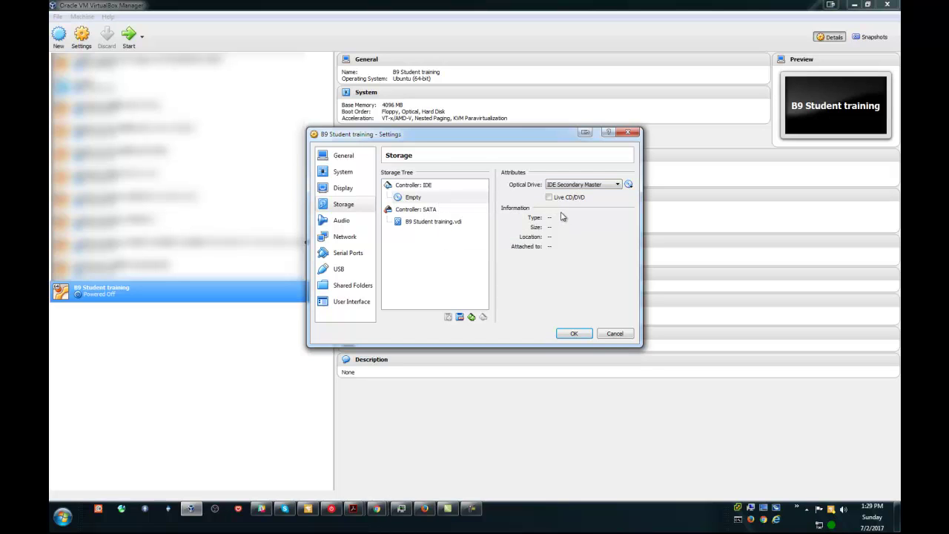
left_click(628, 185)
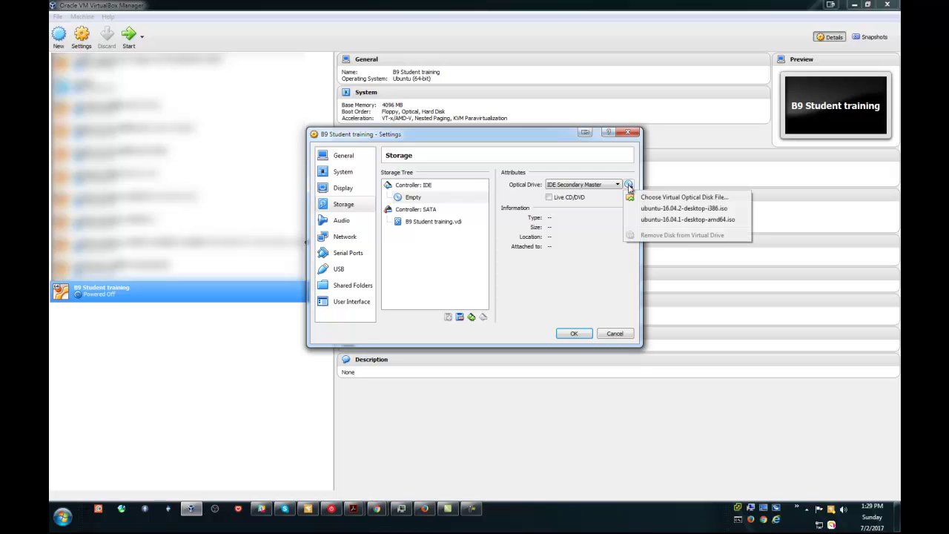
left_click(668, 198)
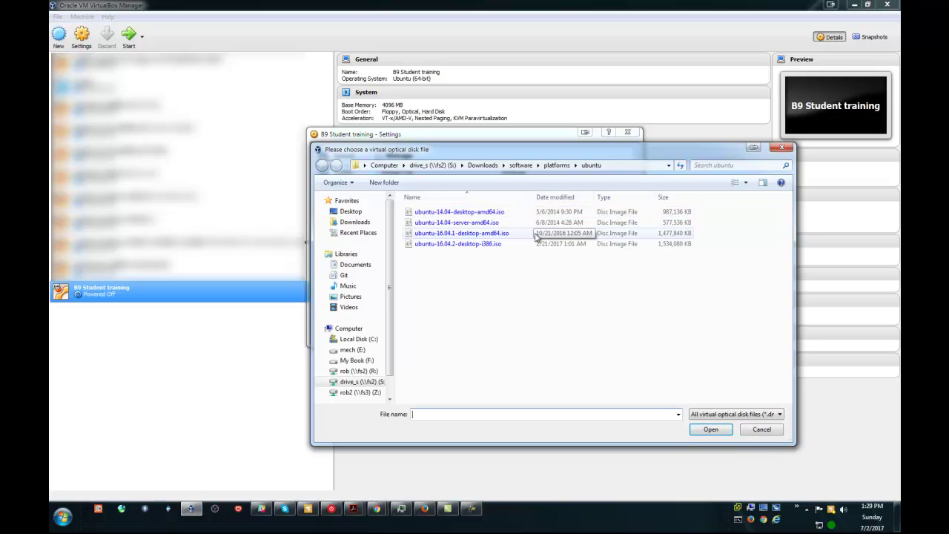
left_click(430, 236)
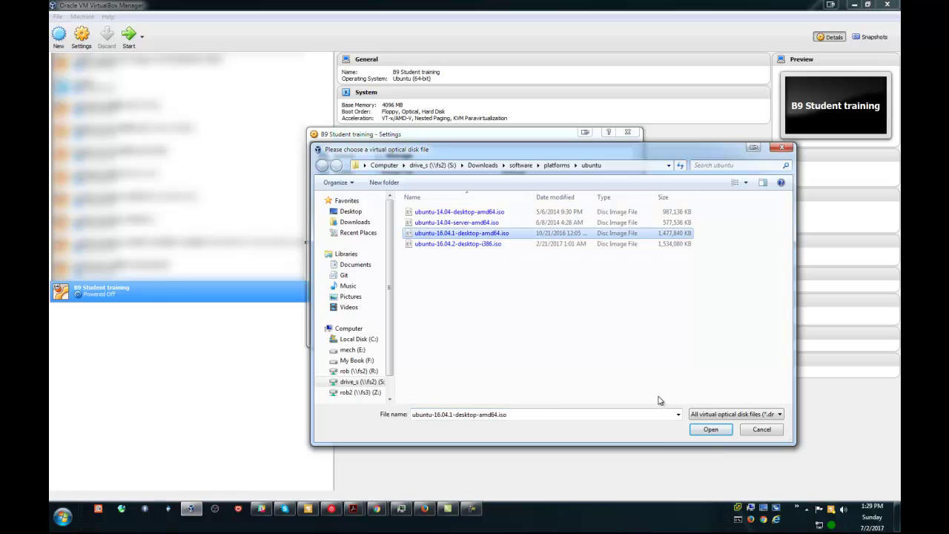
left_click(708, 430)
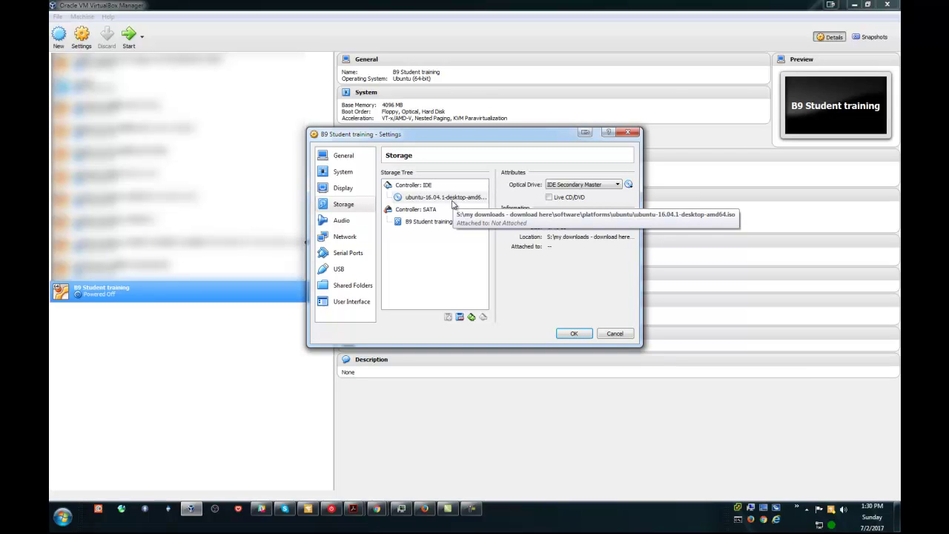
left_click(571, 335)
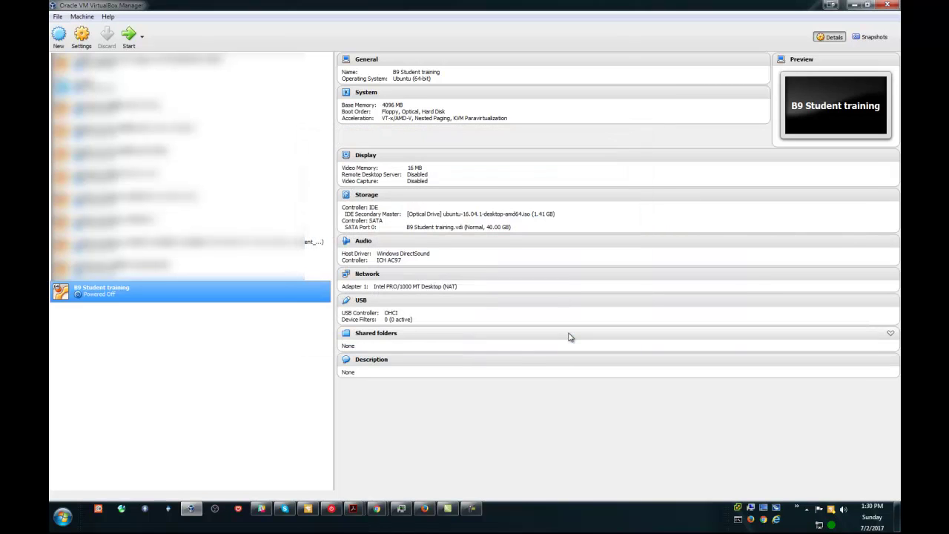
Step: Start the B9 Student training machine and begin installing Ubuntu in English, with updates downloaded during installation
left_click(127, 35)
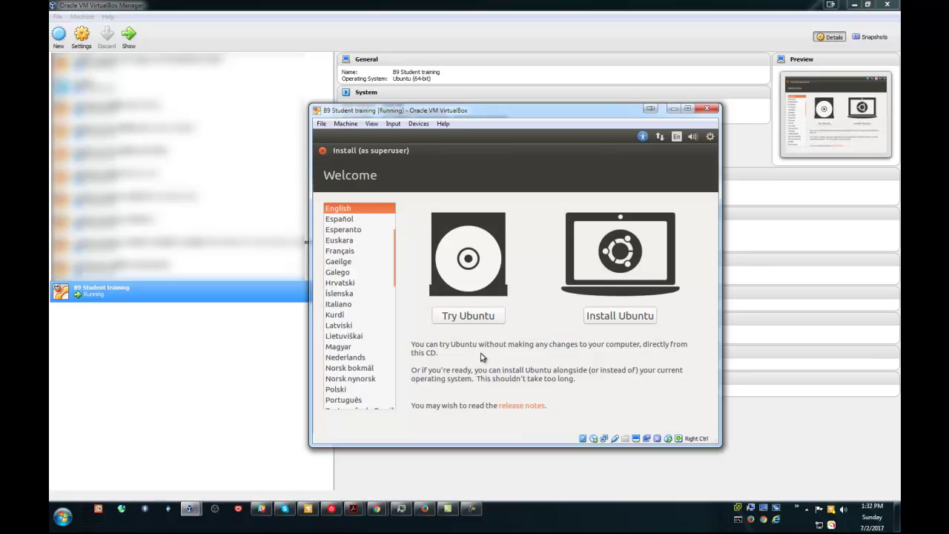
left_click(605, 319)
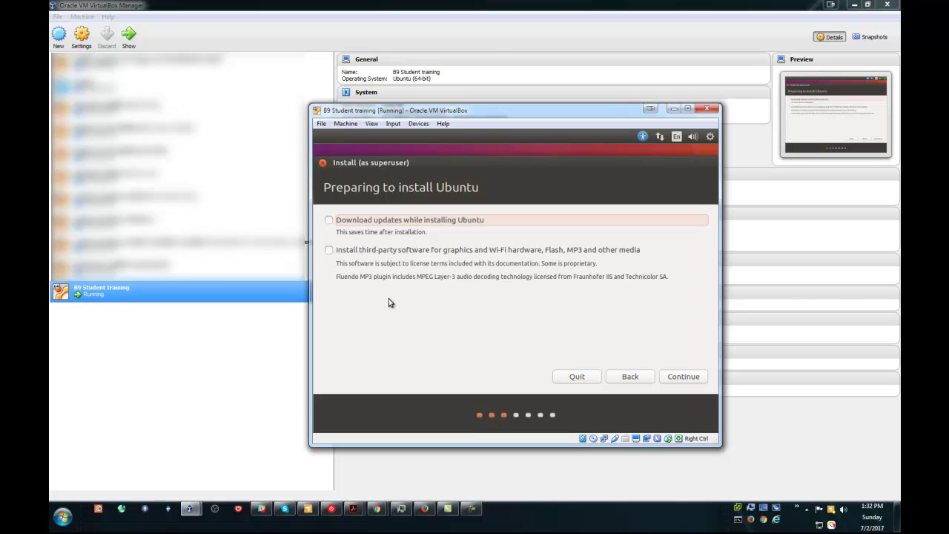
left_click(329, 221)
left_click(682, 377)
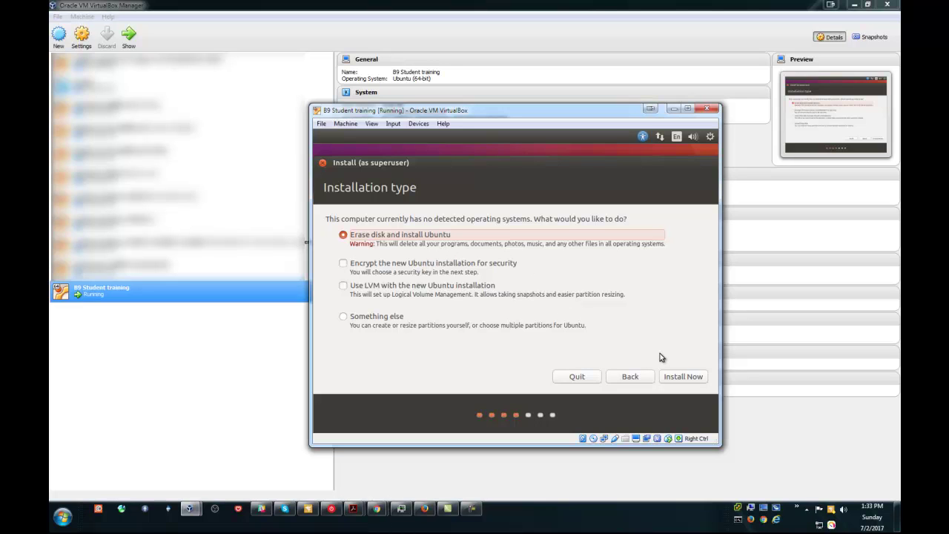
Step: Start the installation with the option to erase the disk and install Ubuntu, and approve writing the partition changes
left_click(682, 383)
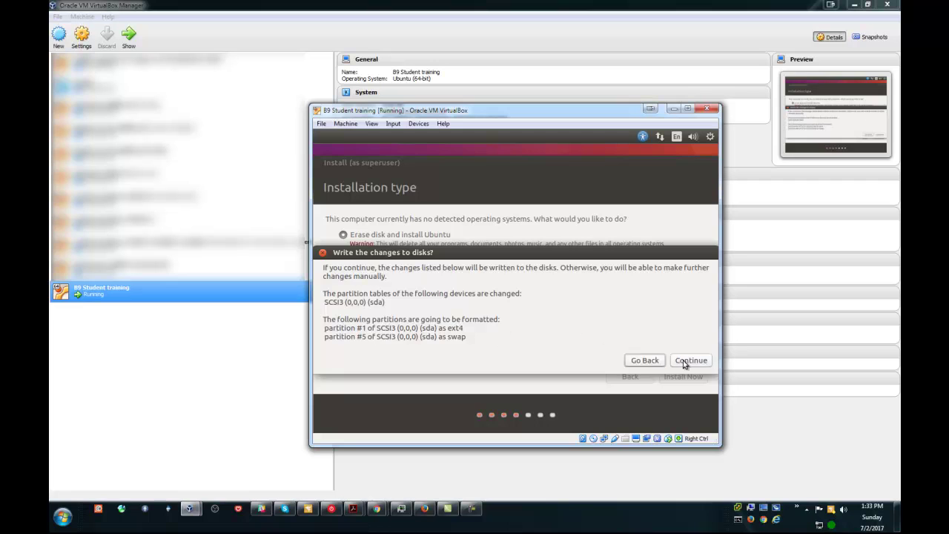
left_click(684, 363)
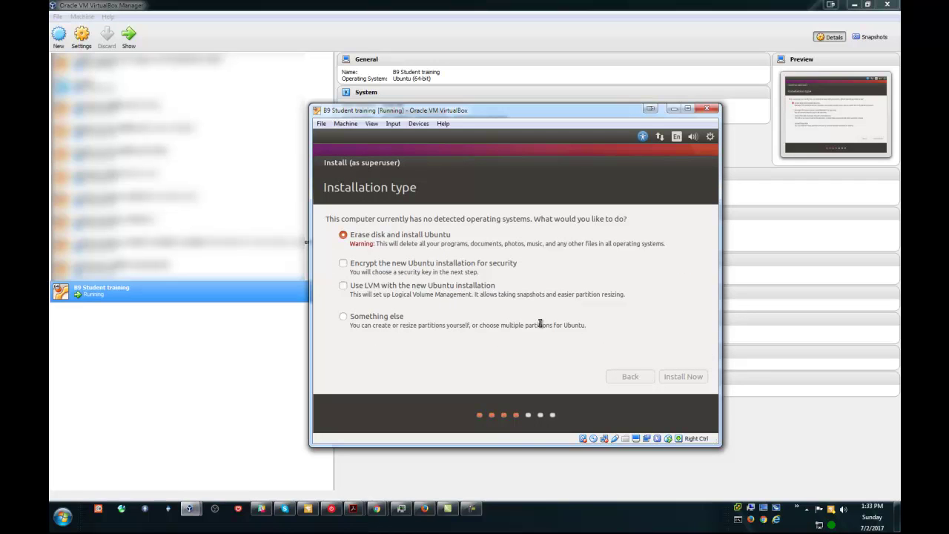
key("Return")
key("Return")
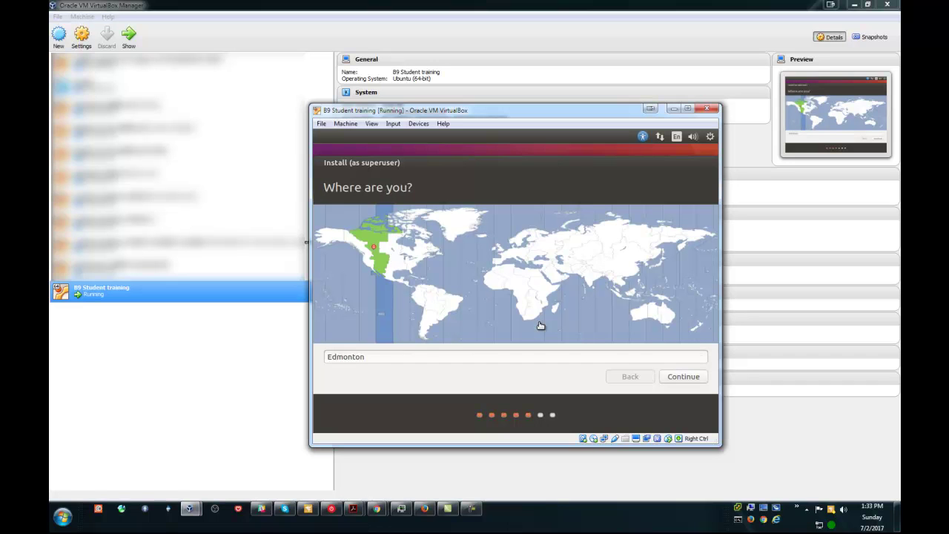
left_click(681, 378)
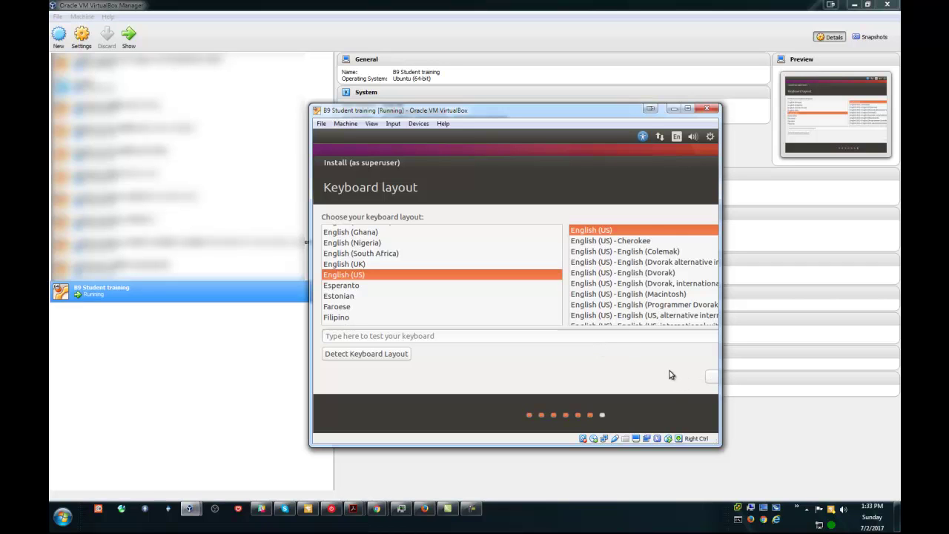
left_click(711, 379)
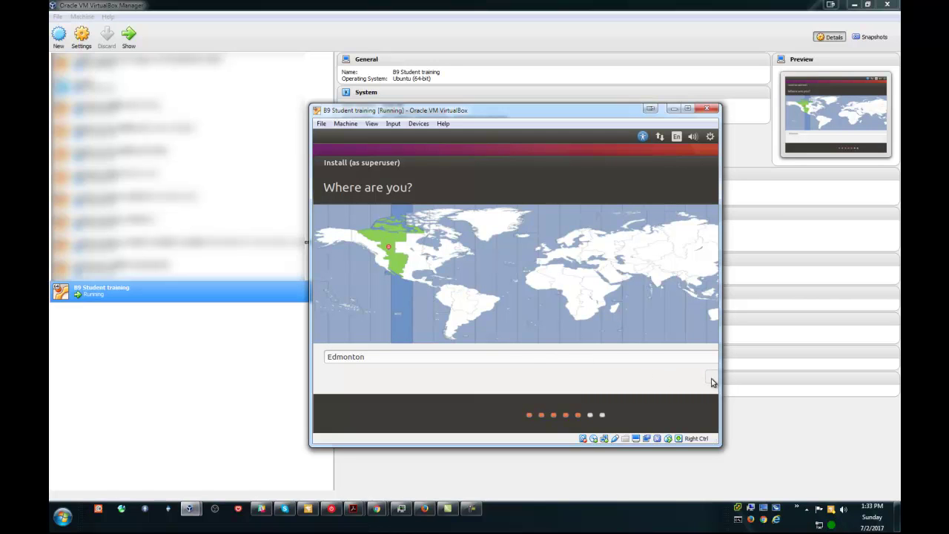
key("Tab")
Step: Enlarge the virtual machine window to fit the installer, and accept Edmonton as location and English (US) as keyboard layout
left_click_drag(714, 440, 858, 470)
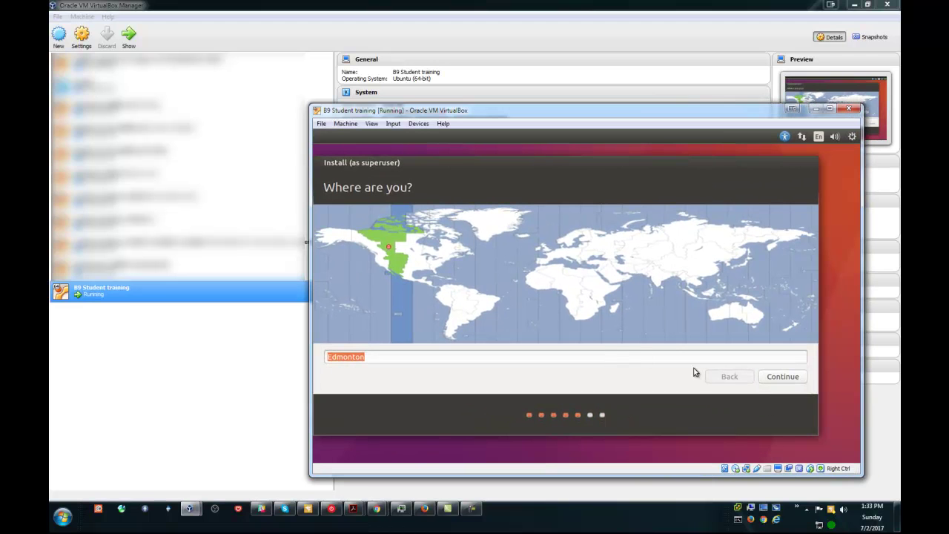
left_click_drag(309, 102, 188, 64)
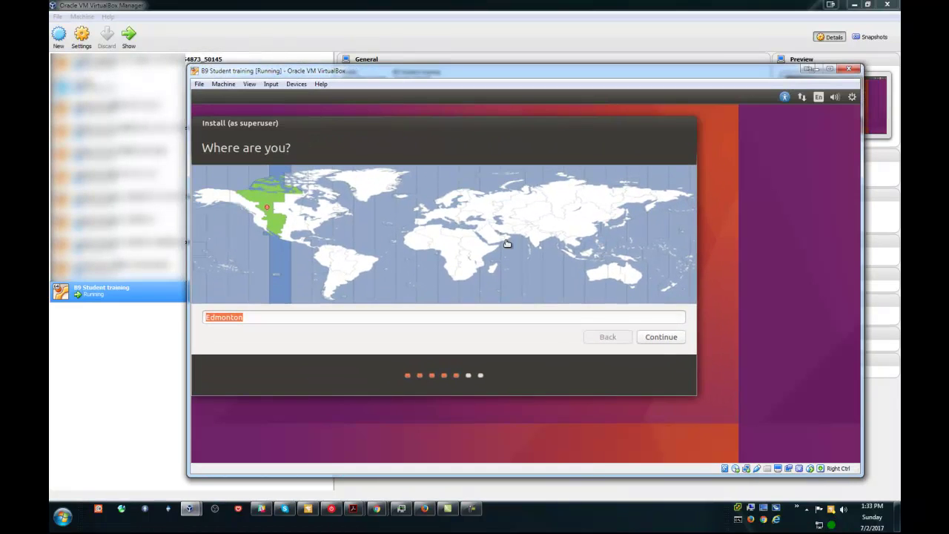
left_click(655, 338)
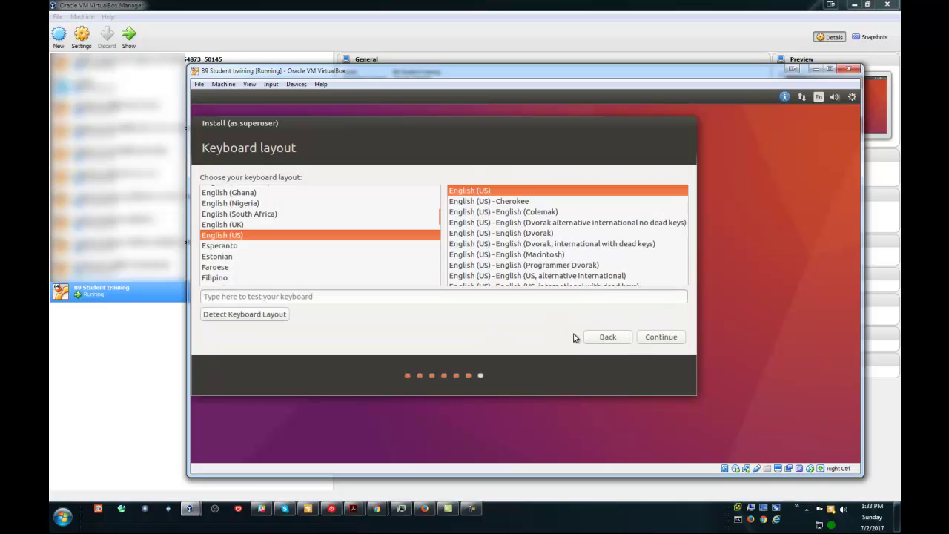
left_click(660, 339)
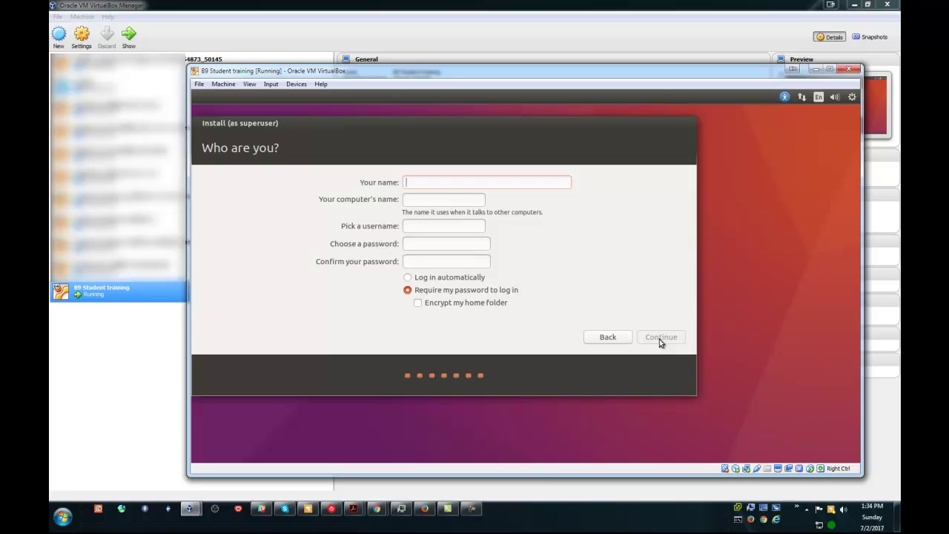
Step: Enter the user's name for the Ubuntu account, keeping the suggested computer name and username
type("rob")
key("Tab")
key("Tab")
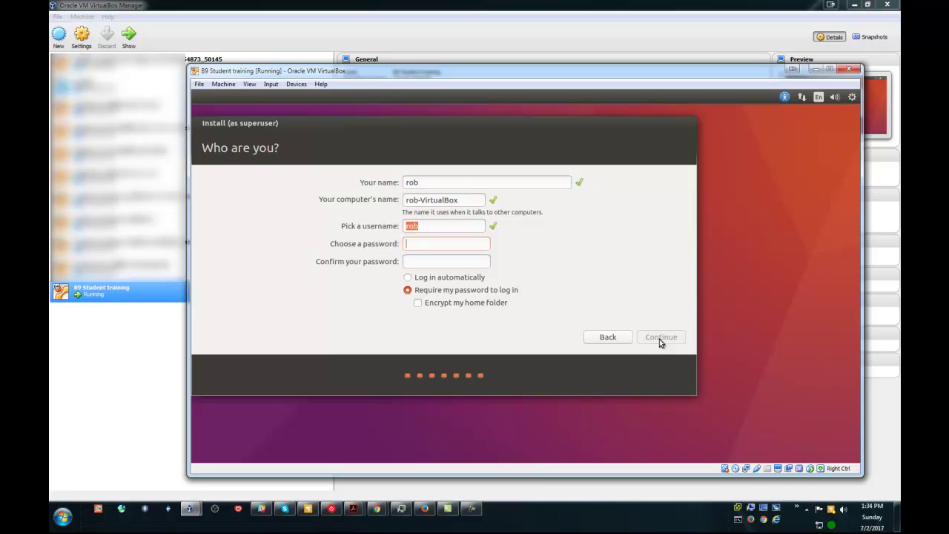
Step: Enter and confirm the account password, and continue the installation with automatic login enabled
type("********")
key("Tab")
type("***")
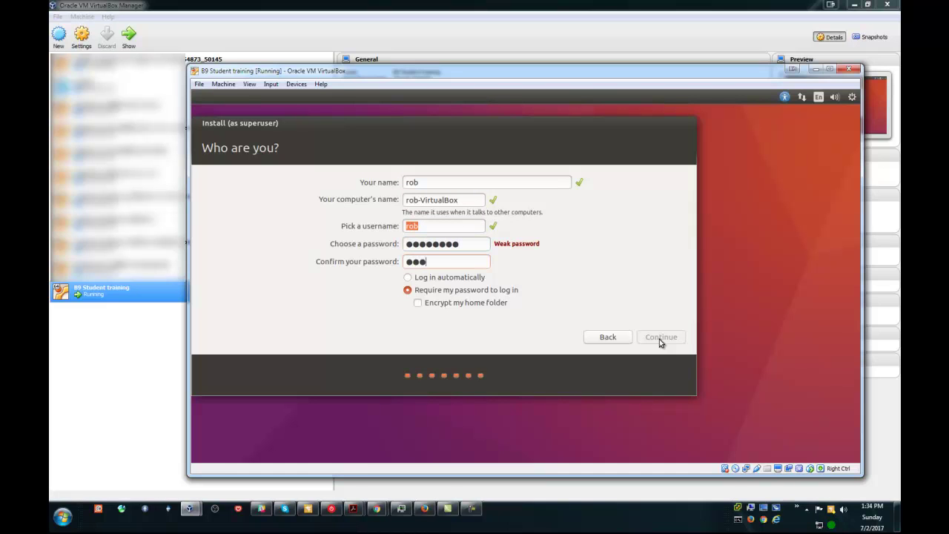
key("BackSpace")
key("BackSpace")
key("BackSpace")
type("********")
left_click(413, 280)
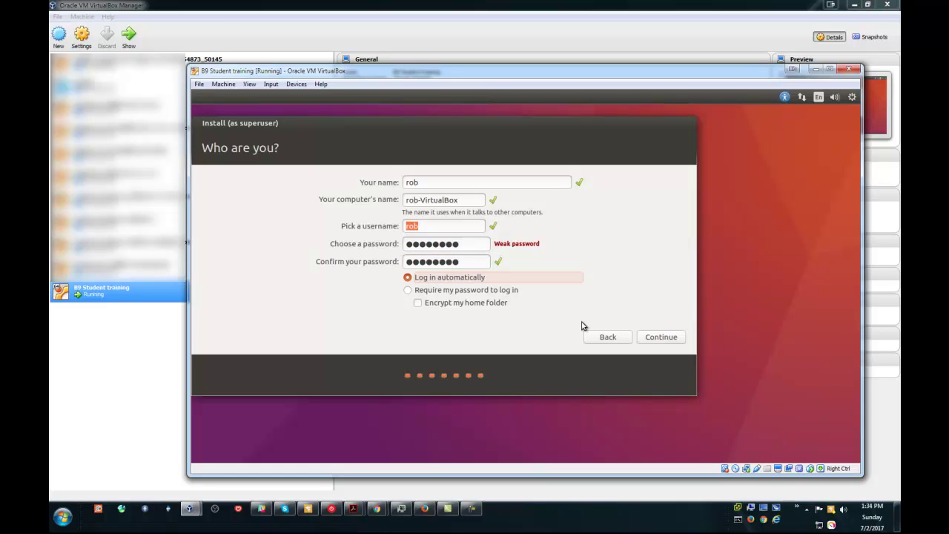
left_click(658, 337)
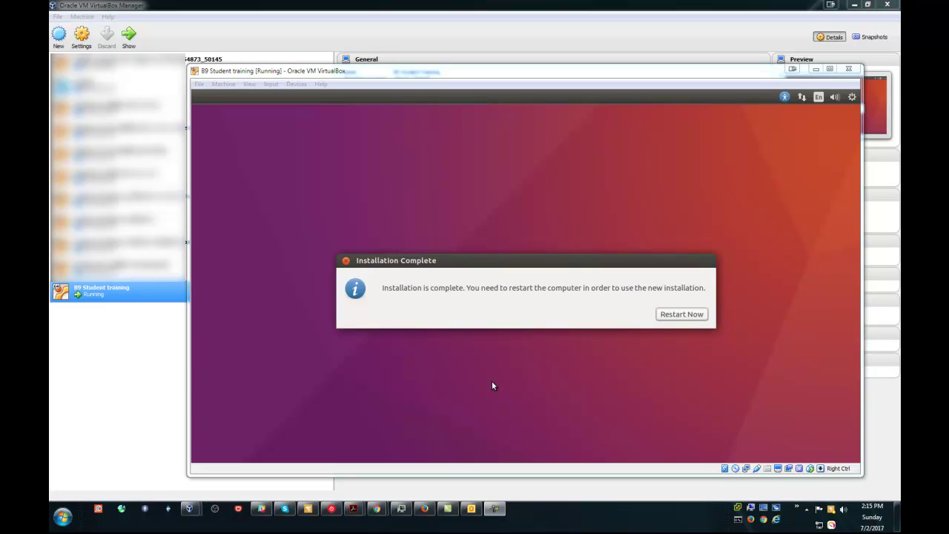
Step: Restart the virtual machine to finish the Ubuntu installation, checking in its storage settings that the optical drive holds no installation medium
left_click(665, 315)
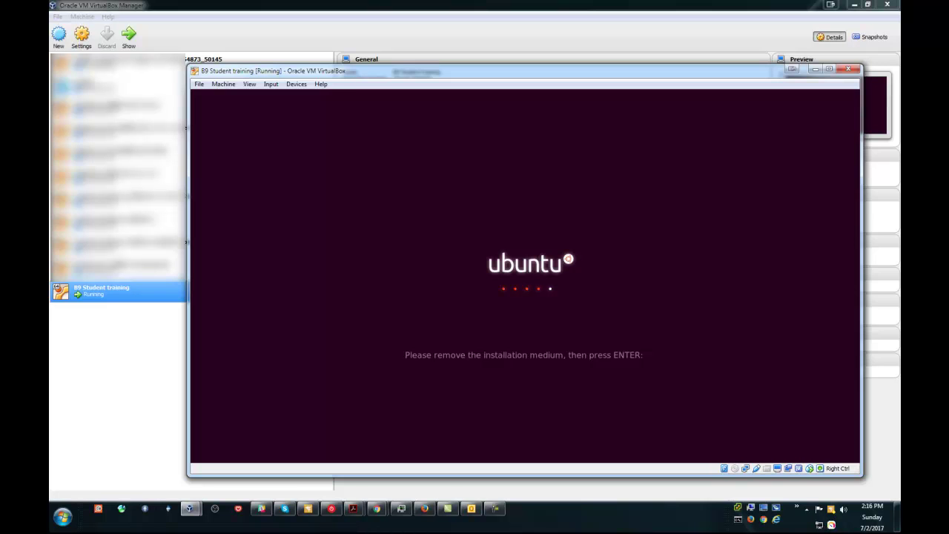
left_click(223, 84)
left_click(230, 96)
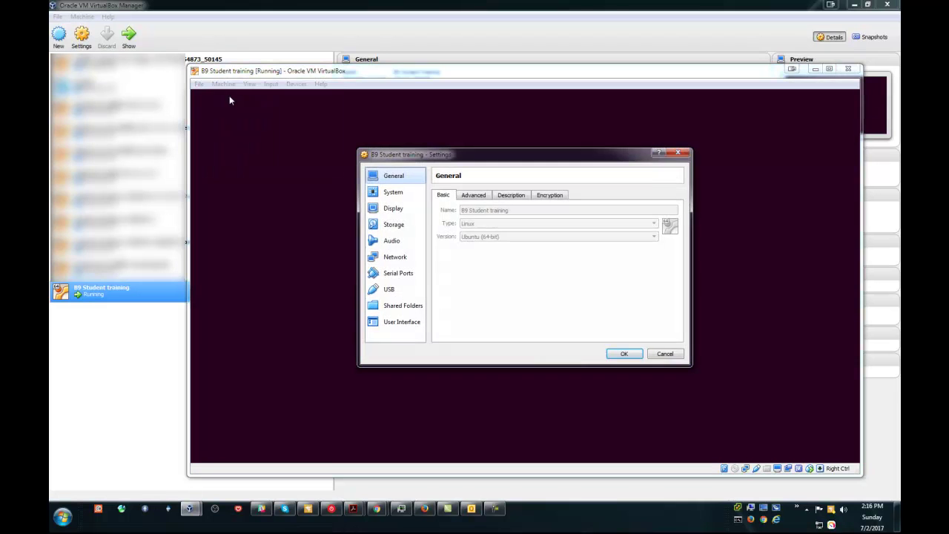
left_click(387, 225)
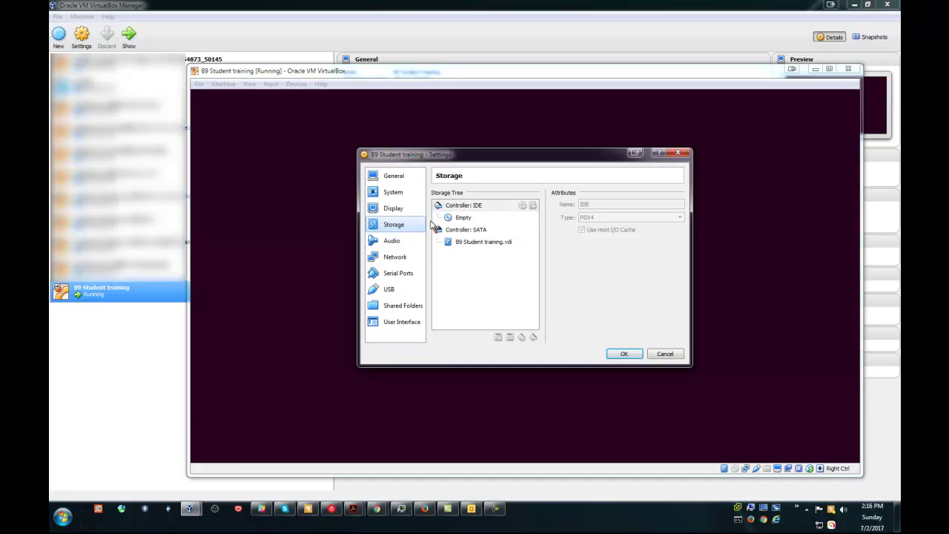
left_click(463, 217)
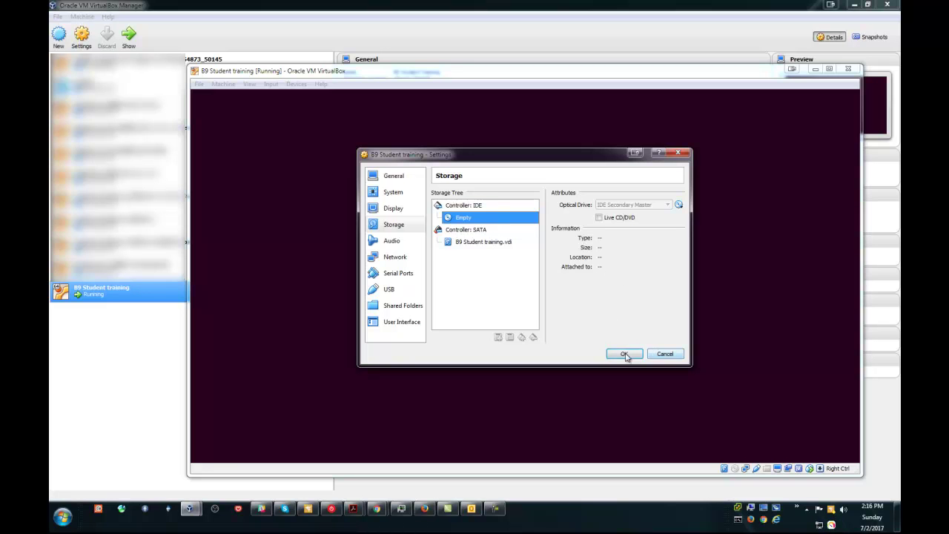
left_click(662, 354)
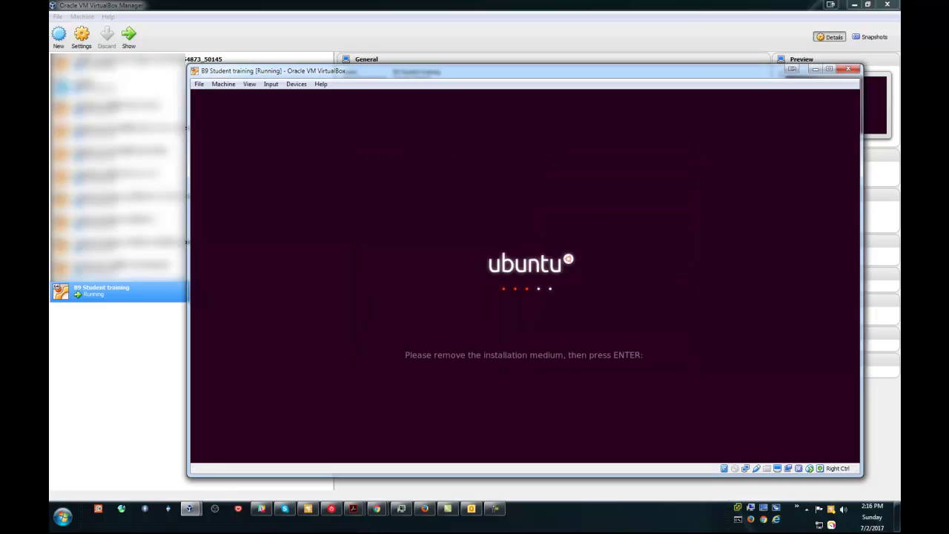
key("Return")
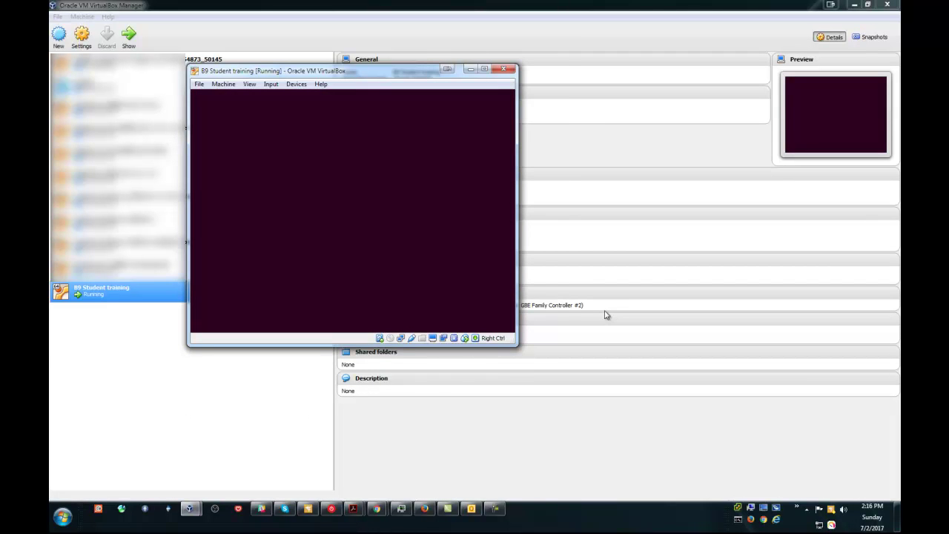
Step: Minimize the VirtualBox Manager and check the running machine's disk, optical drive and network activity indicators while it boots
left_click(853, 5)
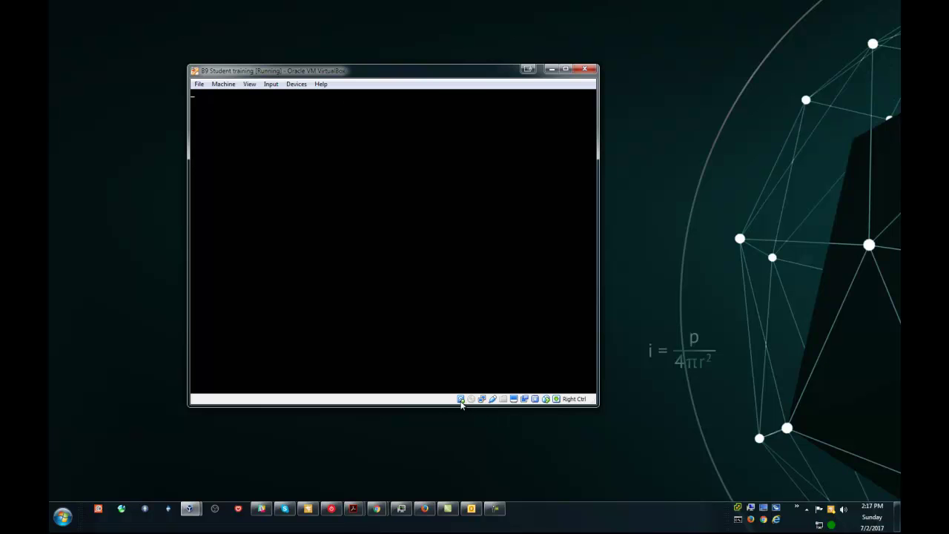
mouse_move(461, 403)
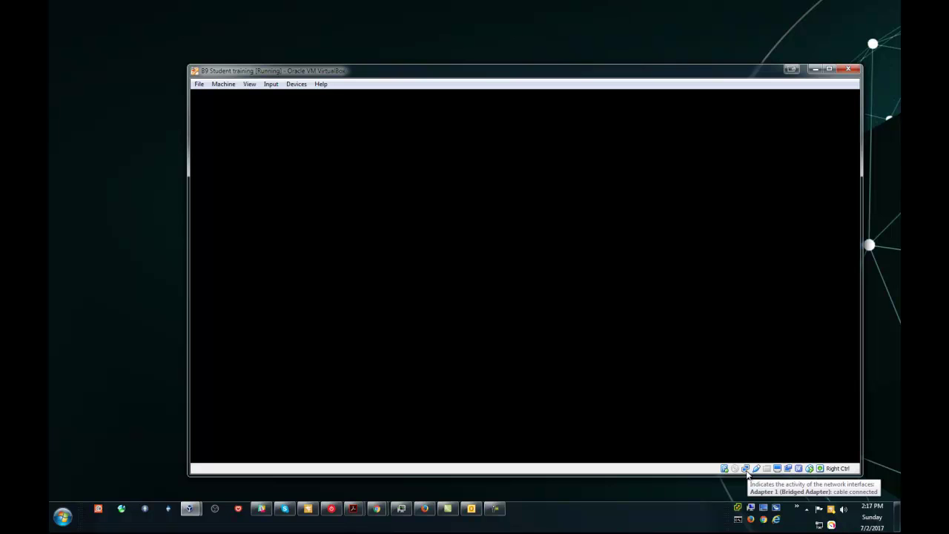
mouse_move(736, 472)
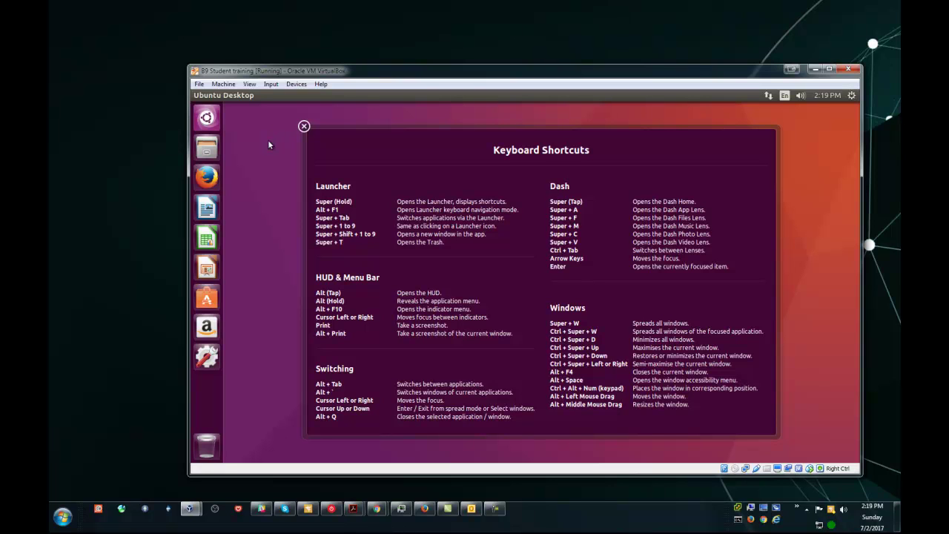
Step: Remove LibreOffice Writer, LibreOffice Calc, LibreOffice Impress and Amazon from the Ubuntu launcher
right_click(211, 210)
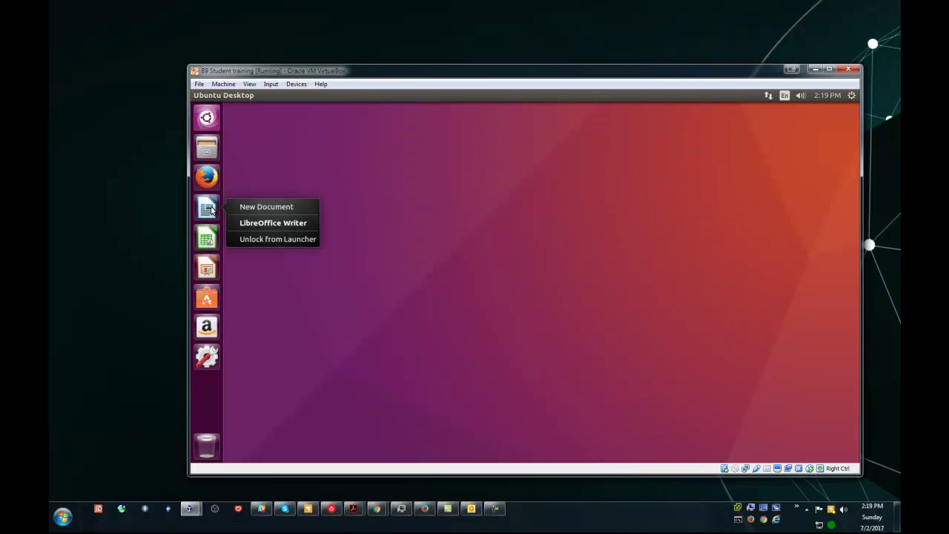
left_click(251, 242)
right_click(210, 210)
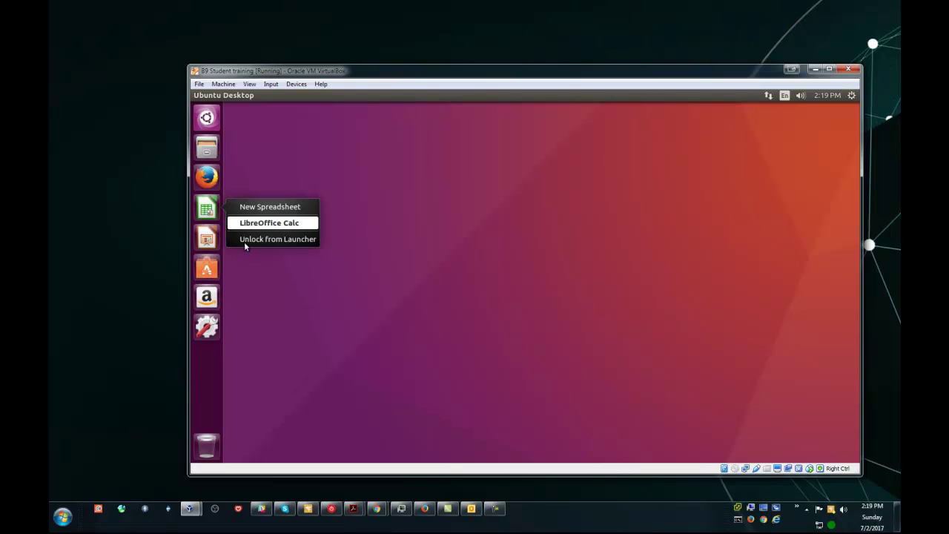
left_click(247, 244)
right_click(207, 209)
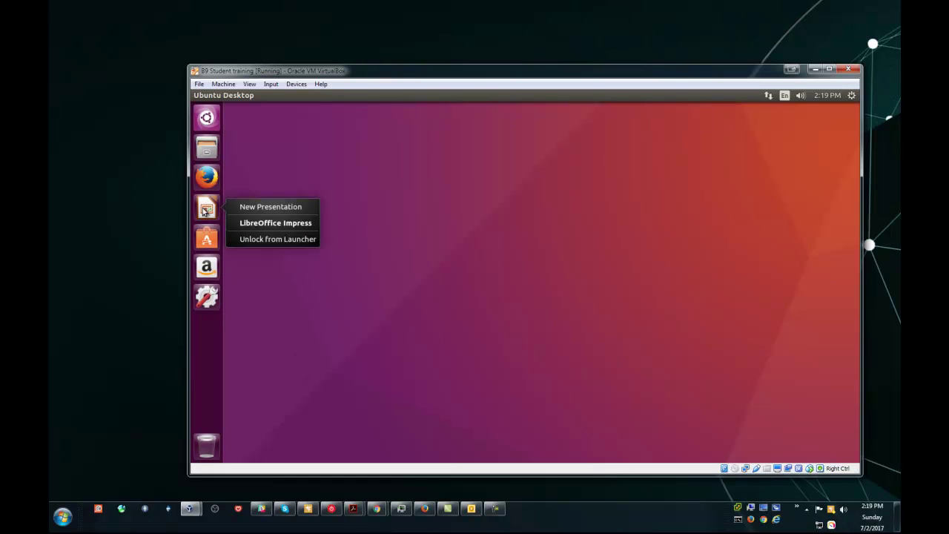
left_click(245, 239)
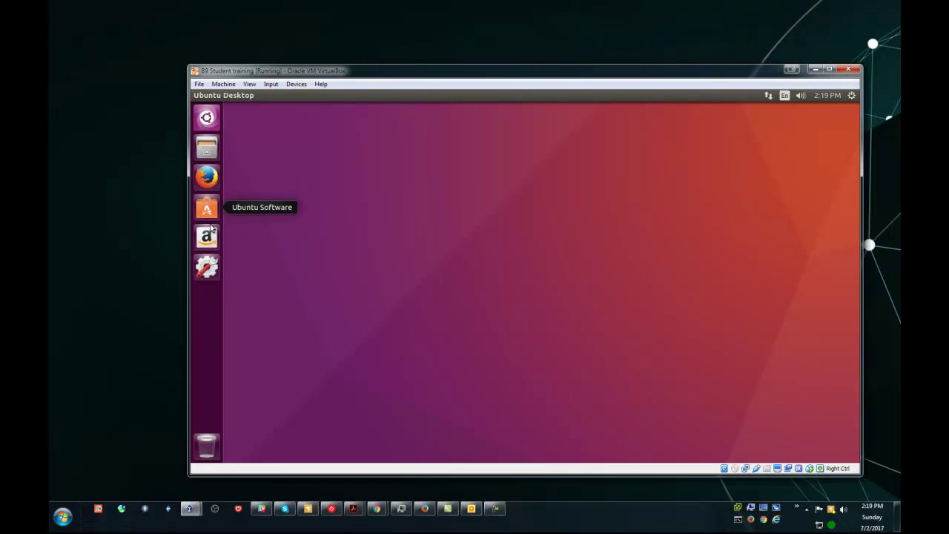
right_click(206, 237)
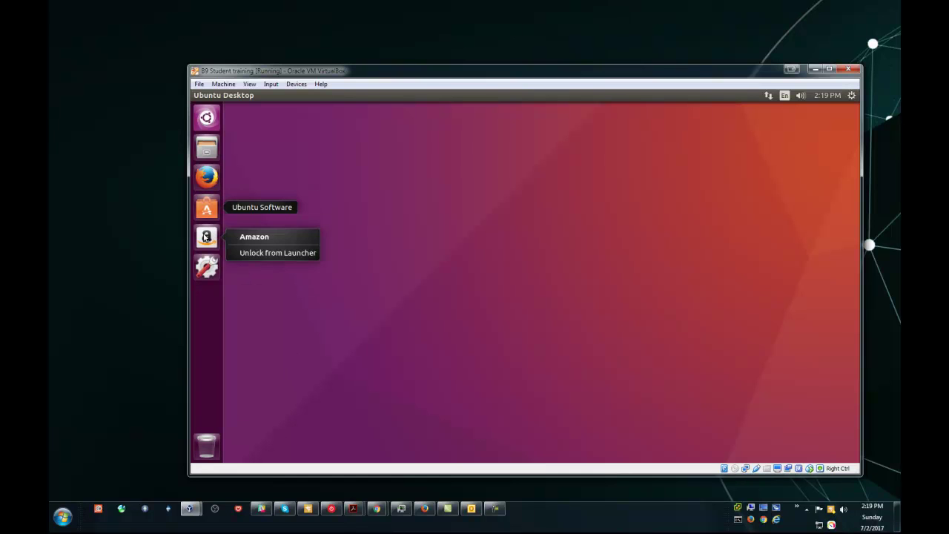
left_click(242, 253)
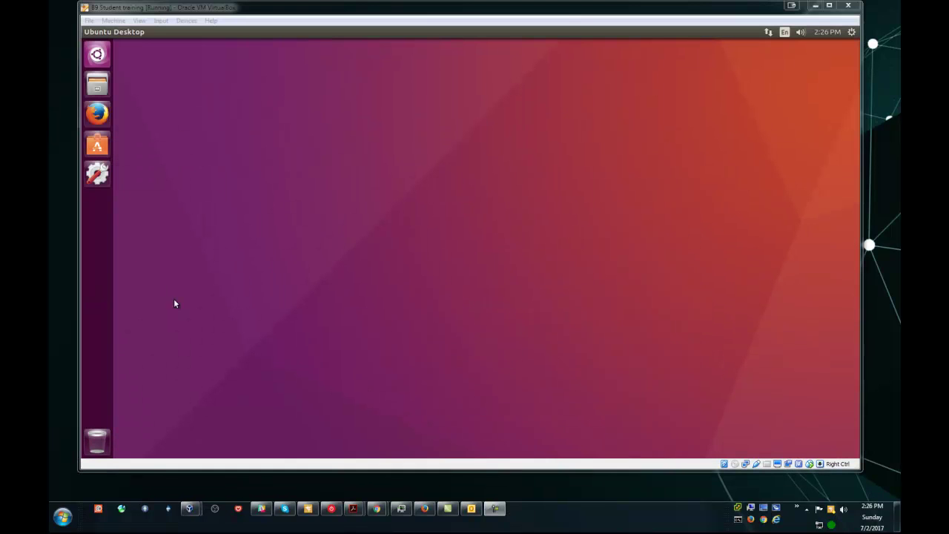
Step: Read the course's Guest Additions instructions in the host's Firefox, and look up the installed VirtualBox version from the virtual machine window
left_click(425, 511)
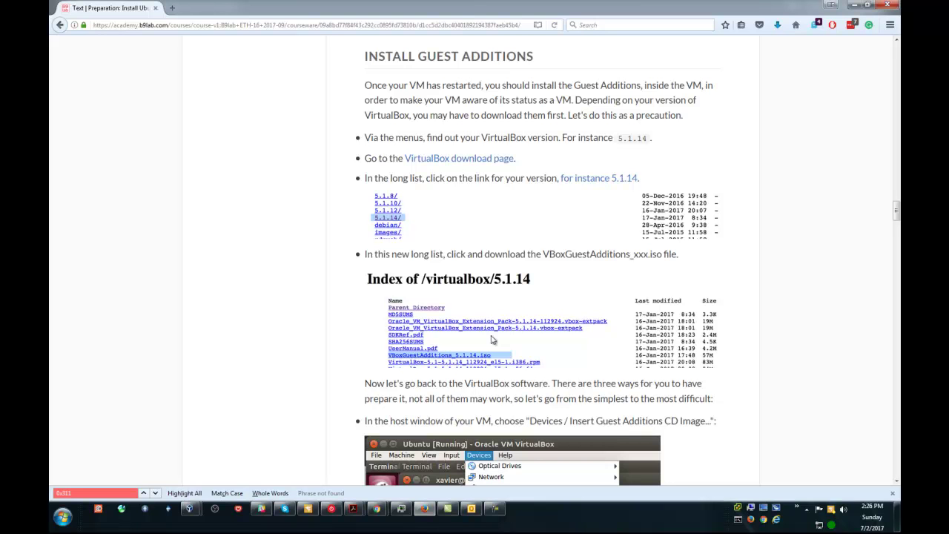
left_click(854, 5)
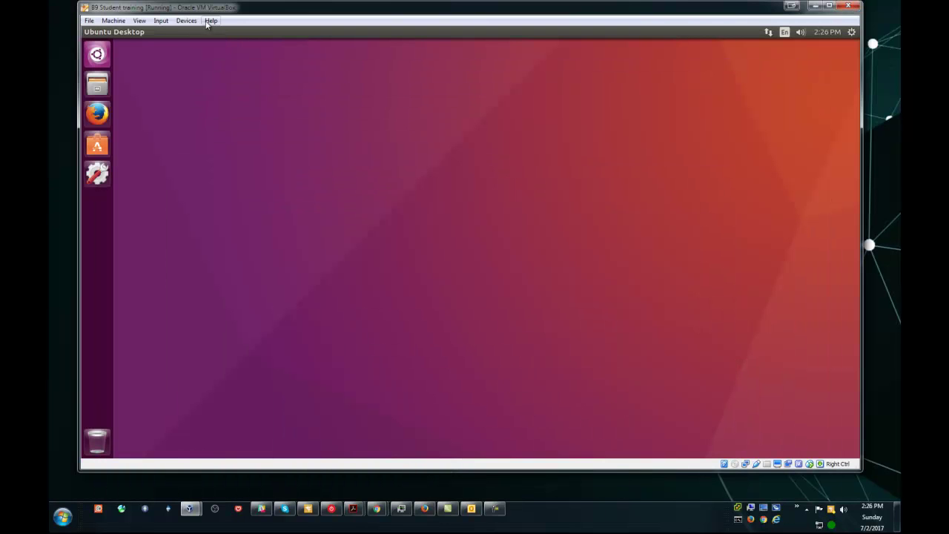
left_click(211, 20)
left_click(238, 93)
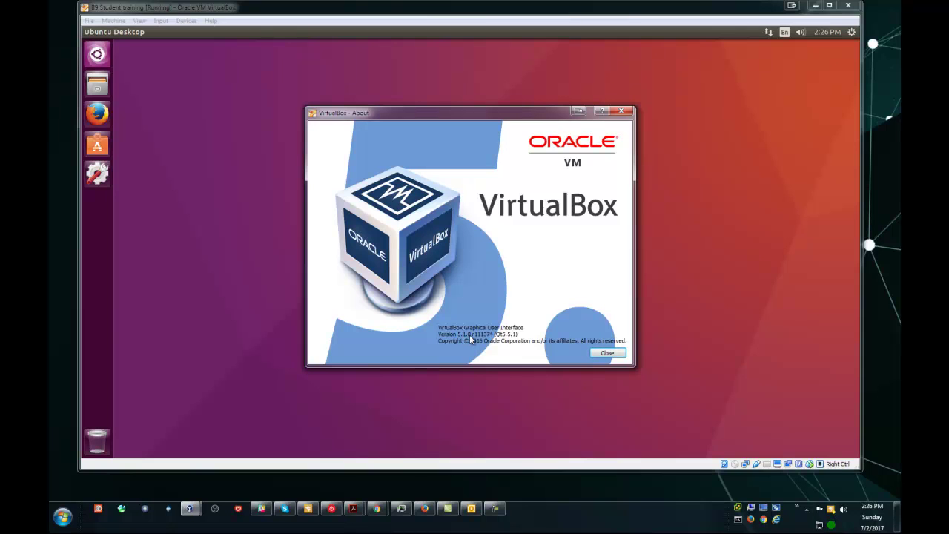
left_click(602, 353)
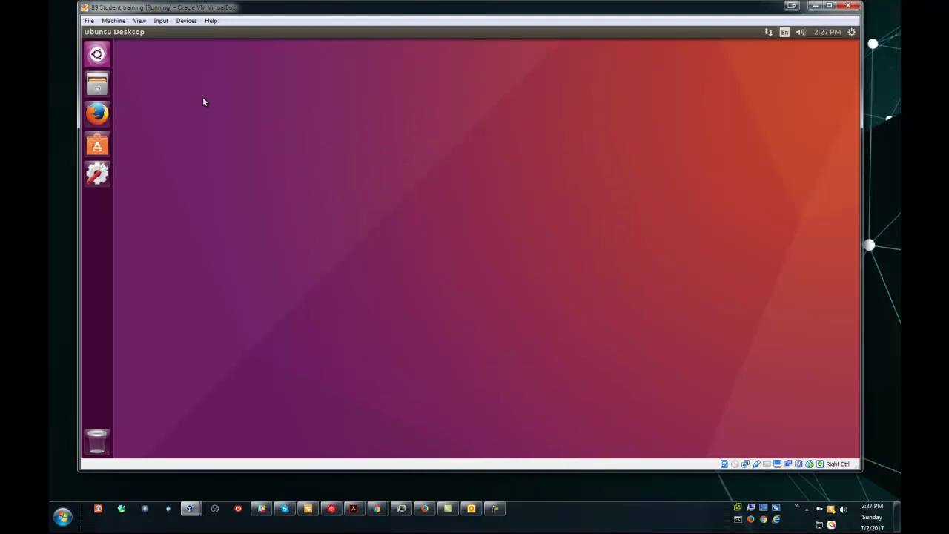
Step: In the host's Firefox, follow the course's link to the VirtualBox download page and open the 5.1.8 directory
left_click(100, 113)
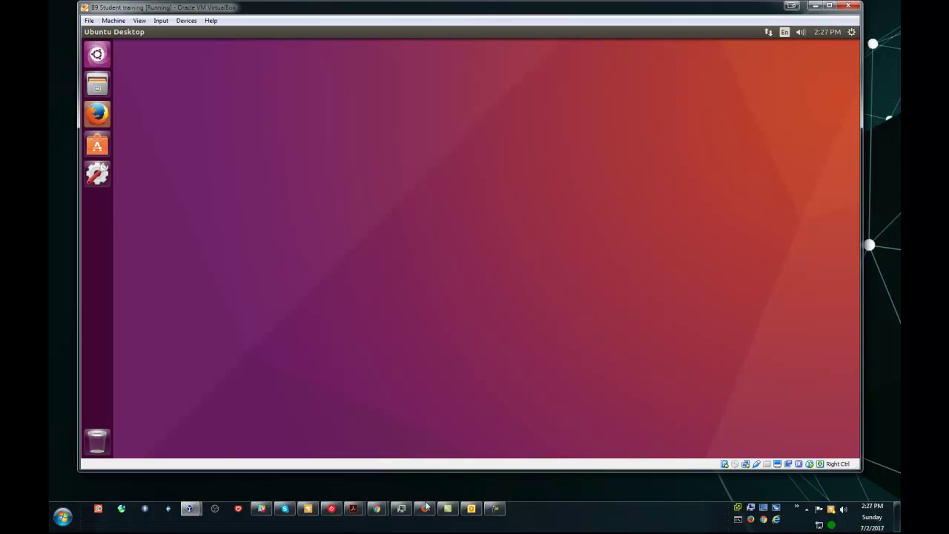
mouse_move(426, 509)
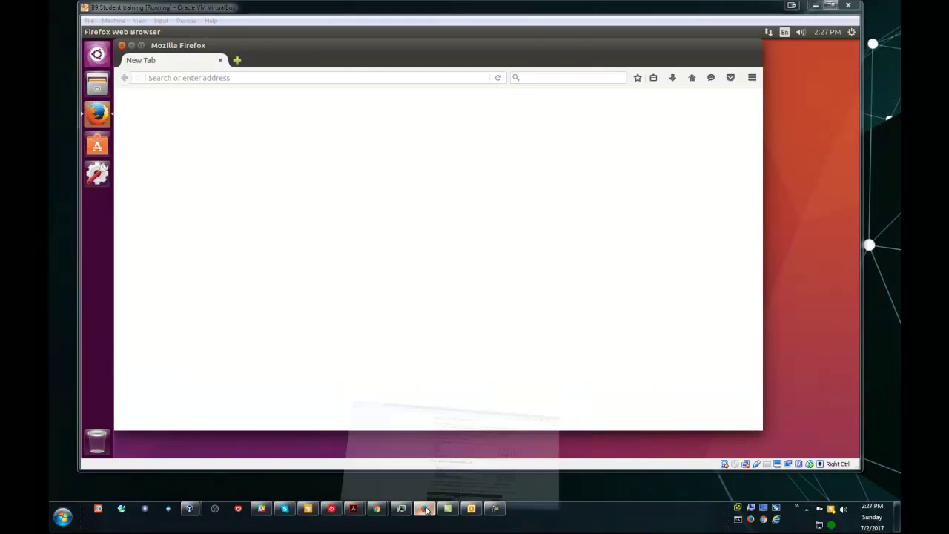
left_click(426, 510)
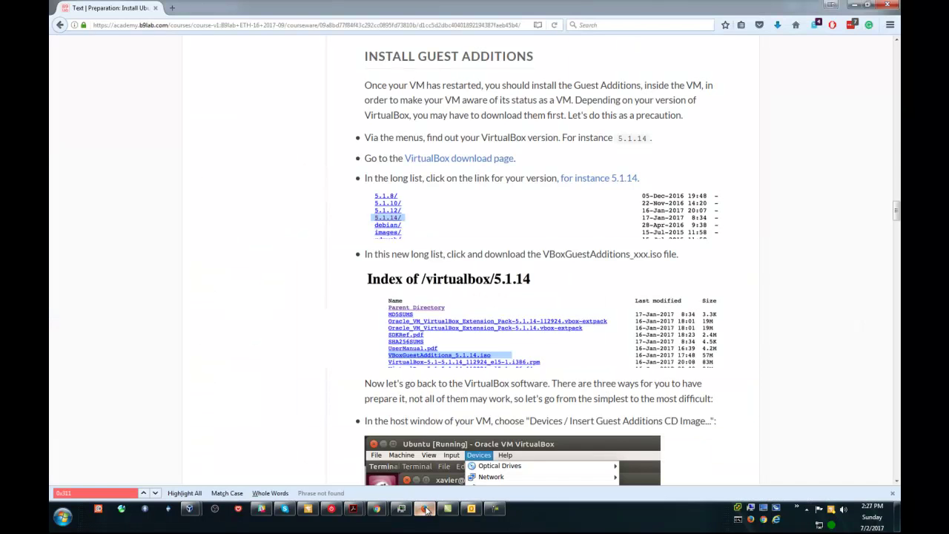
left_click(462, 163)
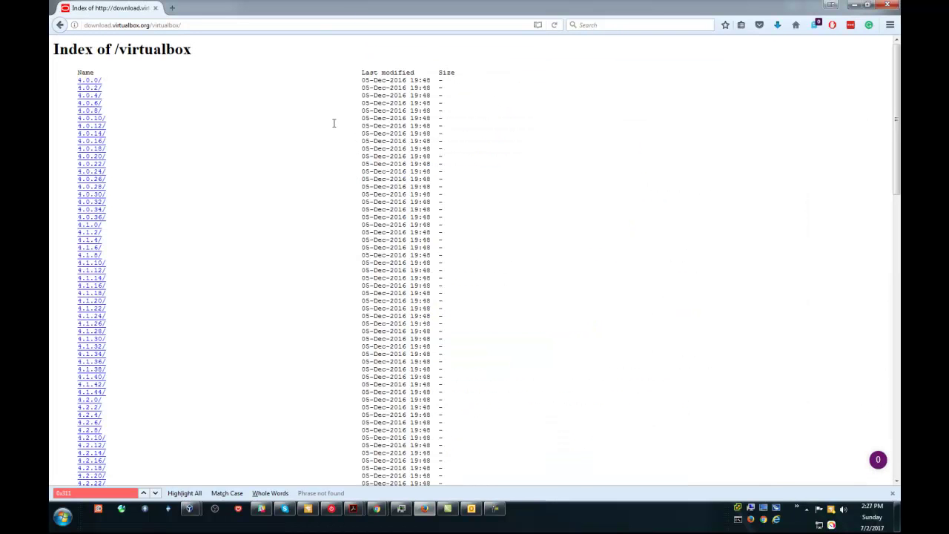
scroll(121, 269, "down", 20)
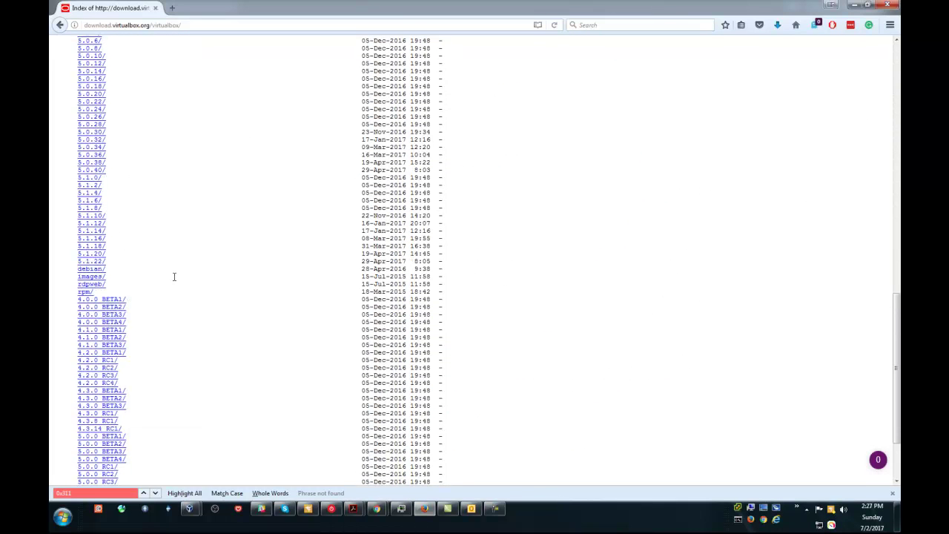
left_click(88, 208)
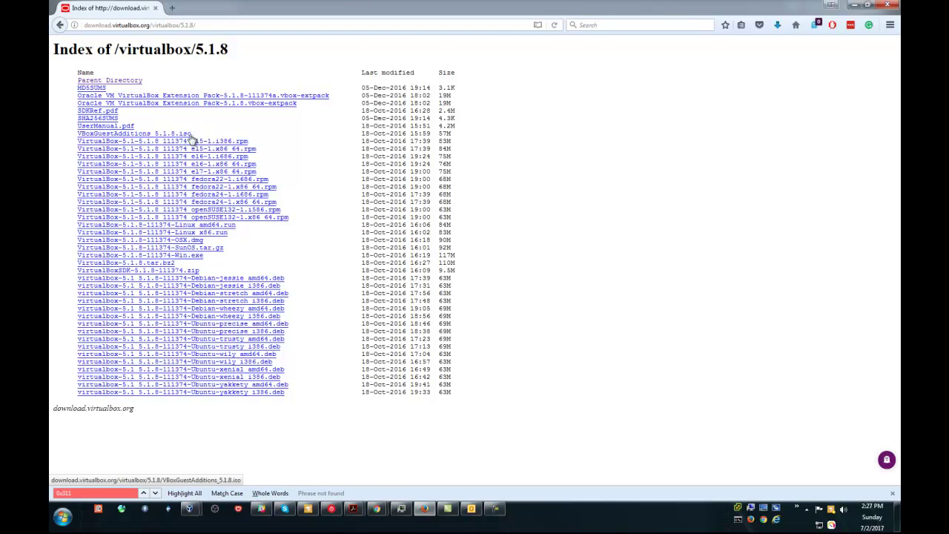
Step: Download VBoxGuestAdditions_5.1.8.iso and save it in the ubuntu folder under Downloads, software, platforms on the S: drive
left_click(161, 135)
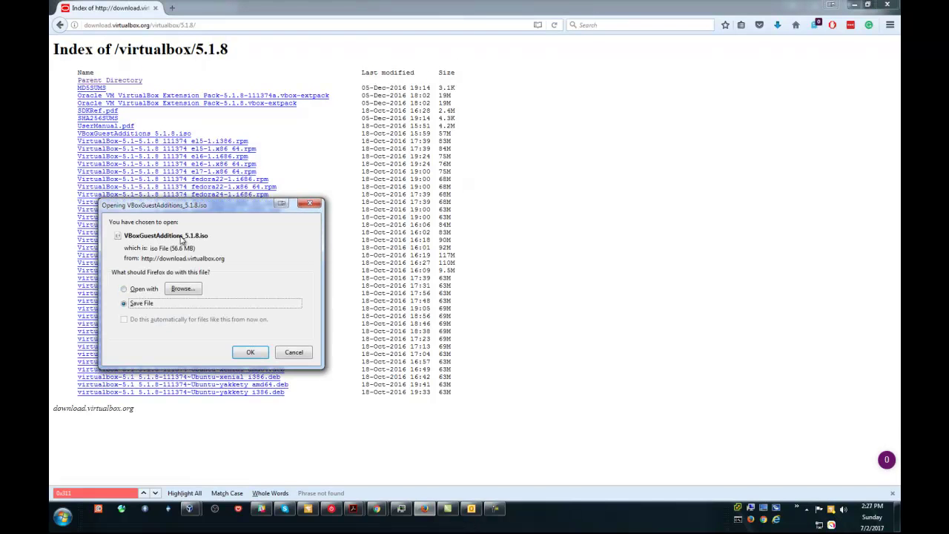
left_click(249, 352)
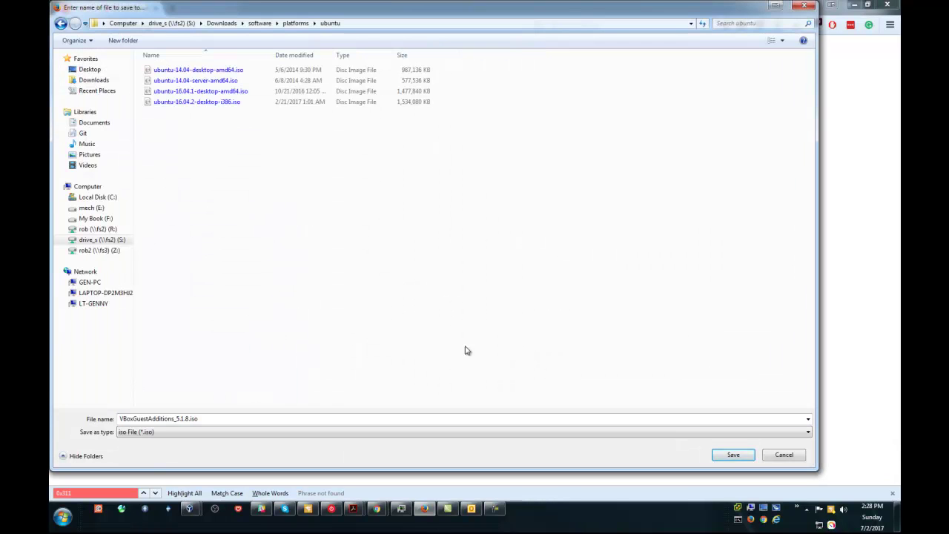
left_click(732, 454)
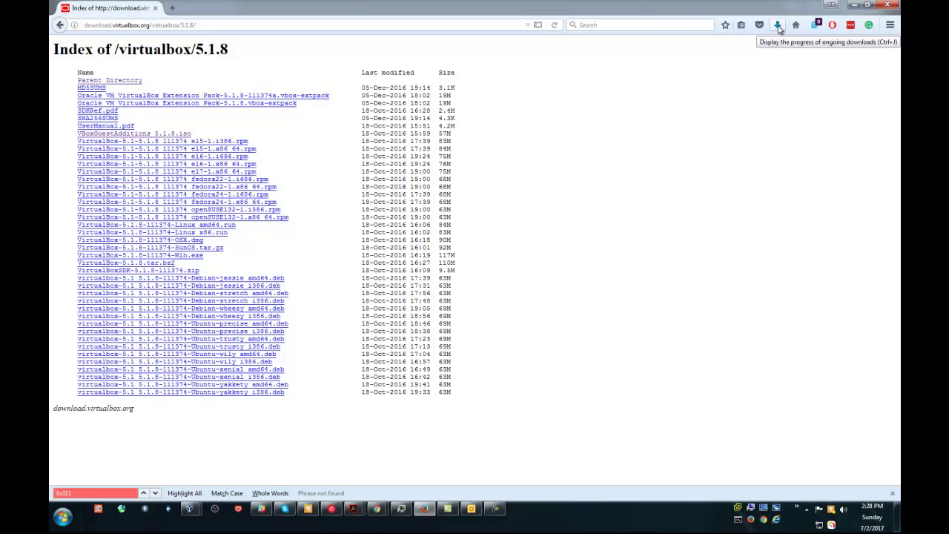
Step: Return to the virtual machine and close its Firefox window with both tabs
left_click(855, 6)
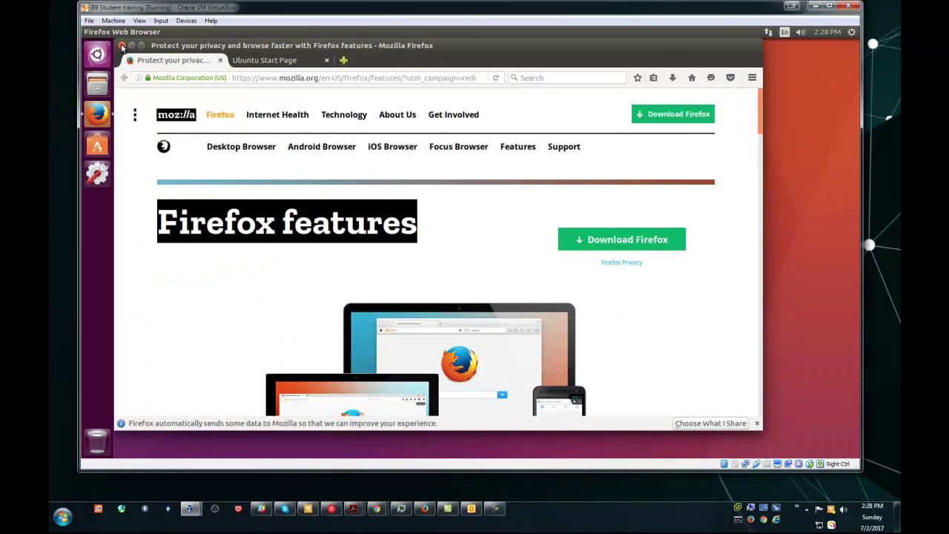
left_click(122, 46)
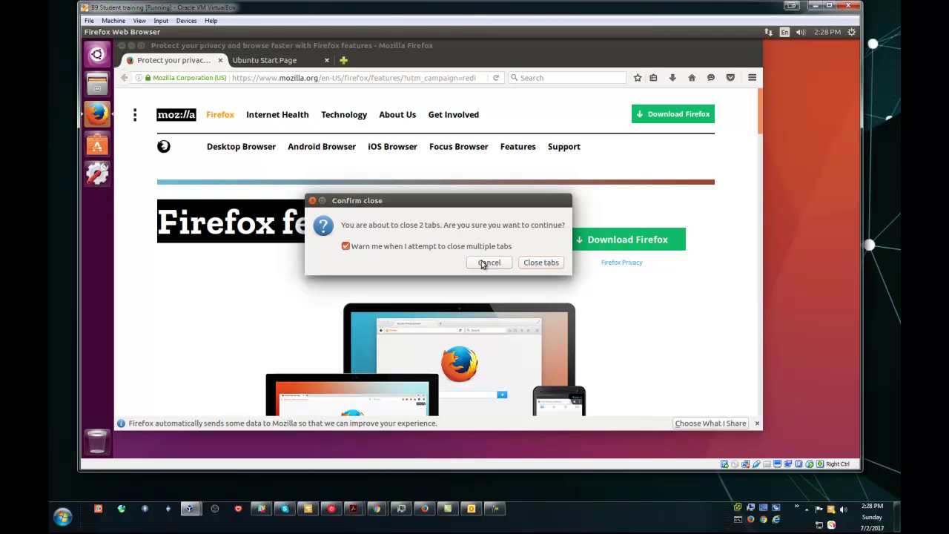
left_click(535, 264)
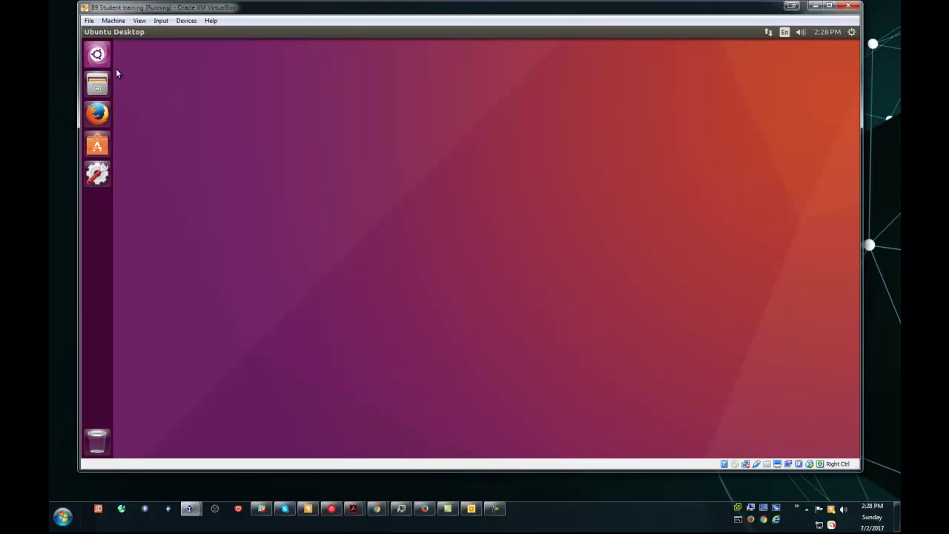
Step: Load VBoxGuestAdditions_5.1.8.iso into the virtual machine's empty IDE optical drive in its storage settings and apply the change
left_click(114, 21)
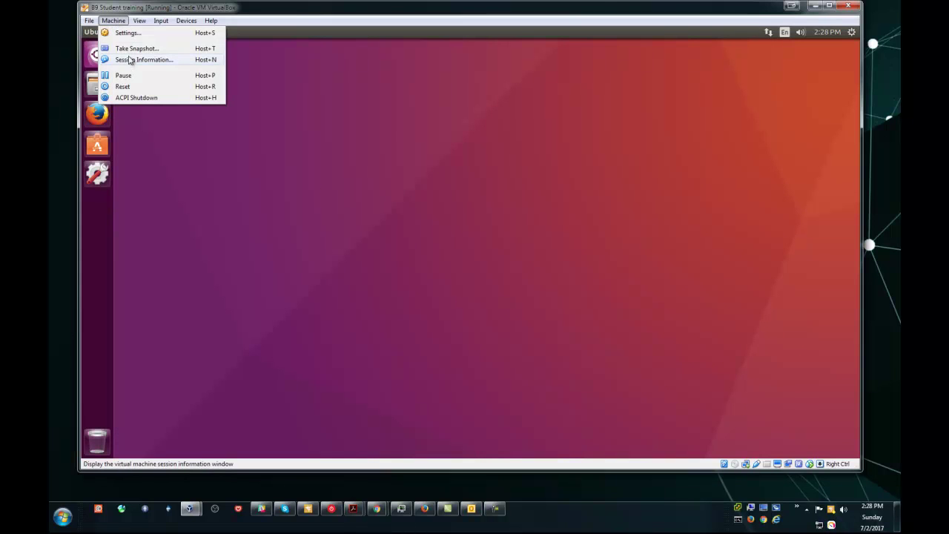
left_click(126, 34)
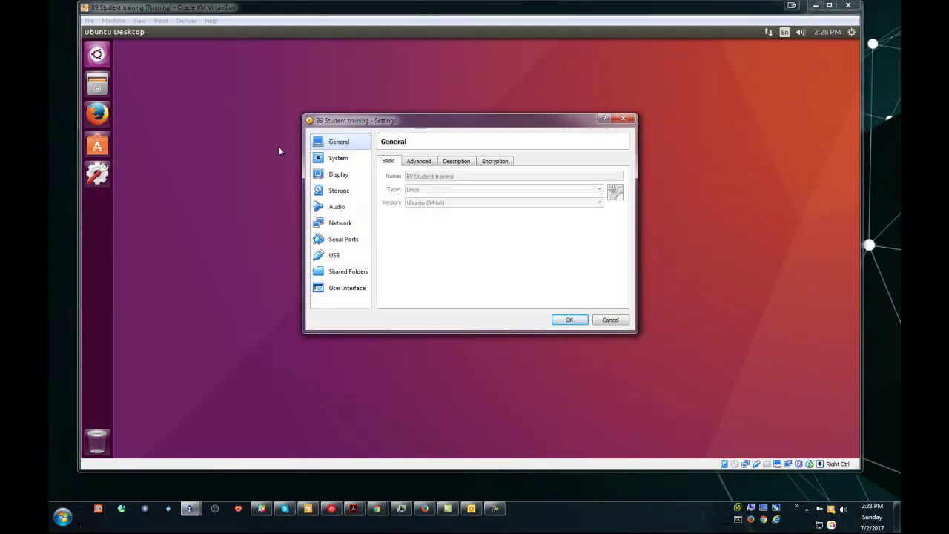
left_click(338, 191)
left_click(405, 185)
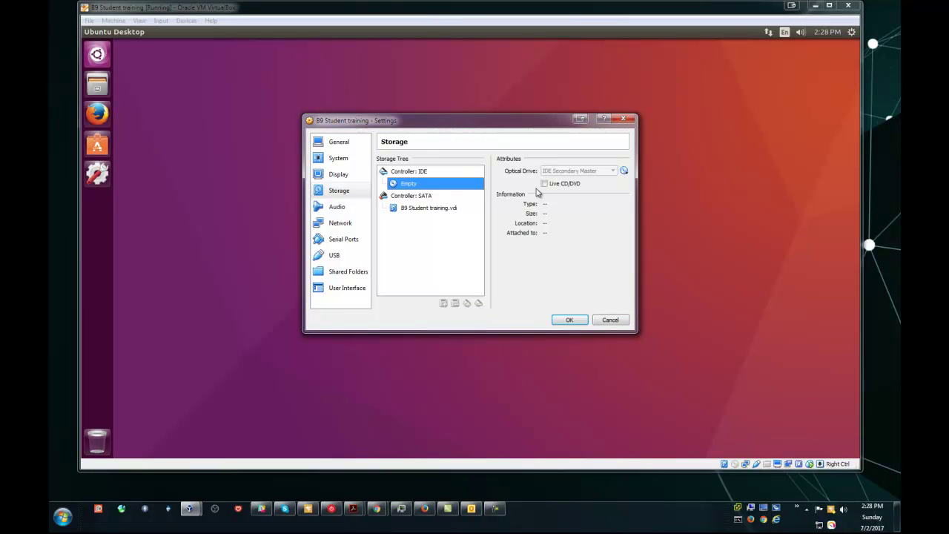
left_click(625, 171)
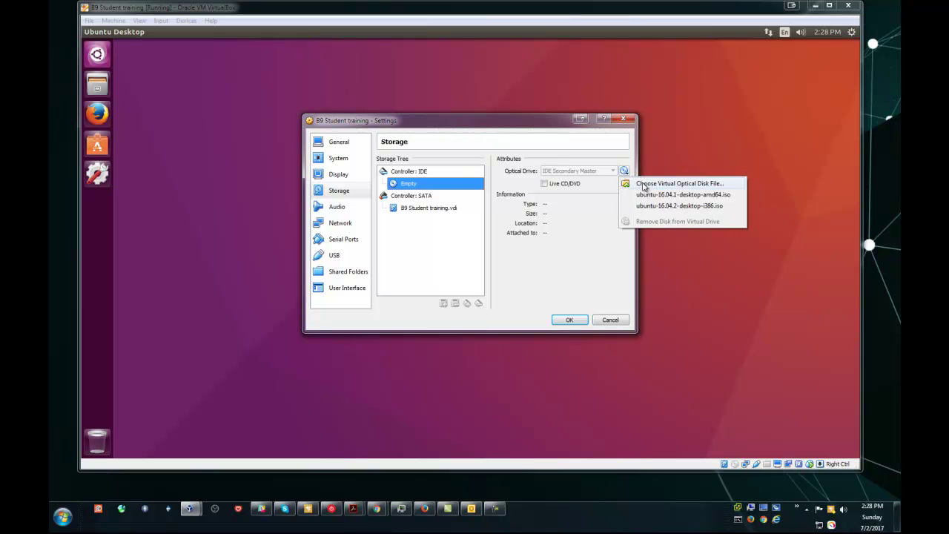
left_click(646, 185)
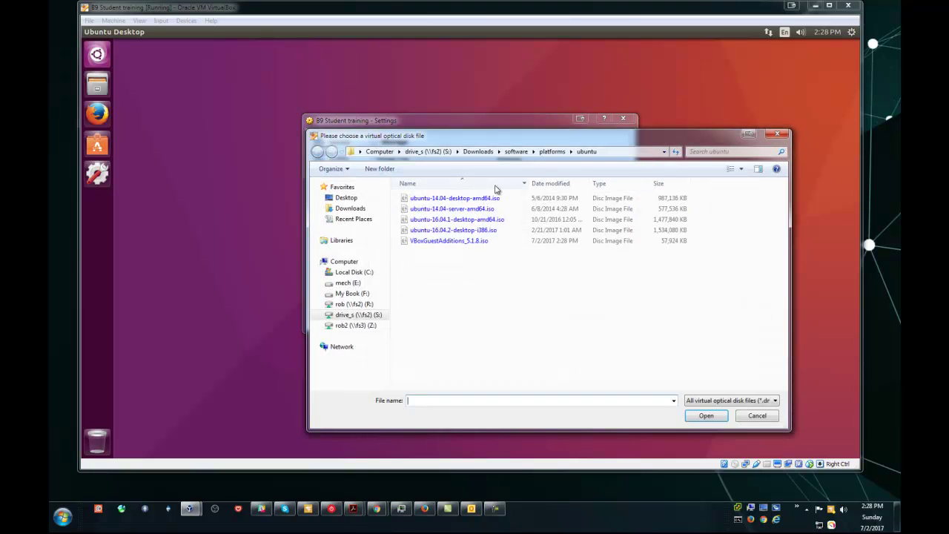
left_click(448, 242)
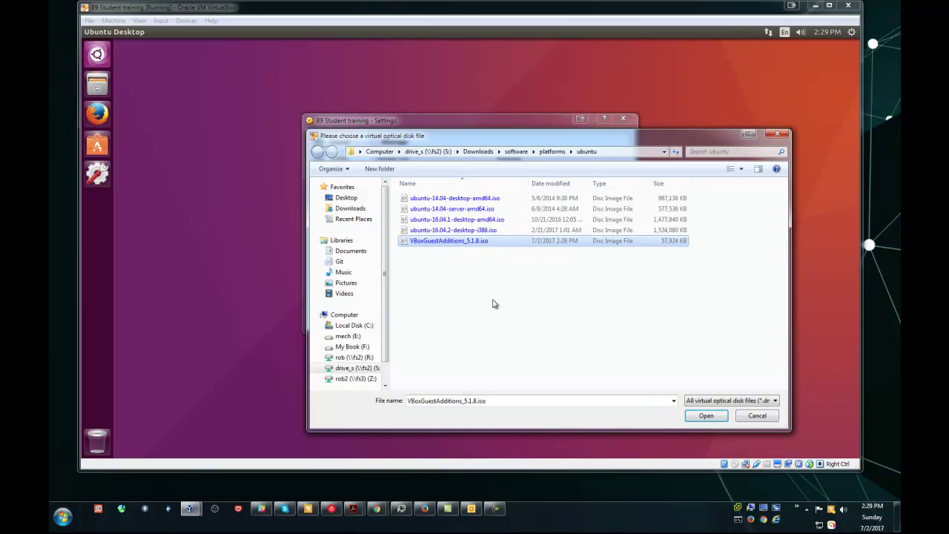
left_click(702, 415)
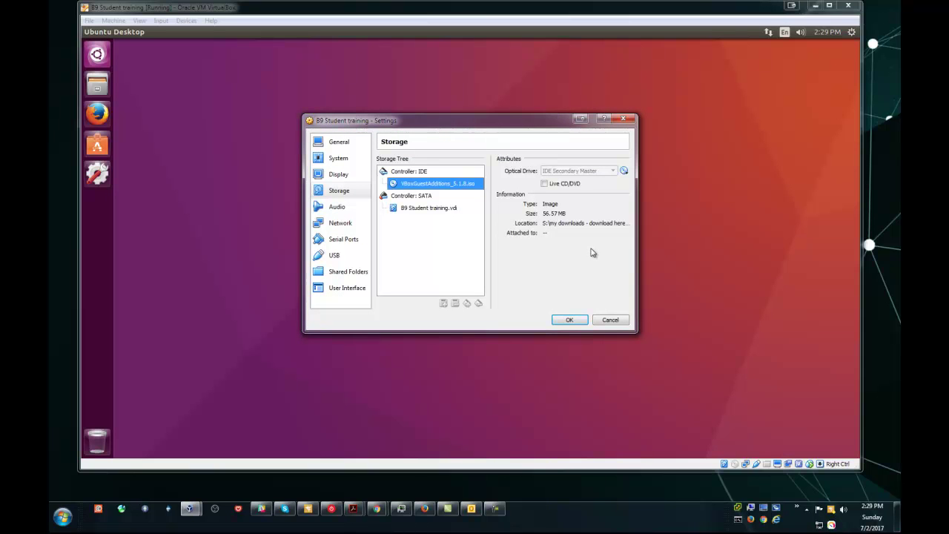
left_click(569, 320)
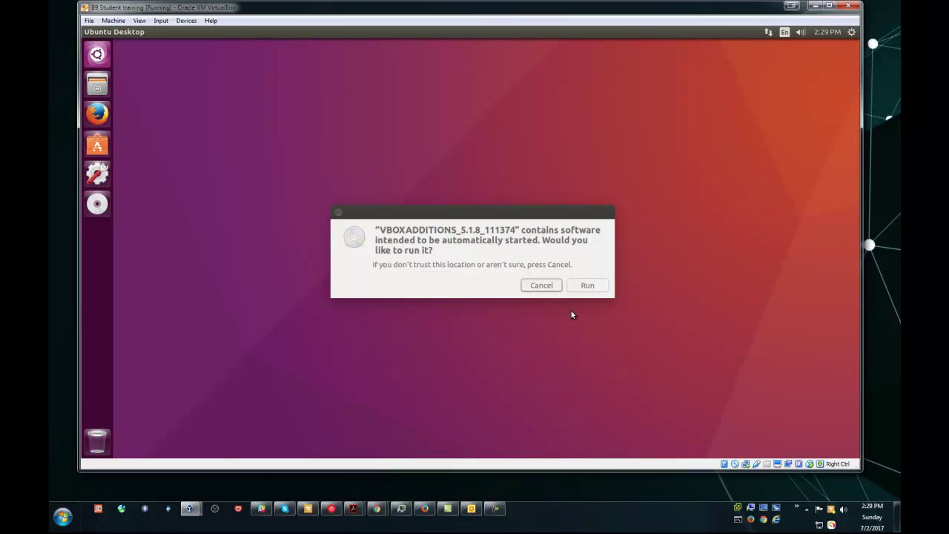
Step: Run the software on the Guest Additions disc, authenticate with the account password, and close the terminal when the installer has finished
left_click(587, 288)
left_click(587, 287)
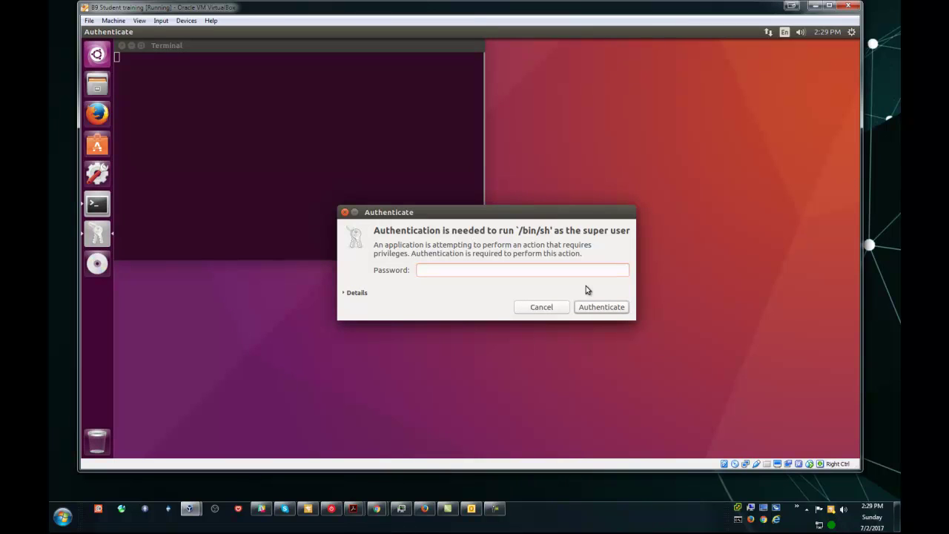
type("****")
left_click(595, 309)
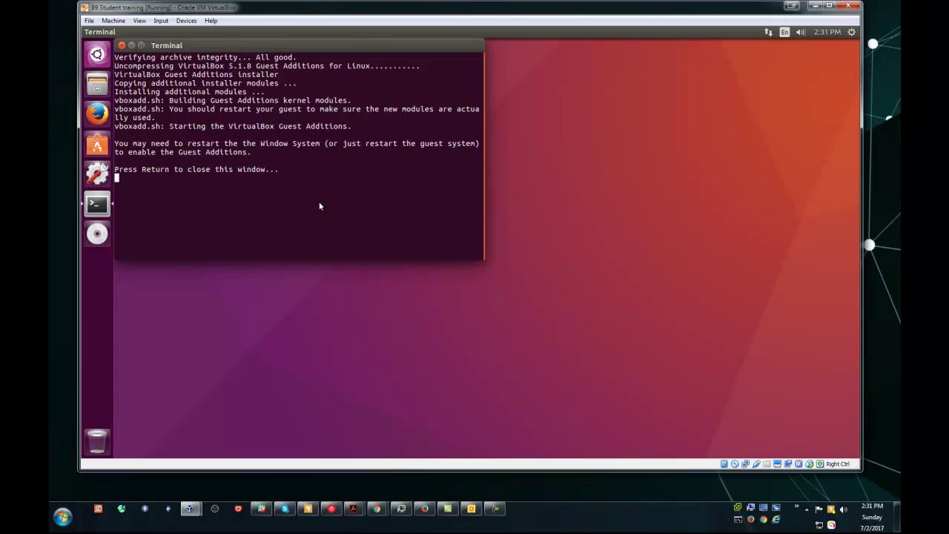
key("Return")
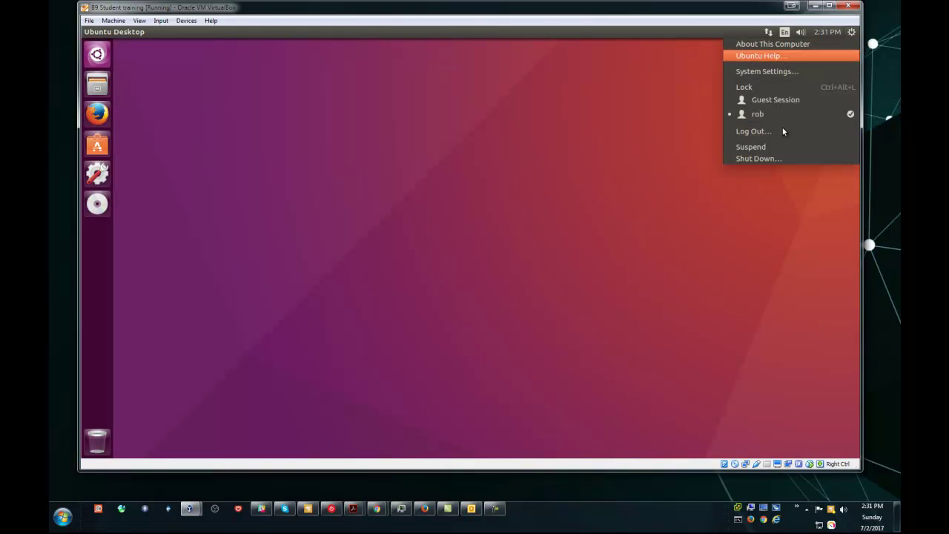
Step: Restart the Ubuntu guest and log back in with the account password
left_click(753, 157)
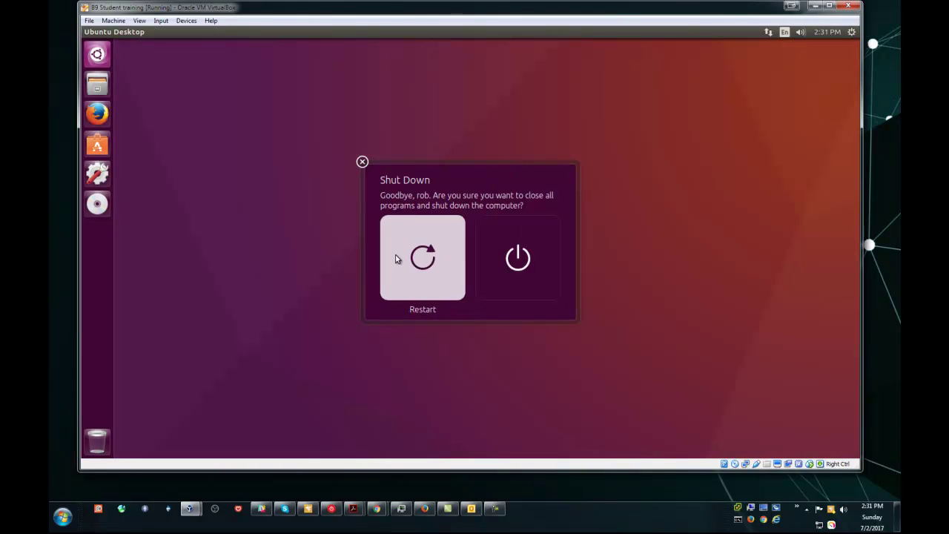
left_click(418, 266)
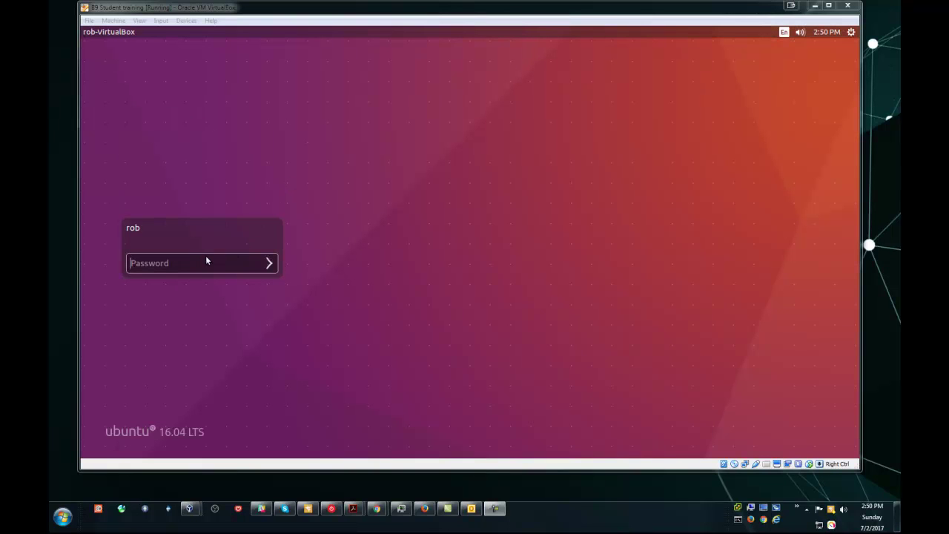
left_click(188, 263)
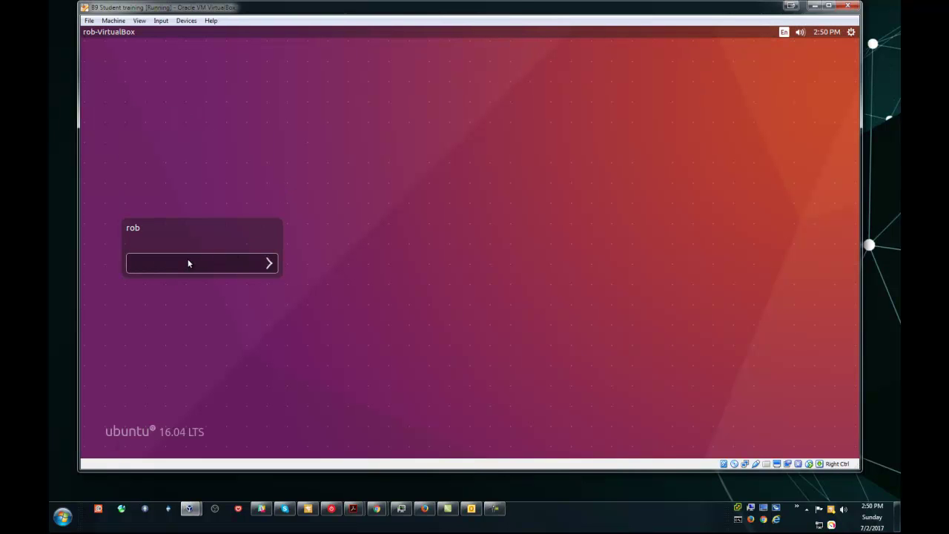
type("********")
key("Return")
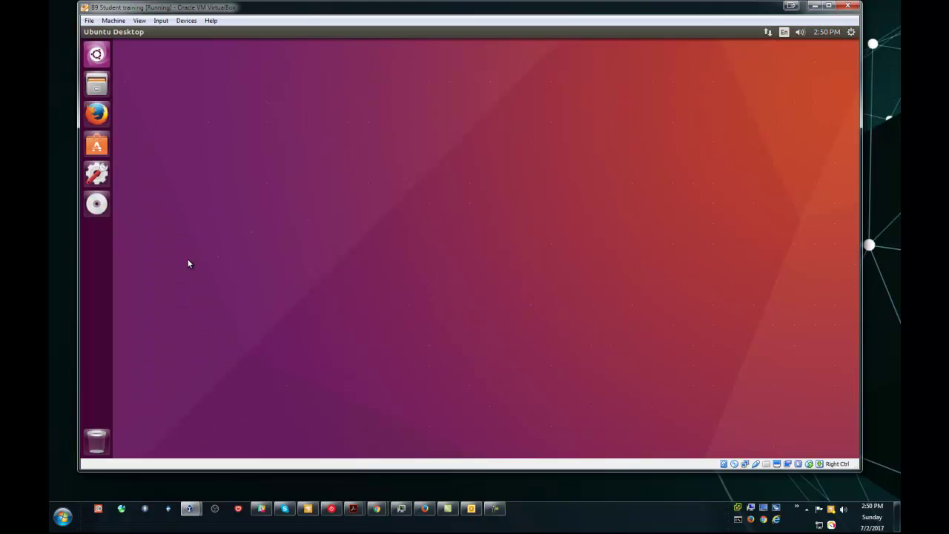
Step: Search Ubuntu for the Brightness & Lock settings, set the screen to never turn off when inactive, and close the window
left_click(96, 56)
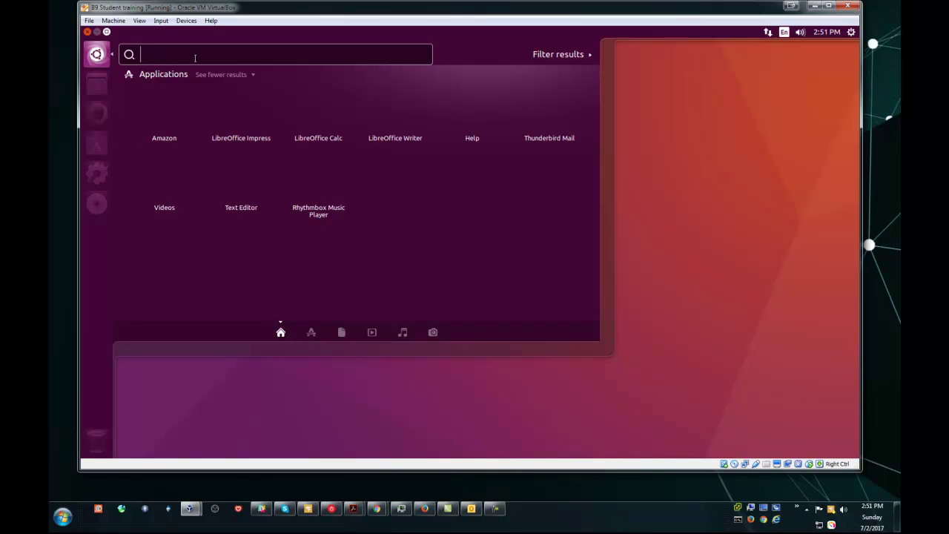
type("brigh")
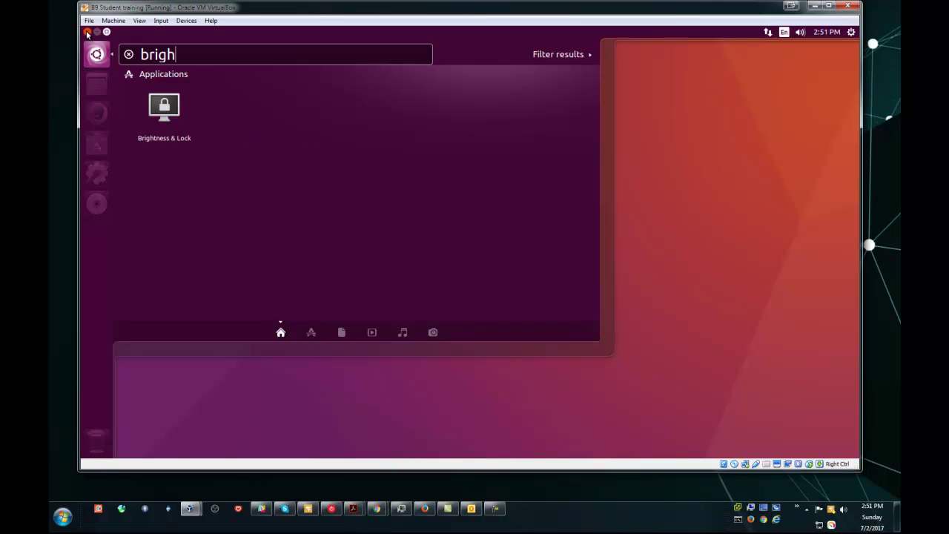
left_click(164, 111)
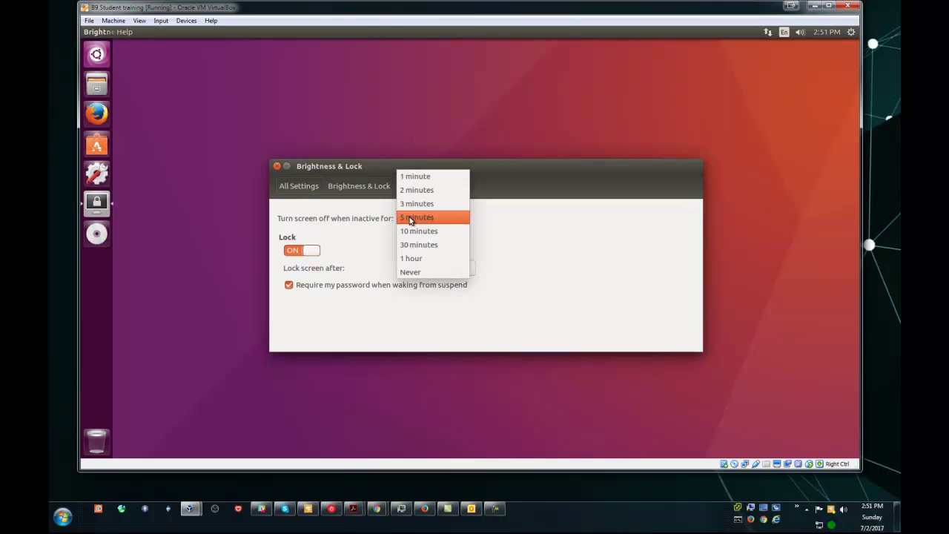
left_click(411, 218)
left_click(412, 272)
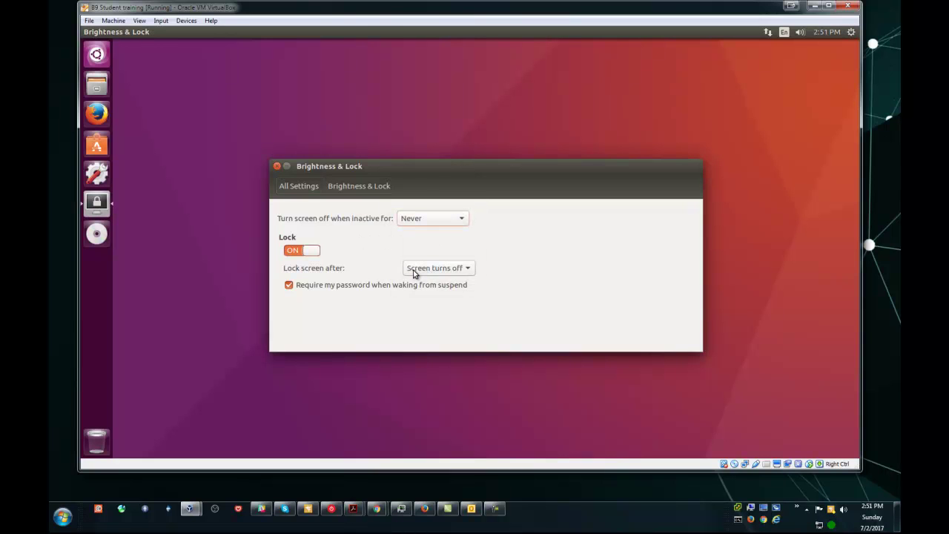
left_click(277, 167)
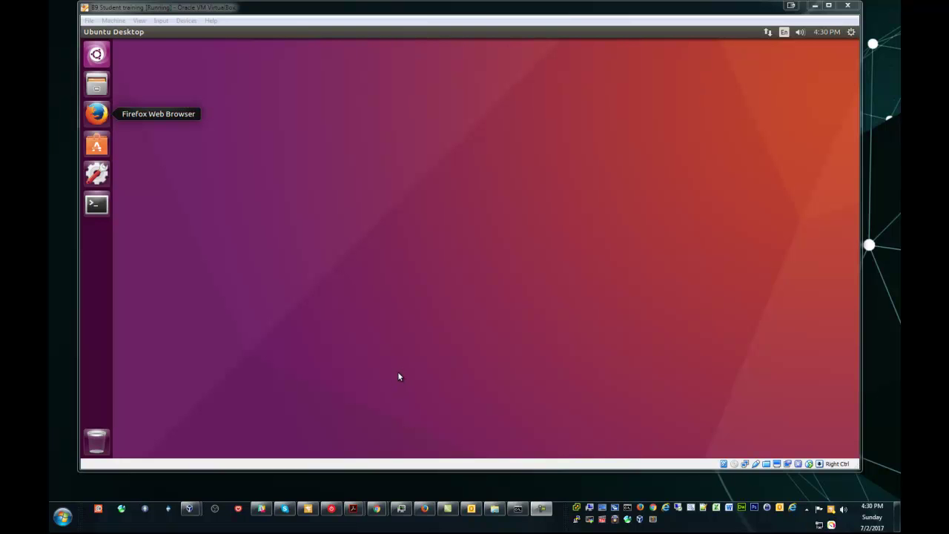
Step: Set the virtual machine's shared clipboard to Bidirectional
left_click(183, 21)
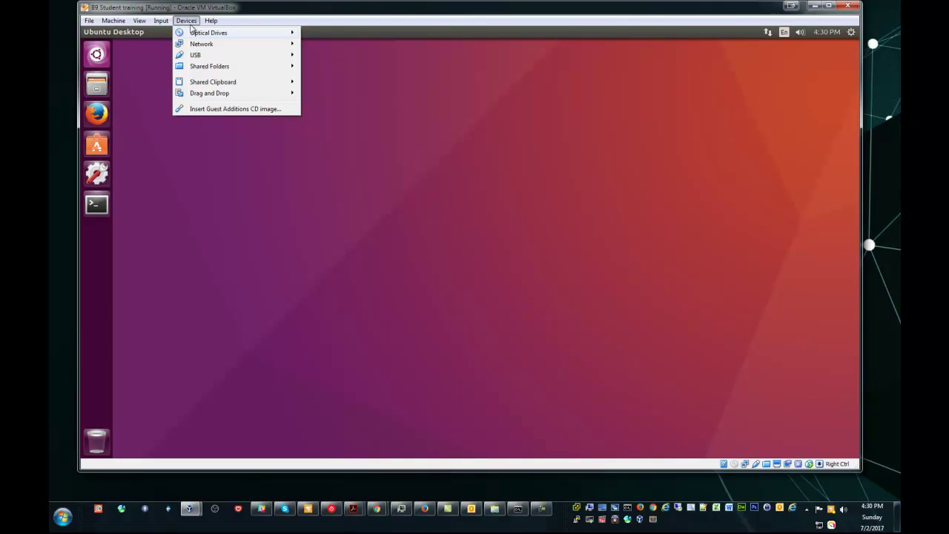
mouse_move(202, 85)
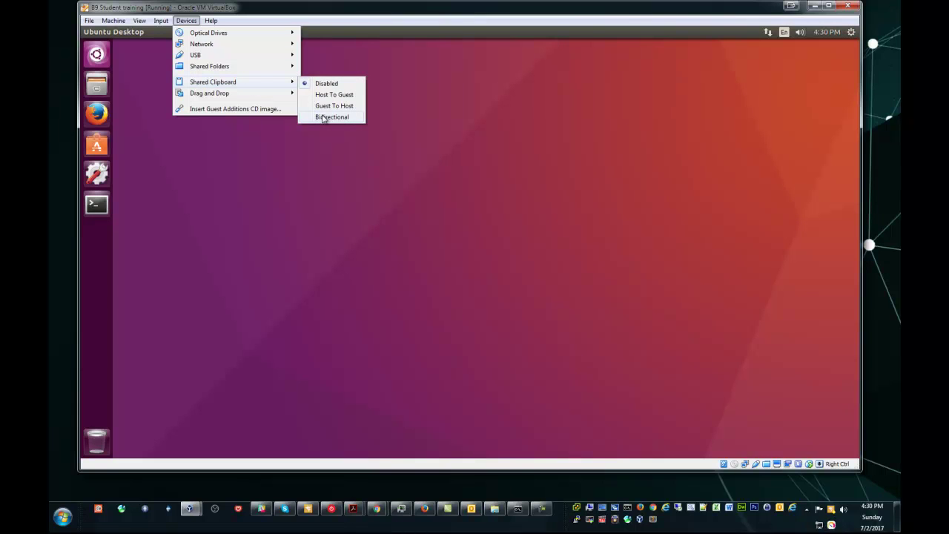
left_click(326, 117)
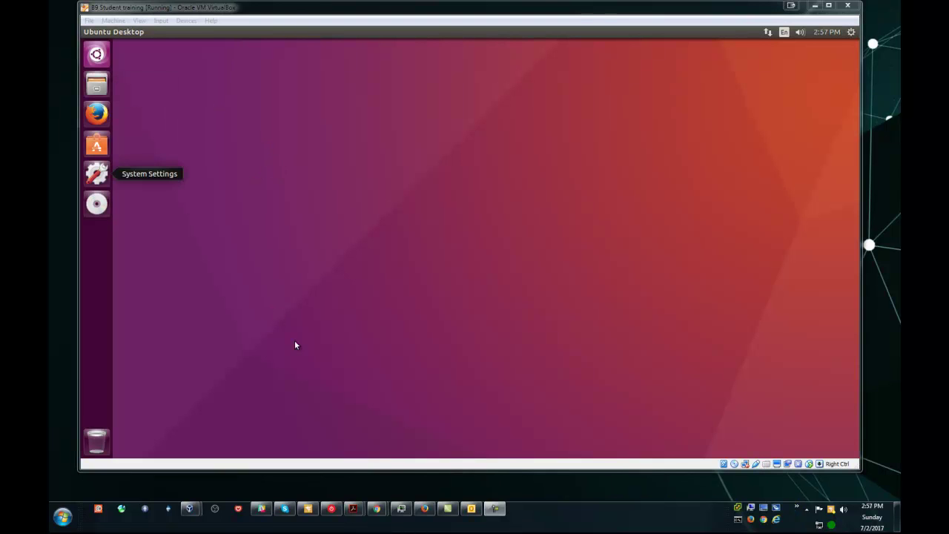
Step: Read the course's Create a Shared Folder section in the host's Firefox, and view the DAPPS folder on the host's E: drive
left_click(425, 508)
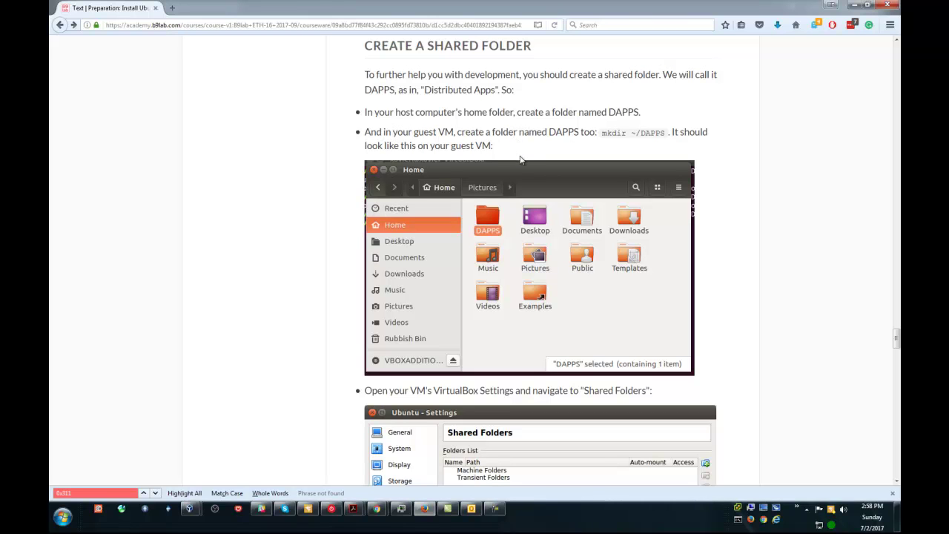
left_click(855, 6)
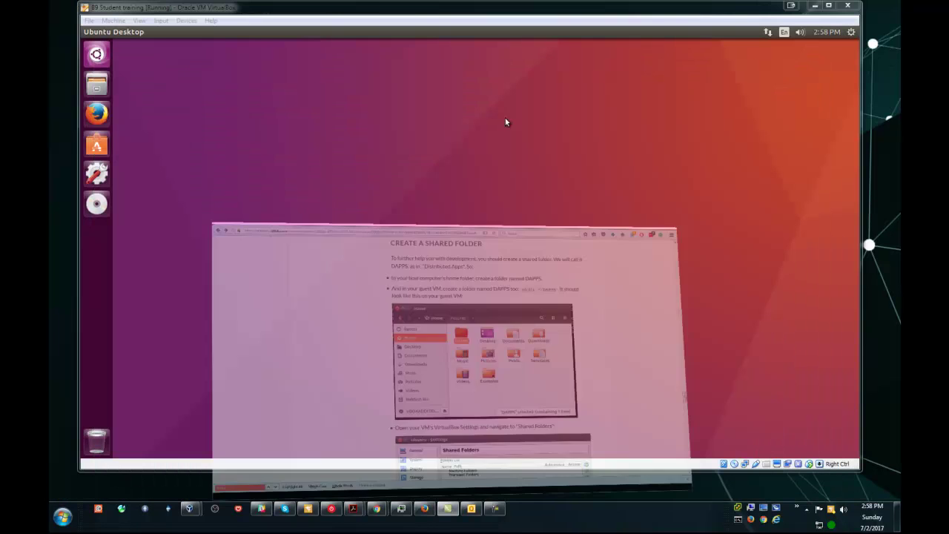
left_click(752, 509)
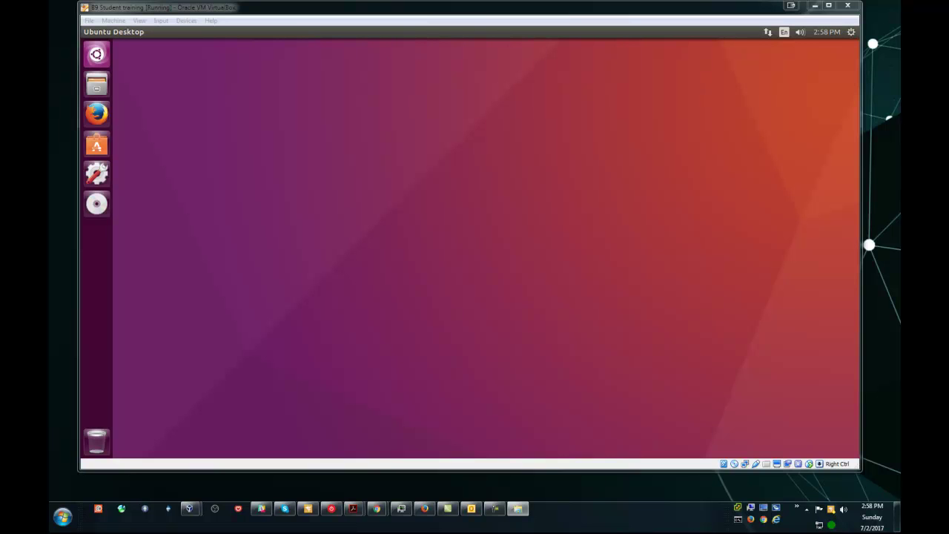
left_click_drag(0, 66, 292, 80)
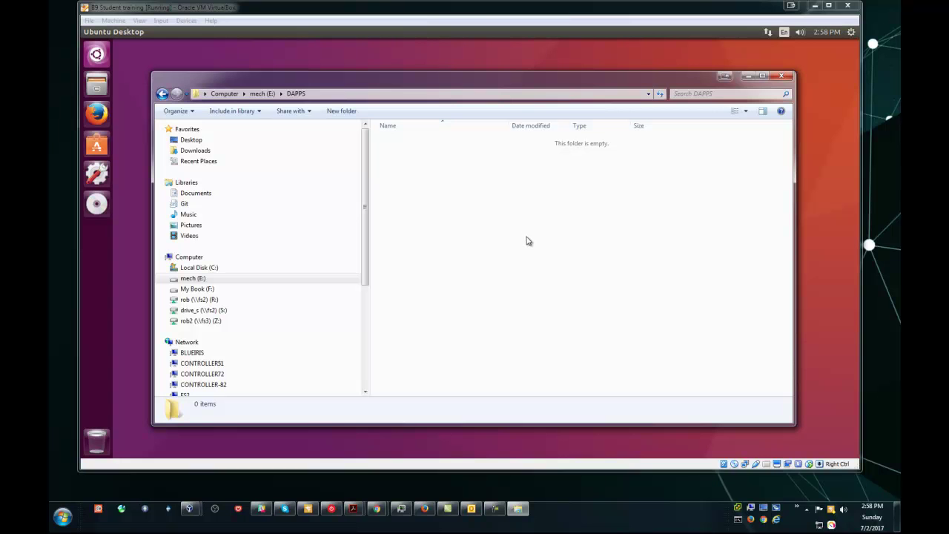
left_click(748, 76)
Step: Create a folder named DAPPS in the Ubuntu guest's Home folder
left_click(96, 87)
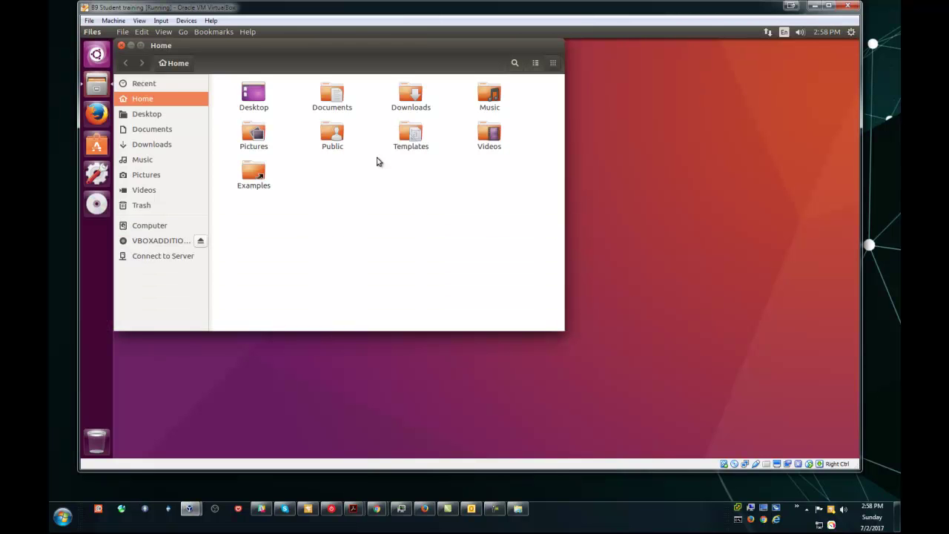
right_click(329, 205)
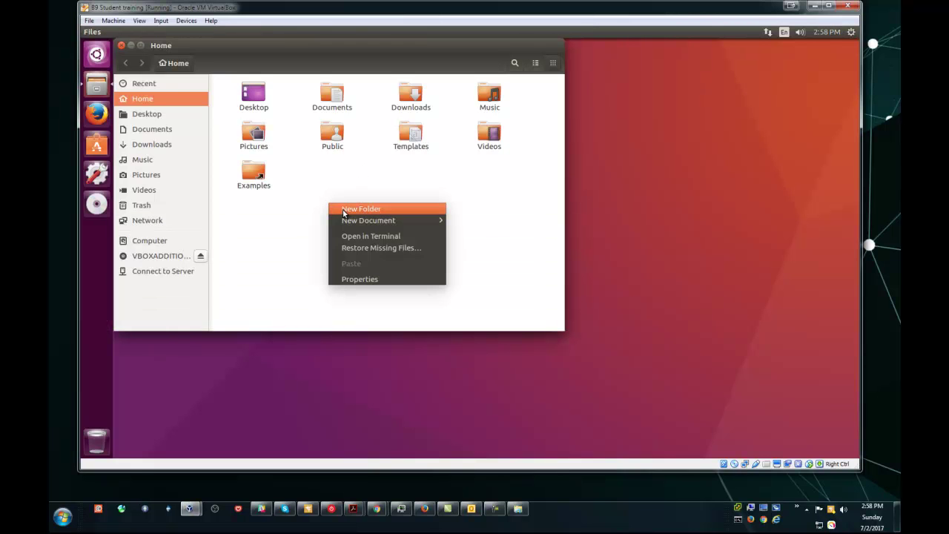
left_click(361, 209)
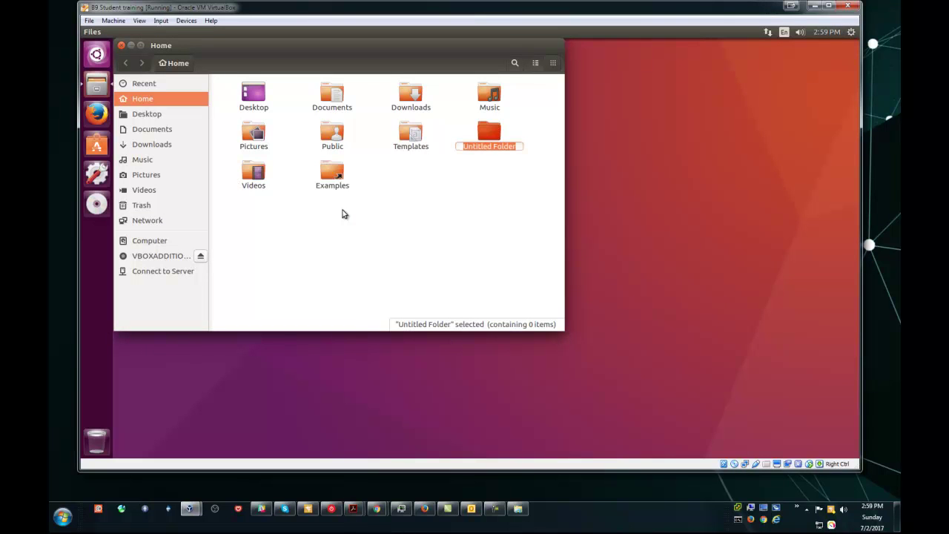
type("DAPPS")
key("Return")
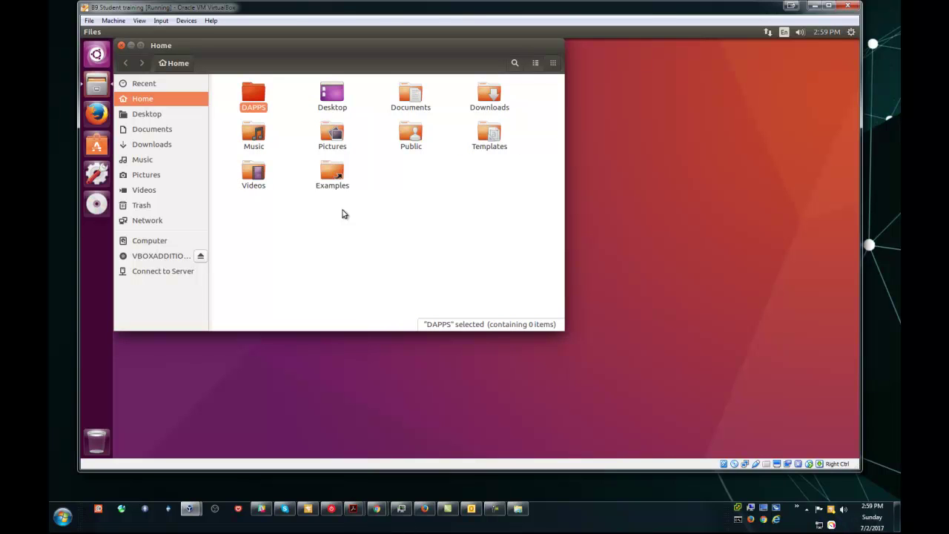
Step: In the host's Firefox, read the course's instructions for adding DAPPS as a shared folder in the VirtualBox settings
left_click(424, 509)
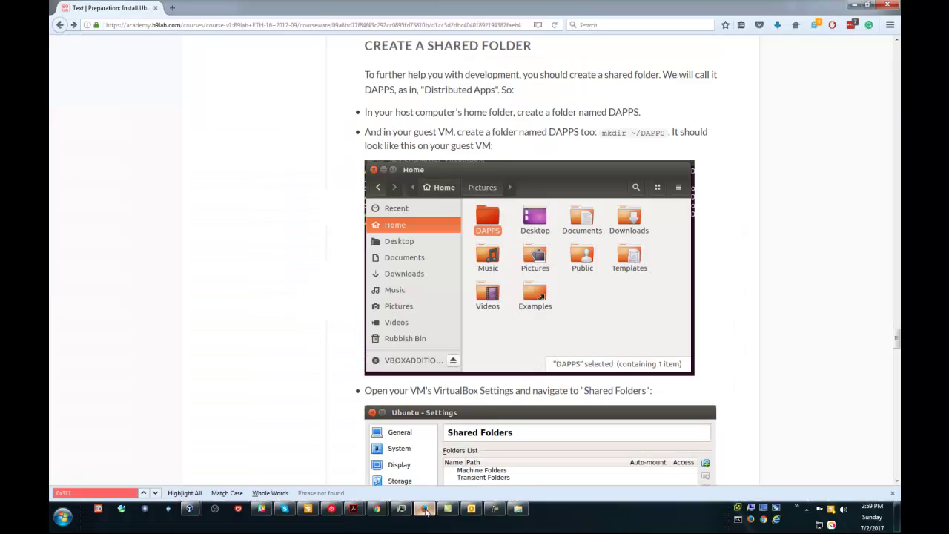
scroll(429, 304, "down", 2)
scroll(429, 306, "down", 2)
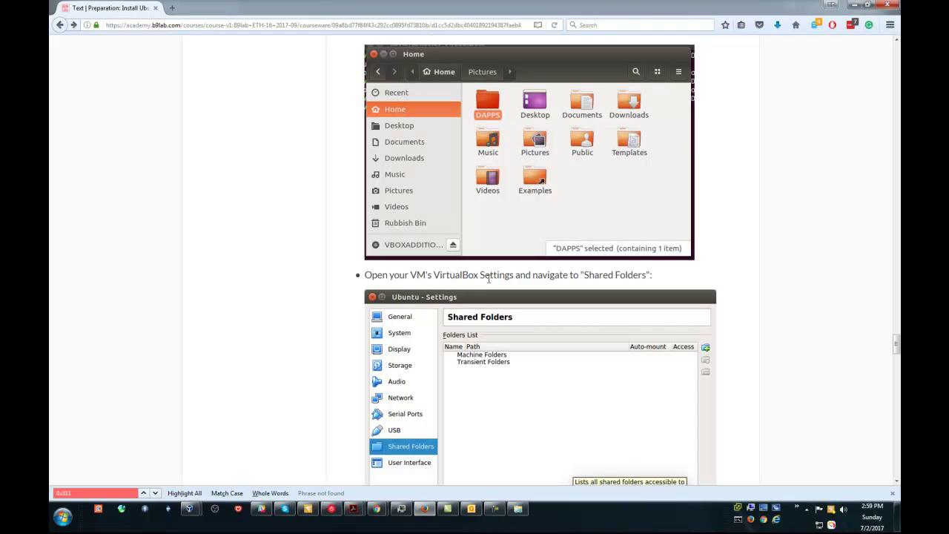
scroll(491, 279, "down", 5)
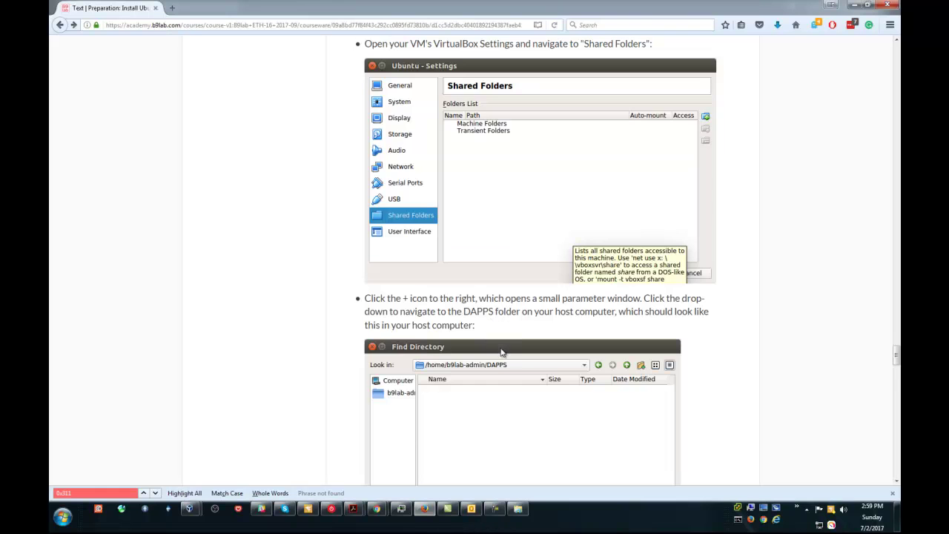
scroll(501, 351, "down", 4)
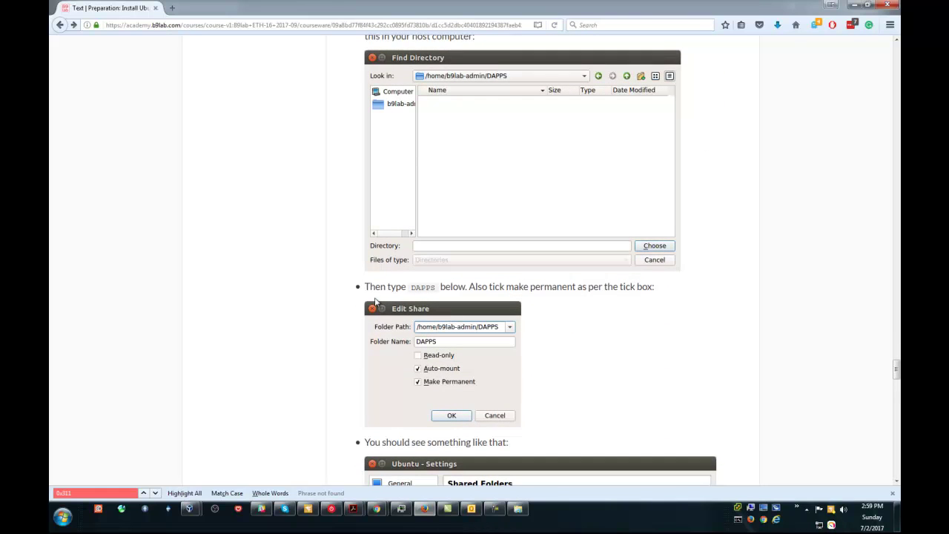
Step: Review the course's remaining shared-folder instructions, from the Shared Folders settings and Edit Share options to the mount and test commands
scroll(518, 358, "down", 2)
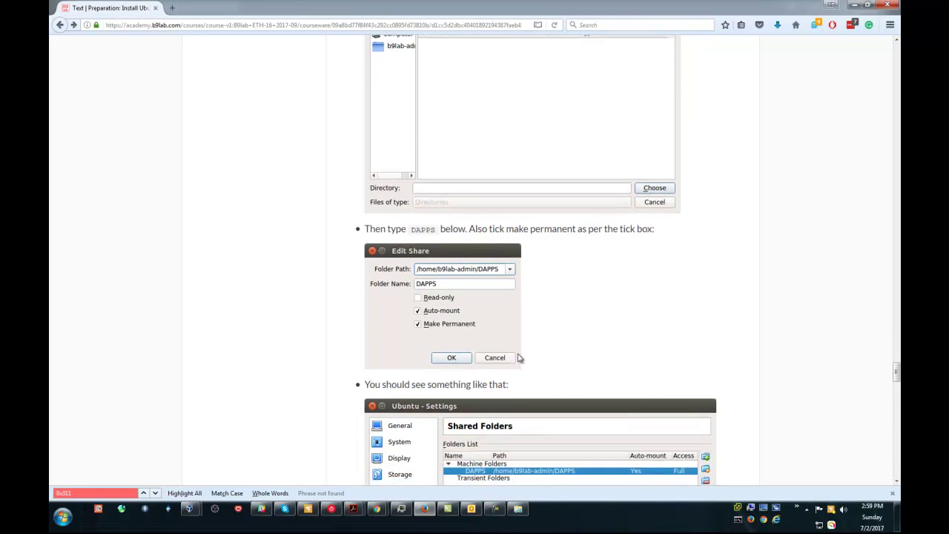
scroll(518, 358, "down", 2)
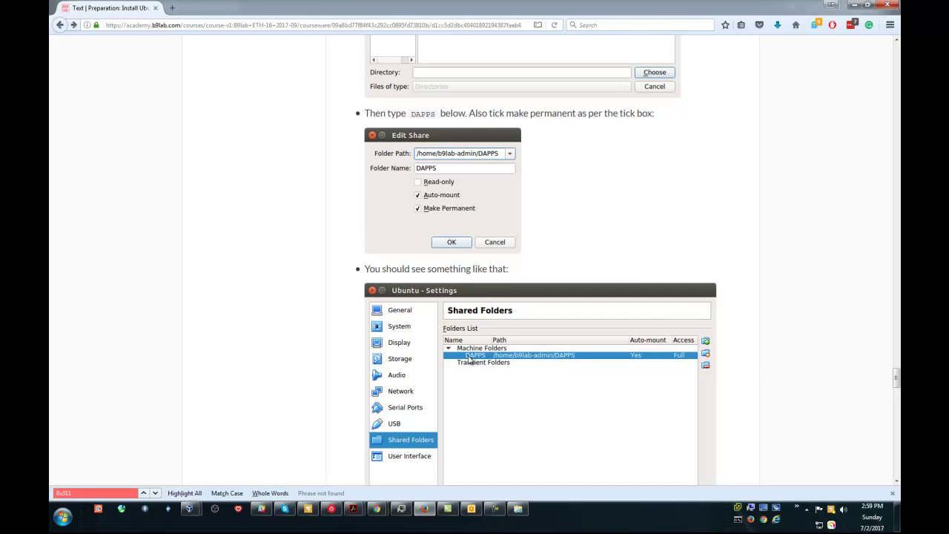
scroll(475, 359, "down", 4)
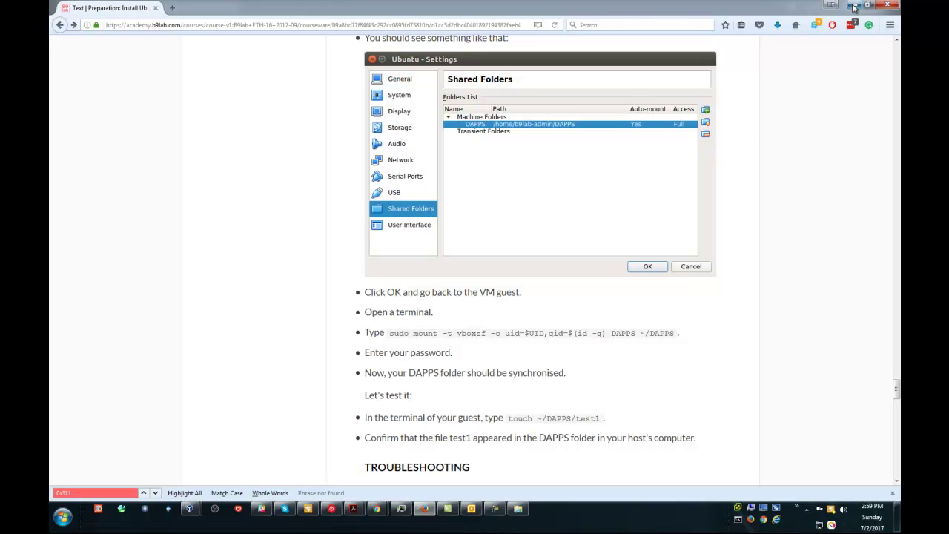
scroll(807, 112, "up", 10)
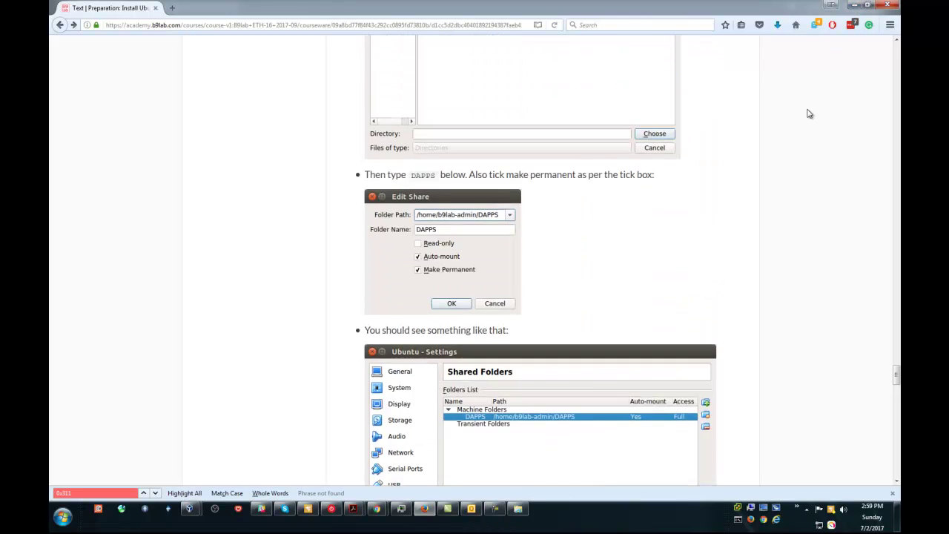
scroll(811, 113, "up", 4)
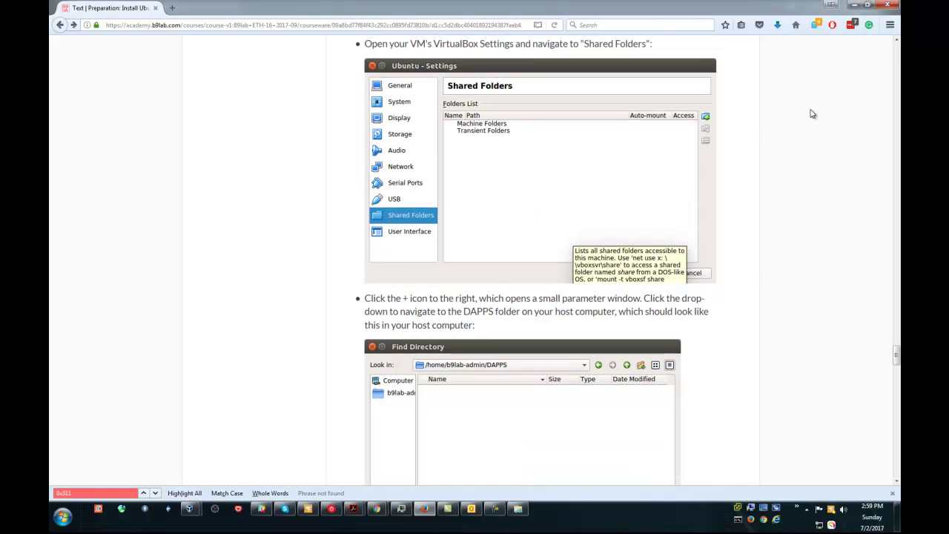
scroll(811, 114, "up", 6)
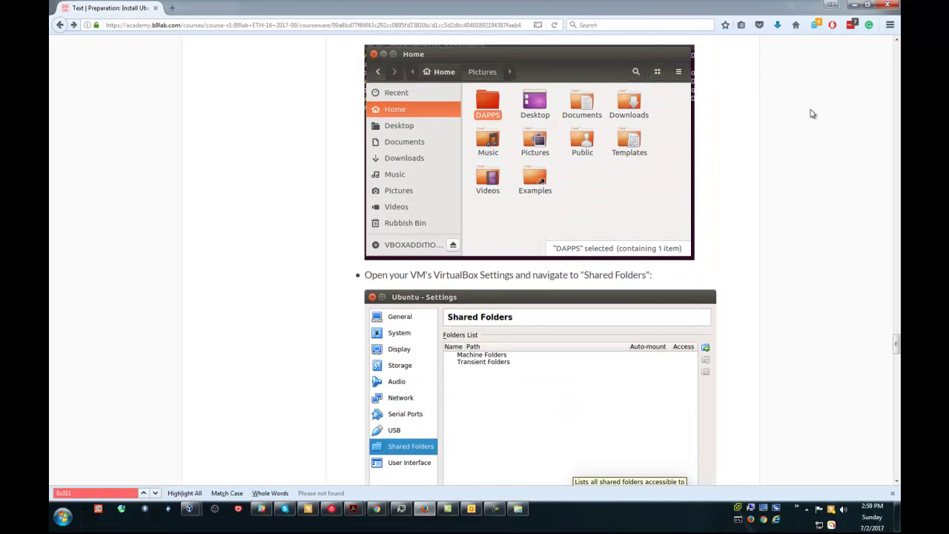
scroll(811, 115, "down", 4)
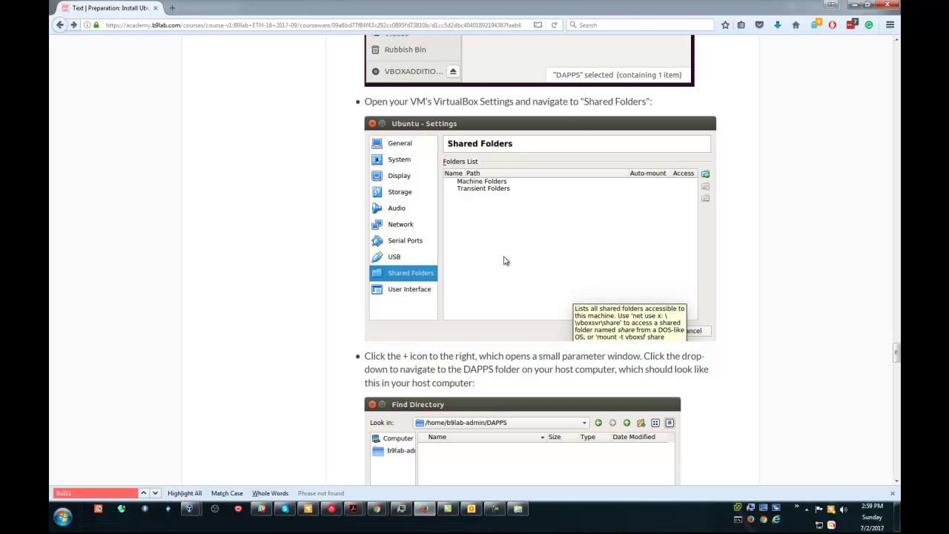
Step: In the virtual machine's Shared Folders settings, start a new share pointing to the host folder E:\DAPPS
left_click(854, 6)
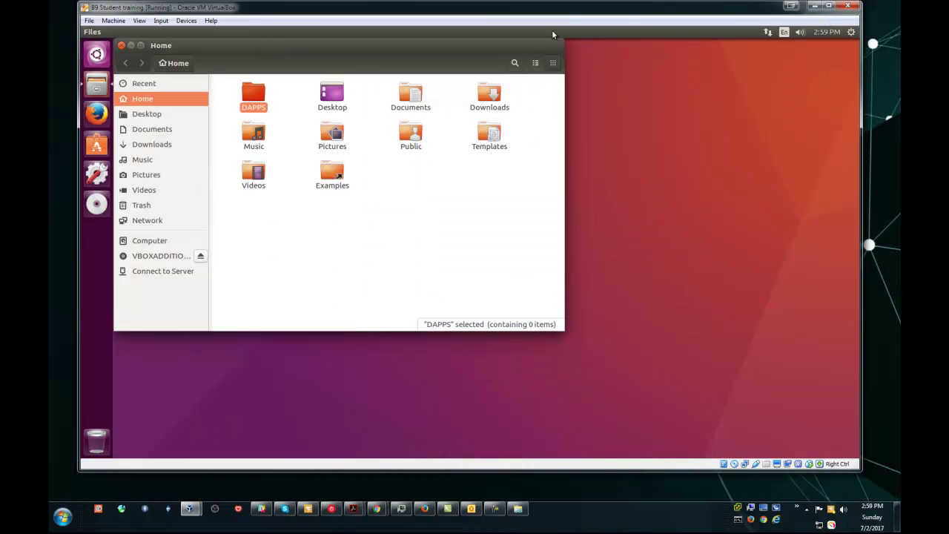
left_click(113, 21)
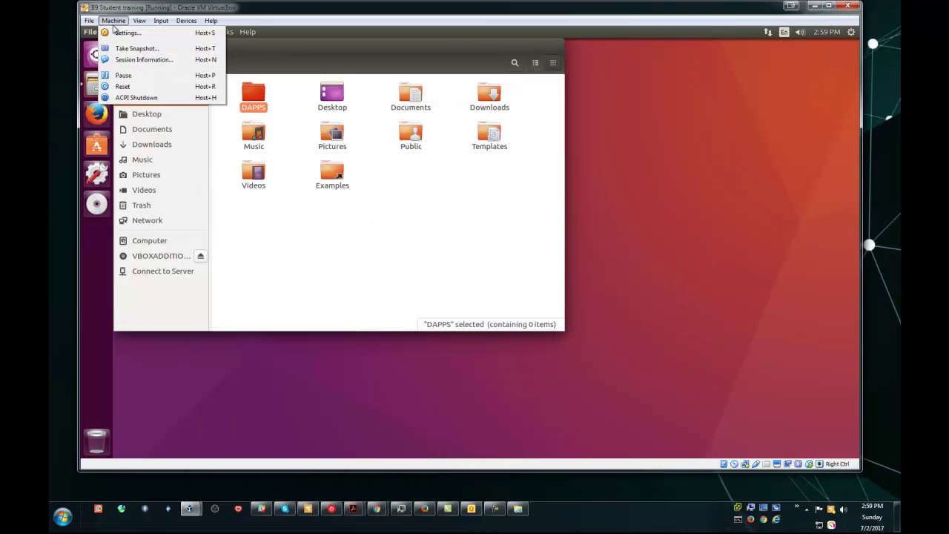
left_click(124, 33)
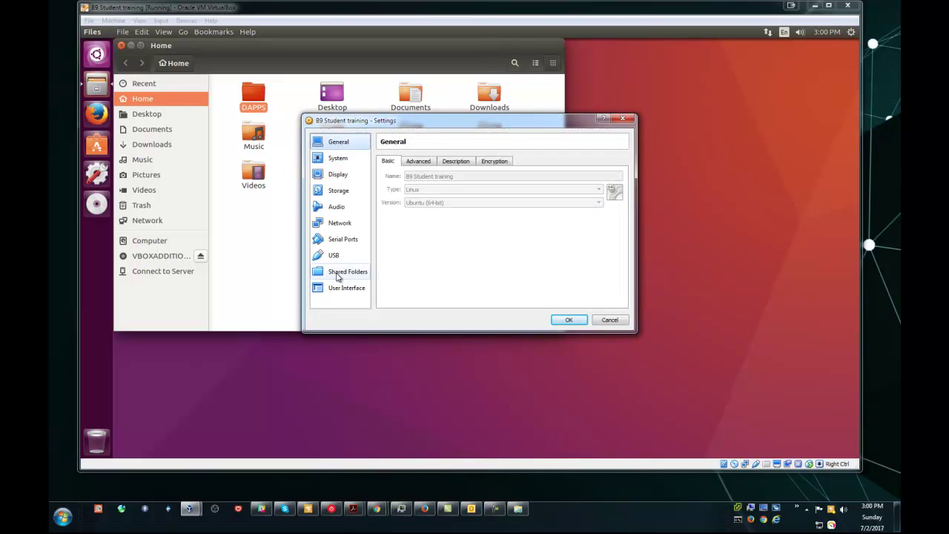
left_click(338, 274)
left_click(401, 182)
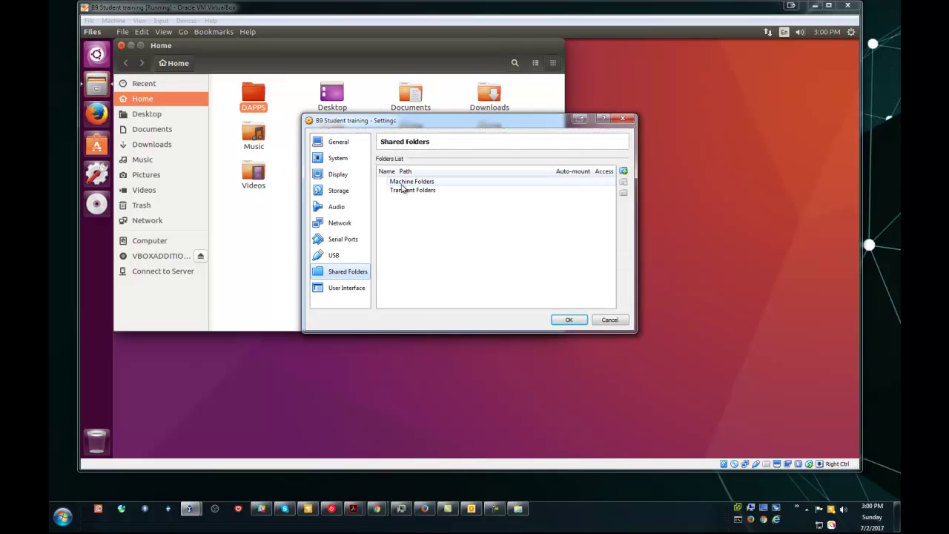
left_click(623, 172)
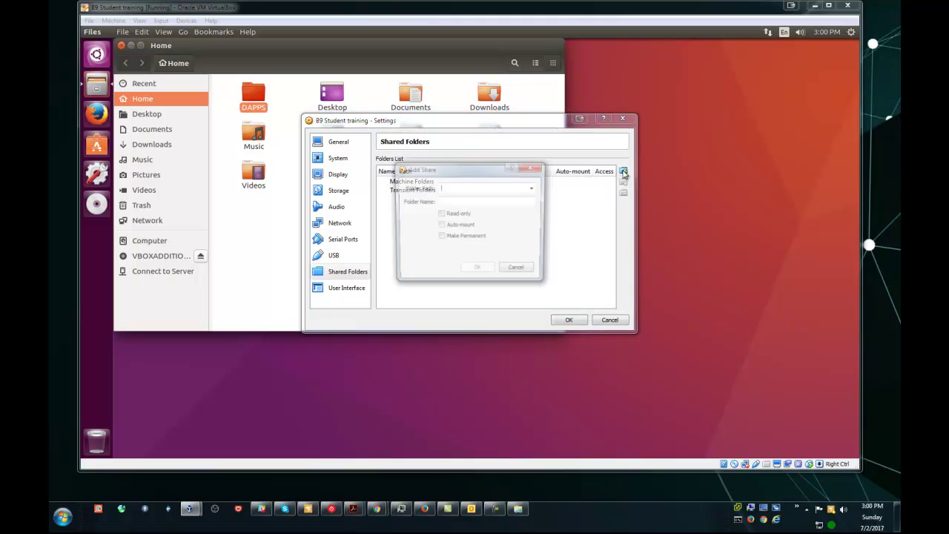
left_click(534, 189)
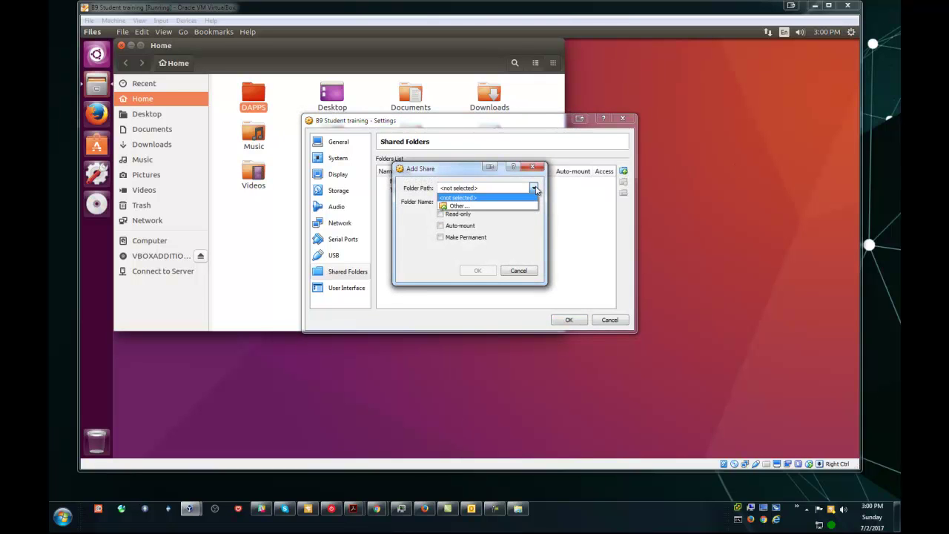
left_click(459, 205)
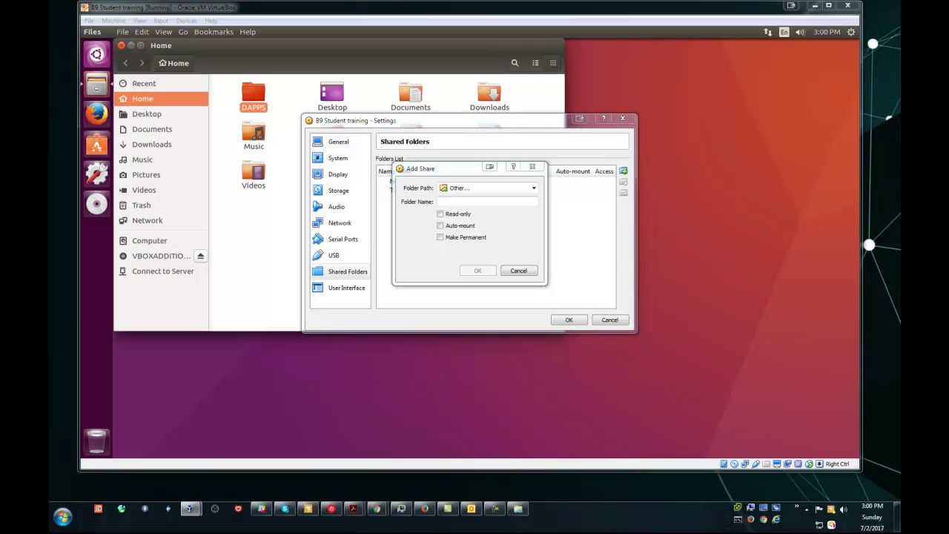
key("Return")
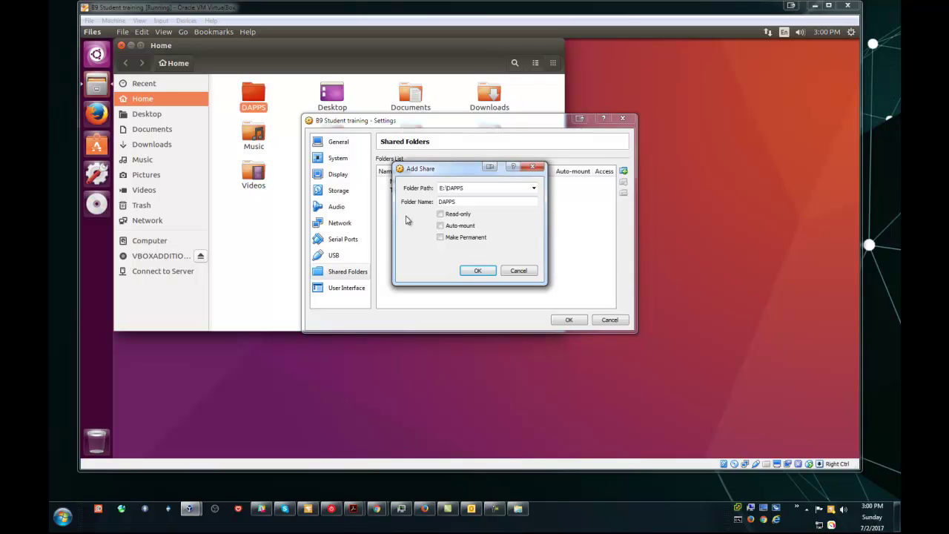
Step: Enable Make Permanent and Auto-mount for the DAPPS share, add it and save the virtual machine's settings
left_click(440, 238)
left_click(440, 226)
left_click(477, 271)
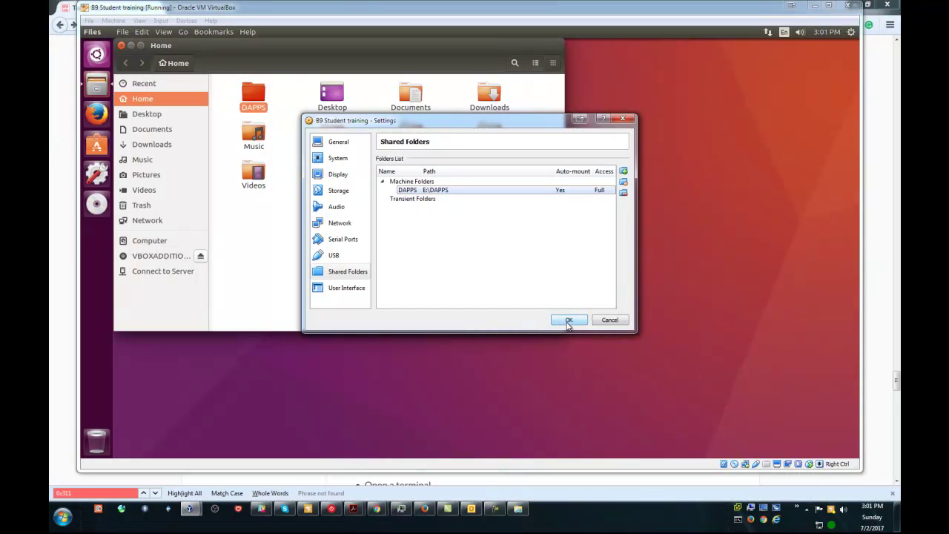
left_click(568, 321)
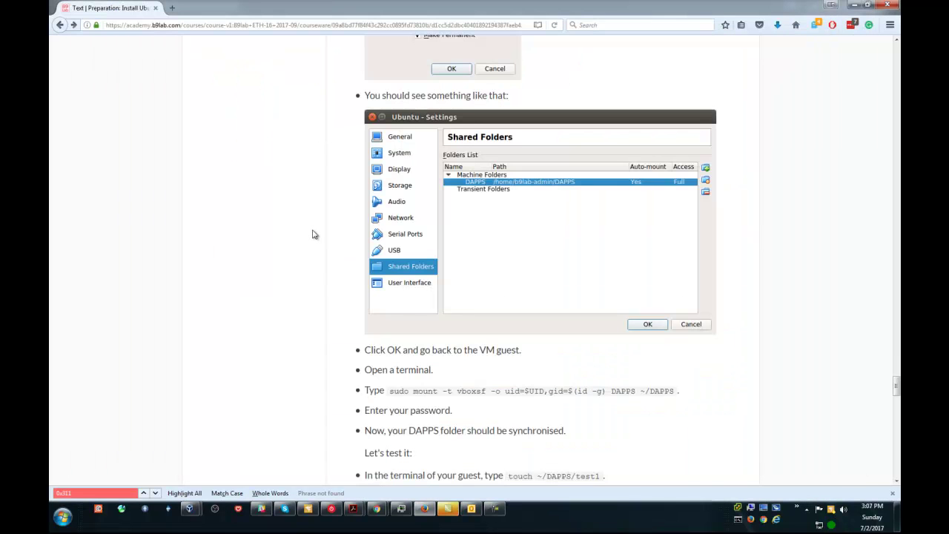
Step: Find the course's sudo mount command for DAPPS in the host's Firefox, highlight it and return to the Ubuntu guest
scroll(313, 235, "down", 2)
scroll(313, 234, "down", 3)
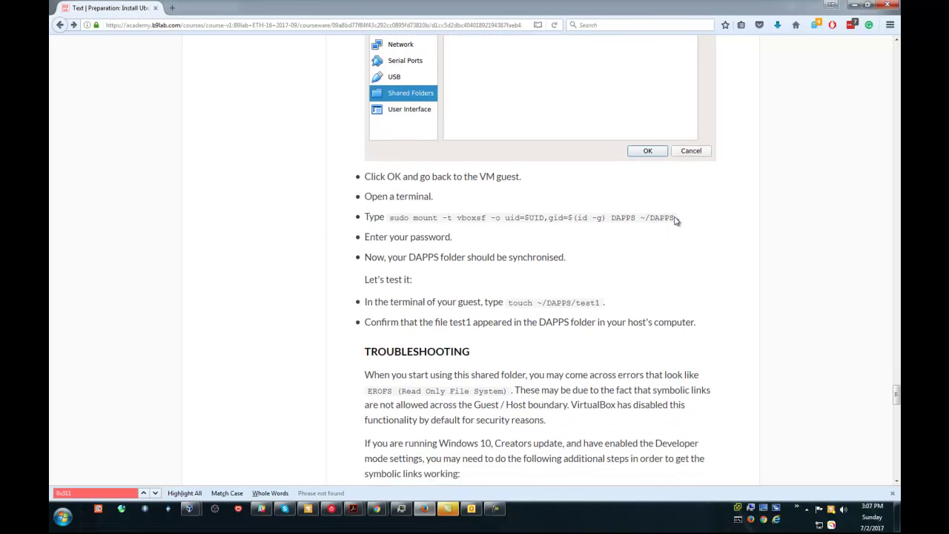
left_click_drag(390, 217, 675, 218)
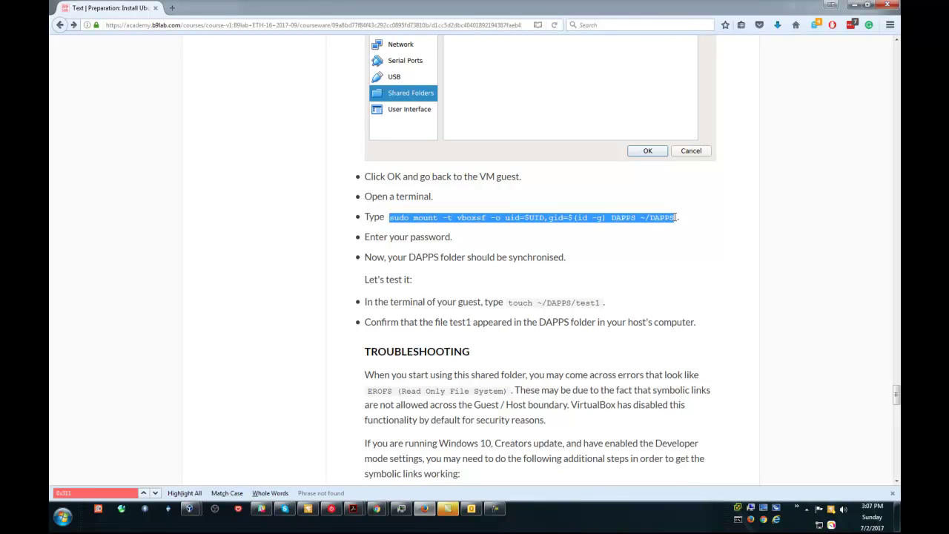
left_click(854, 6)
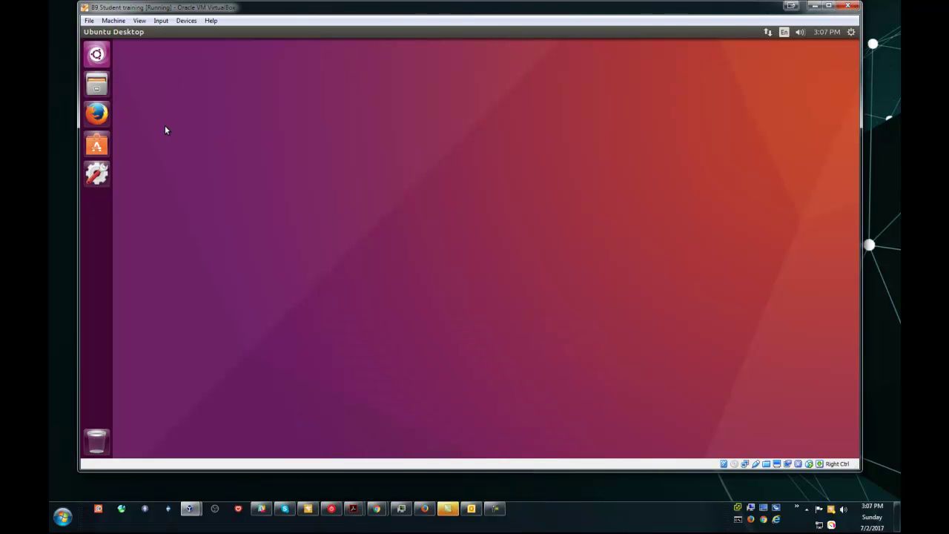
Step: Open Terminal in the Ubuntu guest and lock it to the Launcher
left_click(96, 54)
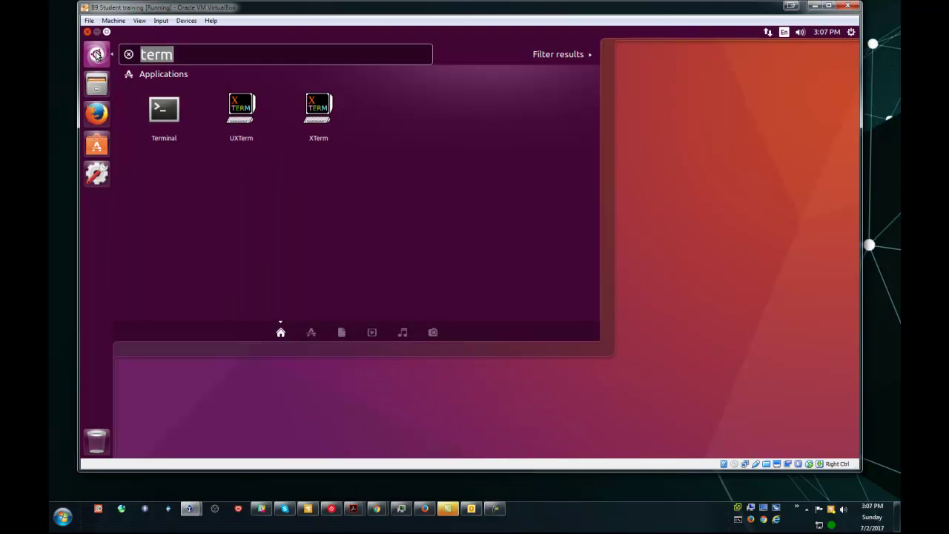
left_click(164, 110)
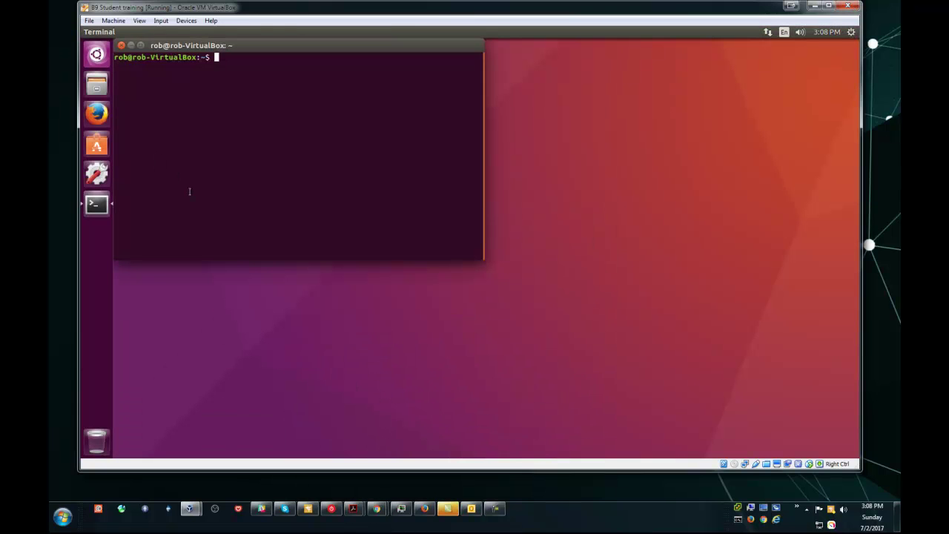
right_click(97, 209)
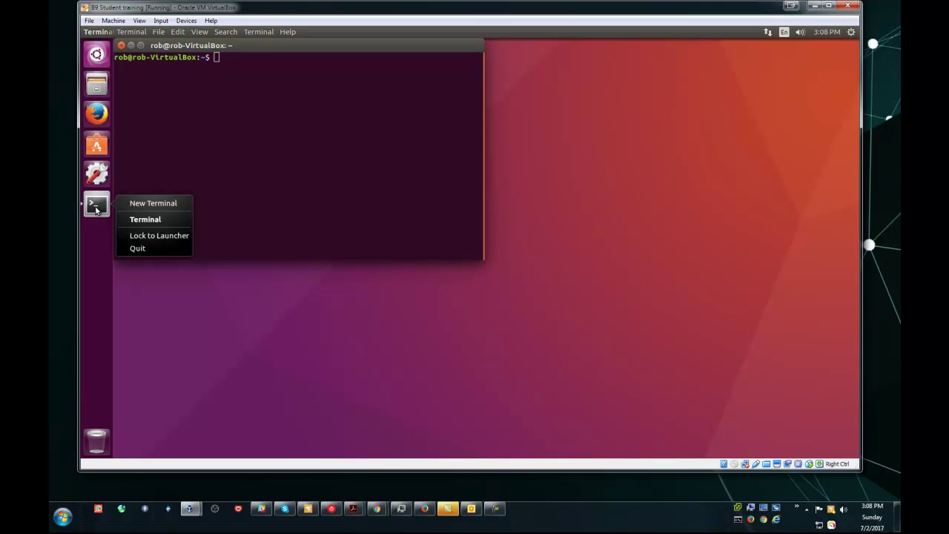
left_click(149, 234)
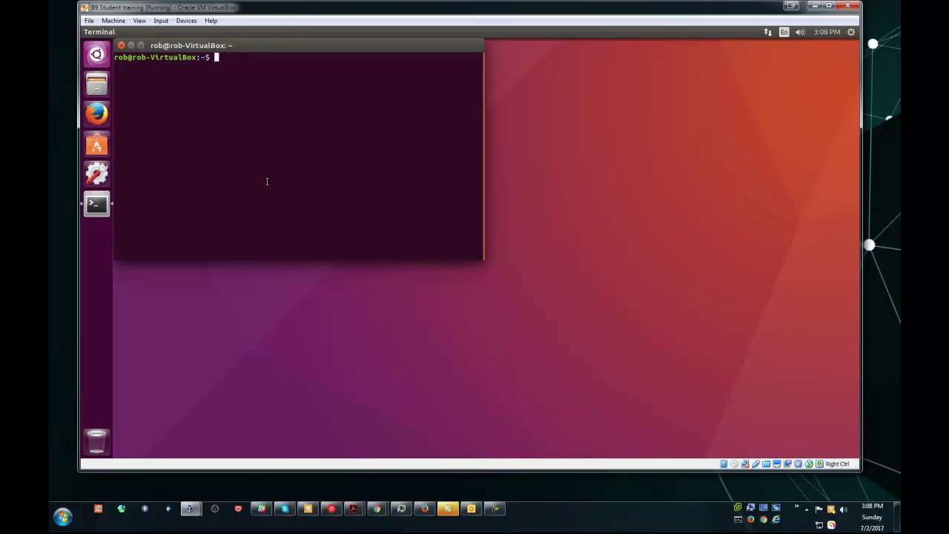
Step: Recall and run sudo mount -t vboxsf -o uid=$UID,gid=$(id -g) DAPPS ~/DAPPS, entering the sudo password
key("Up")
key("Up")
key("Up")
key("Up")
key("Up")
key("Up")
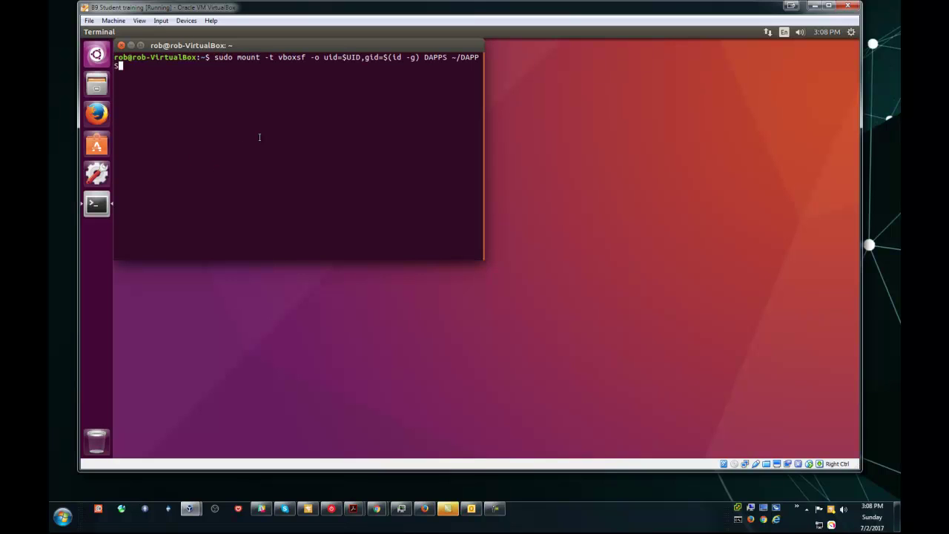
key("Return")
key("Return")
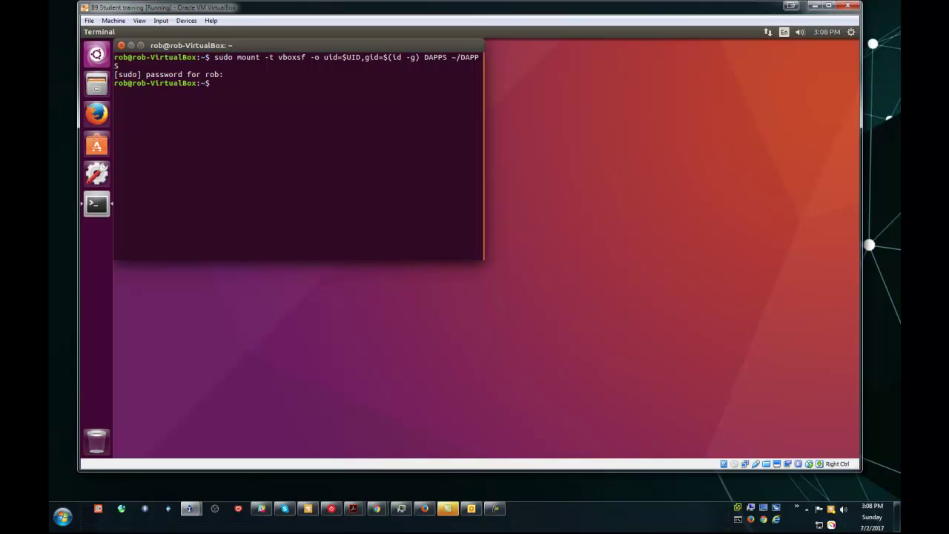
Step: Change to the guest's DAPPS directory and create an empty file there with touch test1
type("cd DA")
key("Tab")
key("Return")
type("touch")
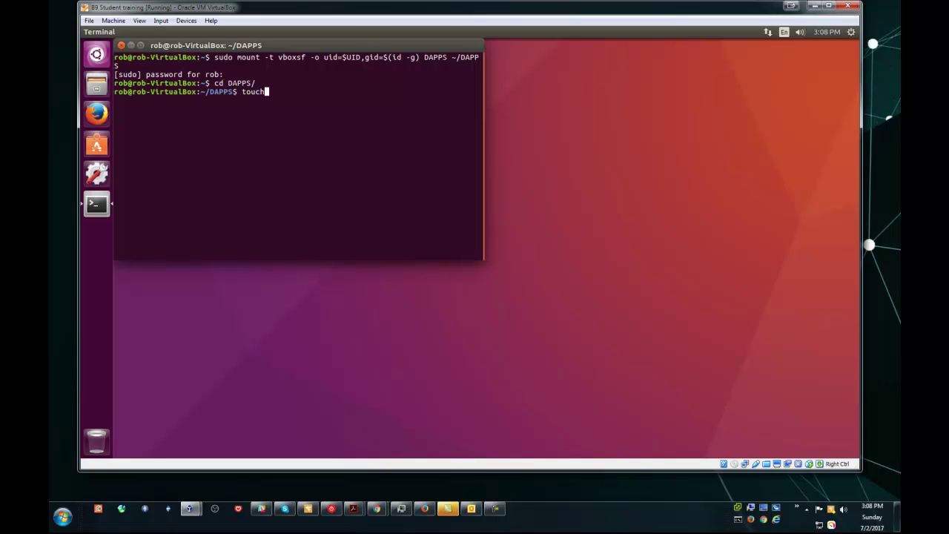
type(" test1")
key("Return")
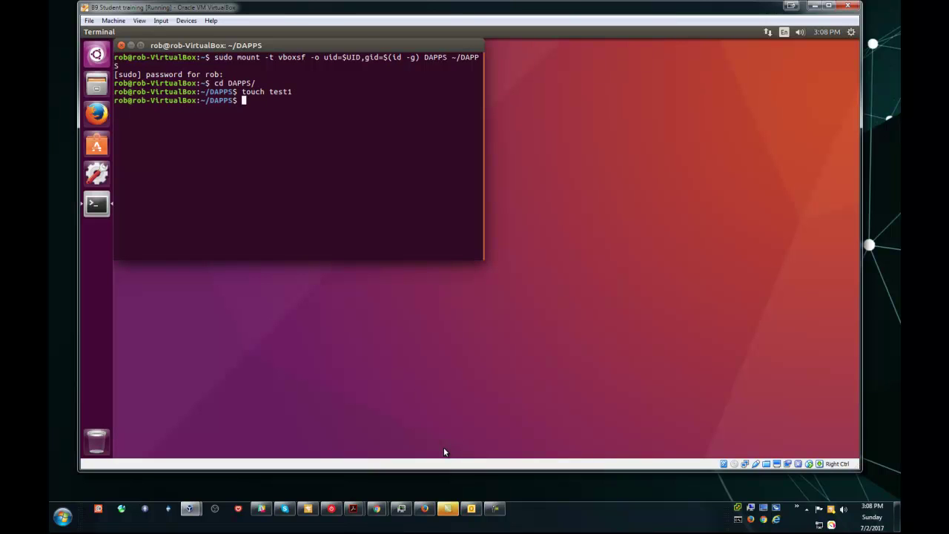
Step: Switch to Windows Explorer on the host and check the E:\DAPPS folder for the test1 file
left_click(752, 509)
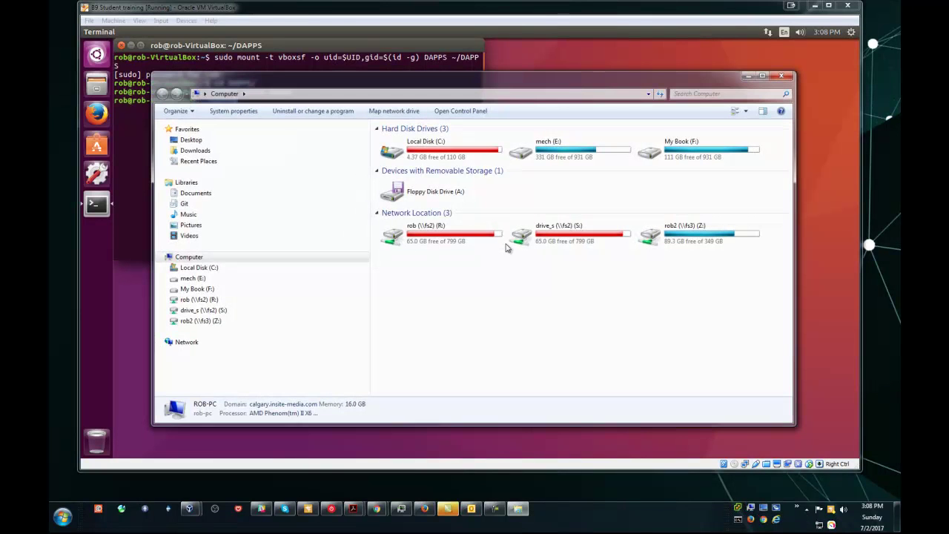
left_click(191, 279)
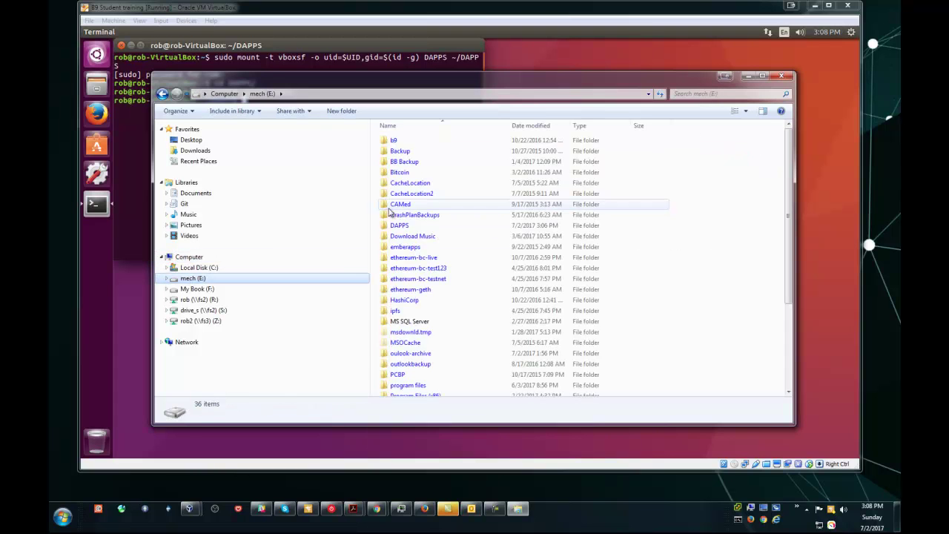
double_click(387, 228)
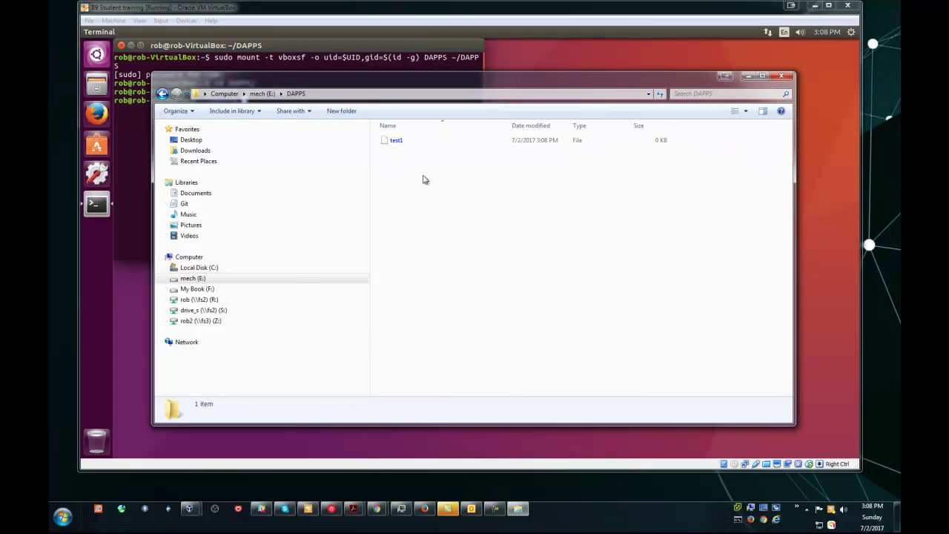
left_click(384, 141)
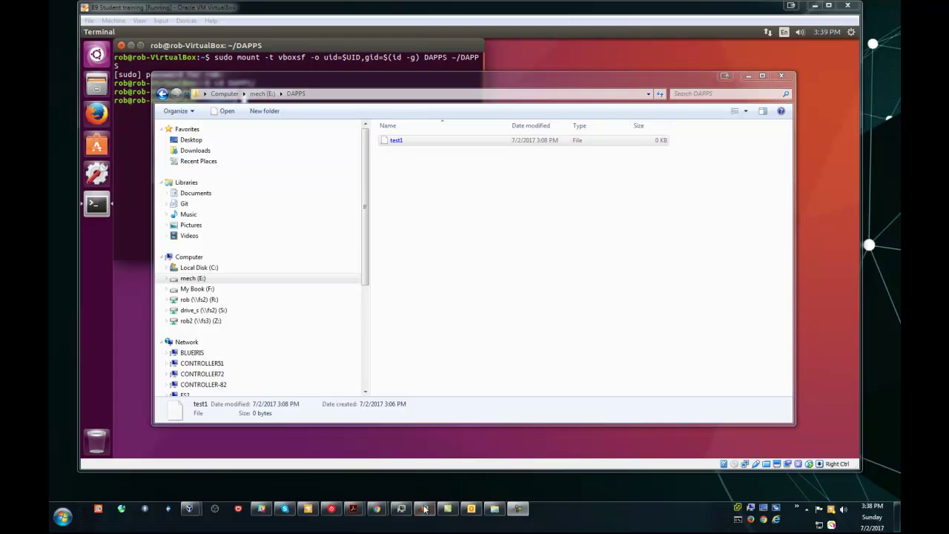
Step: Consult the course guide in Firefox and open the VM's network settings with Adapter 1's advanced options expanded
left_click(424, 509)
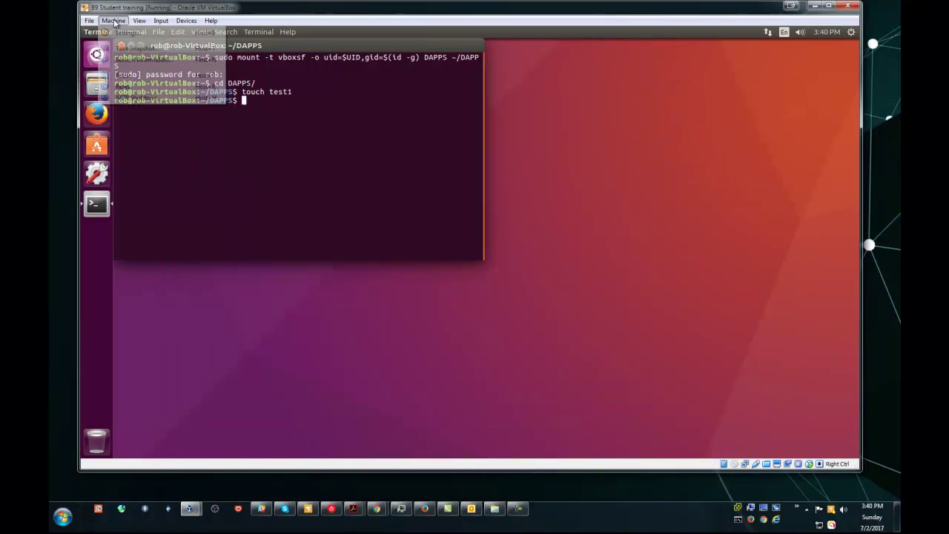
left_click(113, 20)
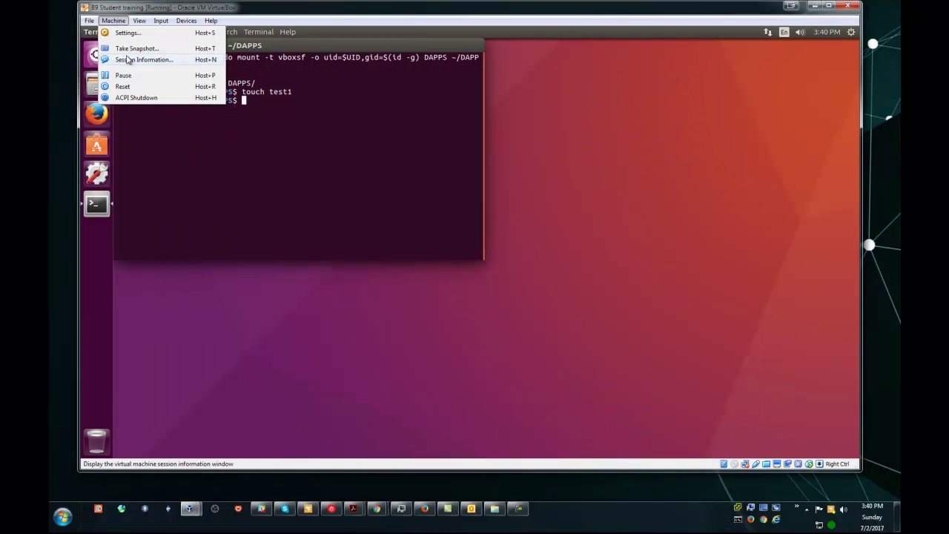
left_click(125, 33)
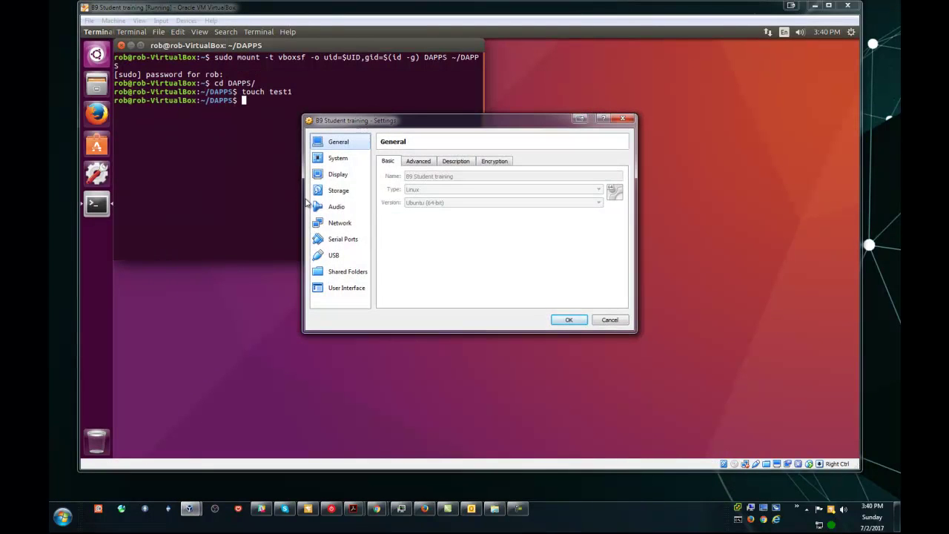
left_click(333, 225)
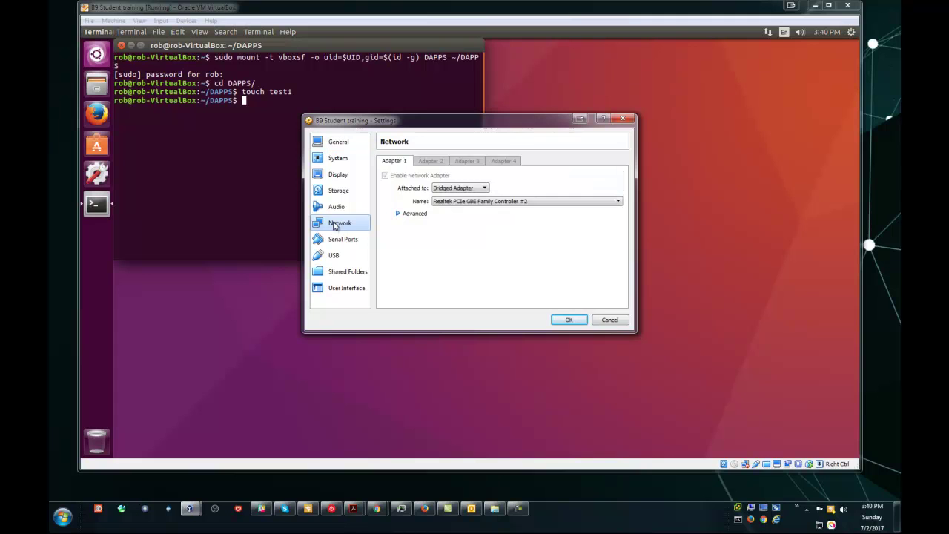
left_click(398, 213)
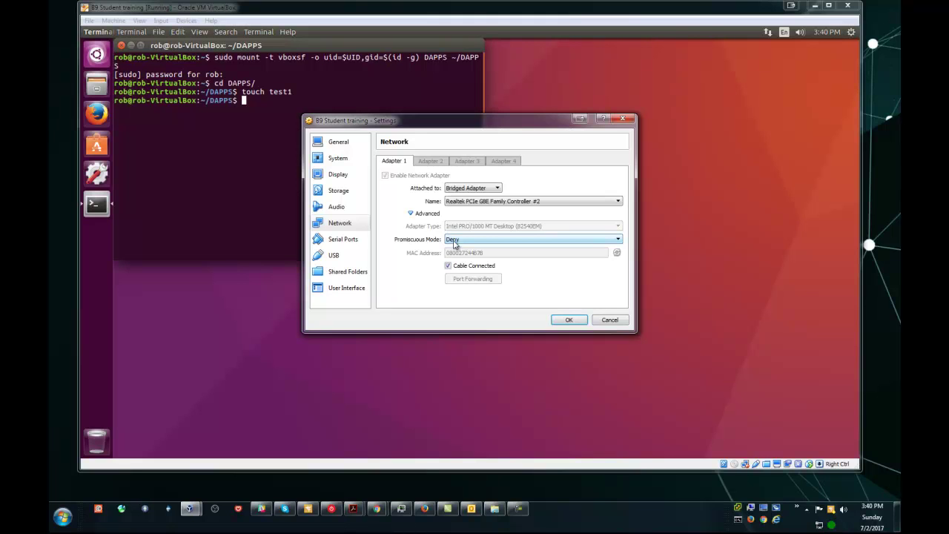
left_click(455, 244)
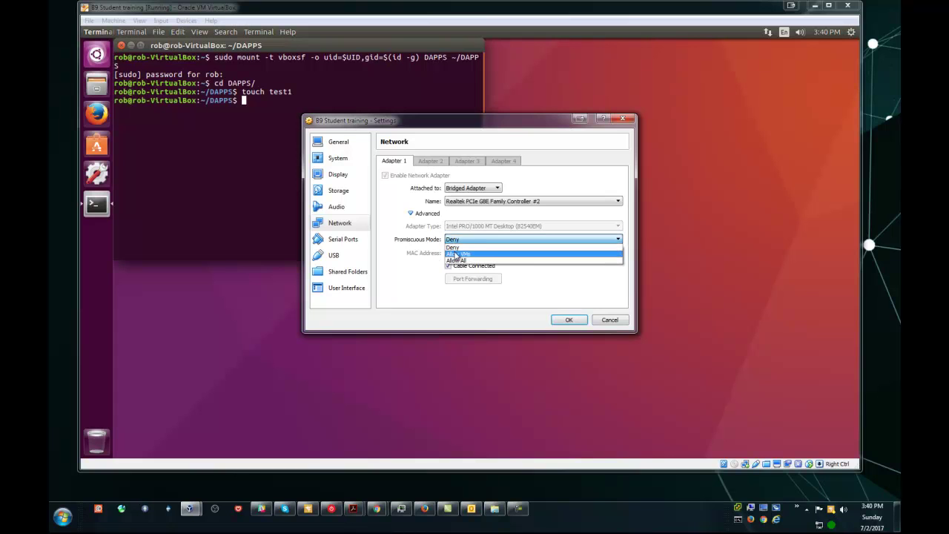
left_click(455, 261)
left_click(454, 245)
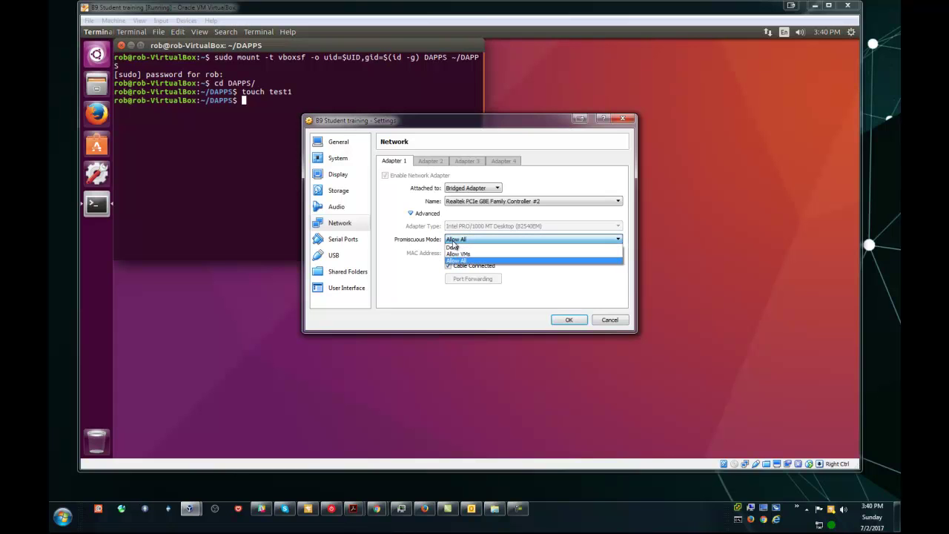
left_click(450, 248)
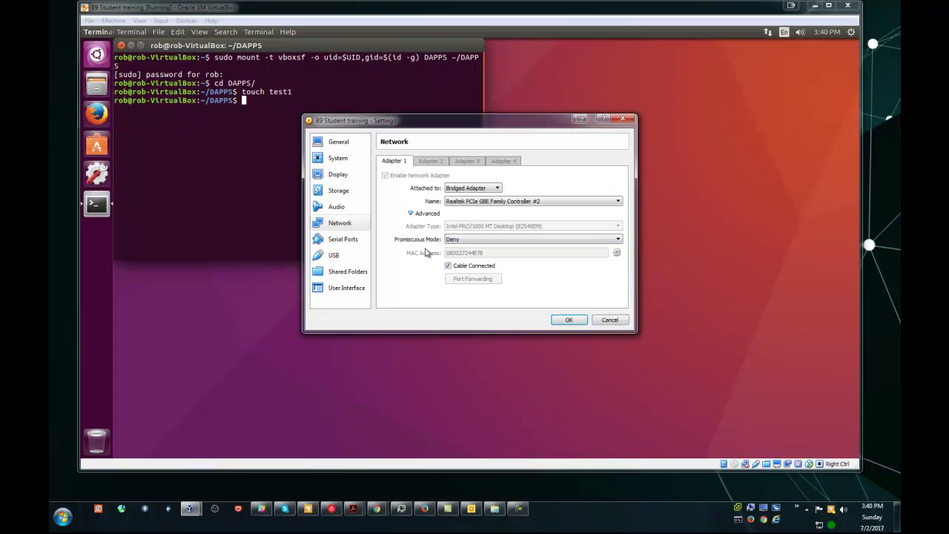
Step: Attach Adapter 1 to NAT and open its port forwarding rules
left_click(484, 191)
left_click(463, 205)
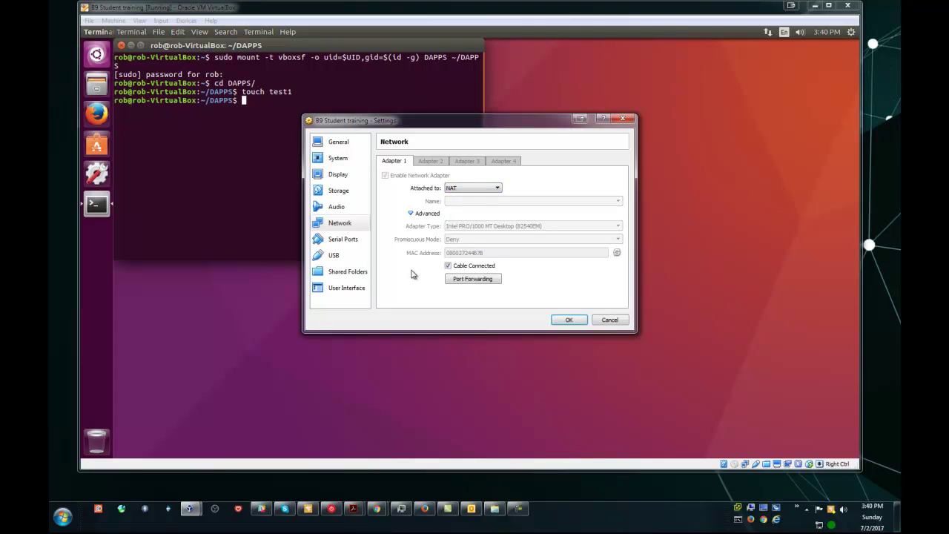
left_click(462, 280)
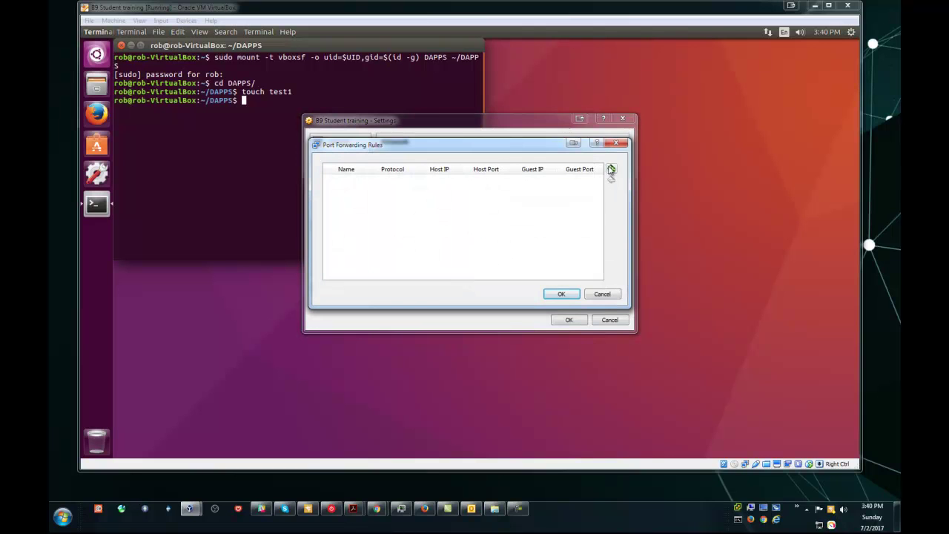
Step: Add a TCP port forwarding rule named Geth with host port 8545
left_click(611, 169)
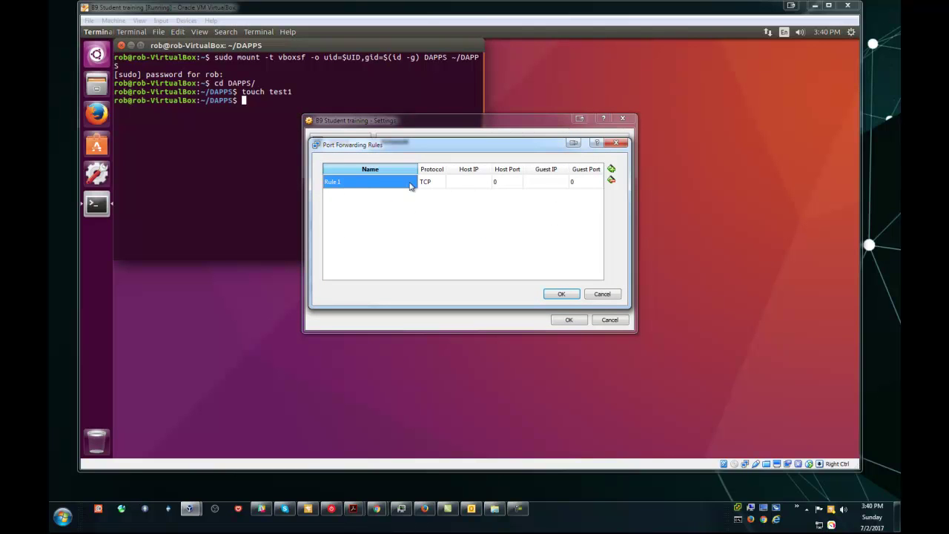
double_click(402, 183)
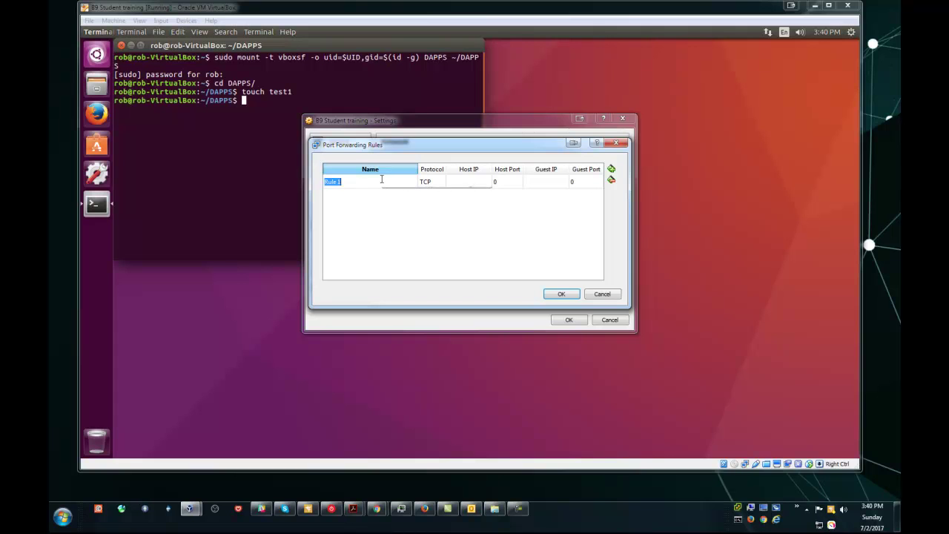
type("Geth")
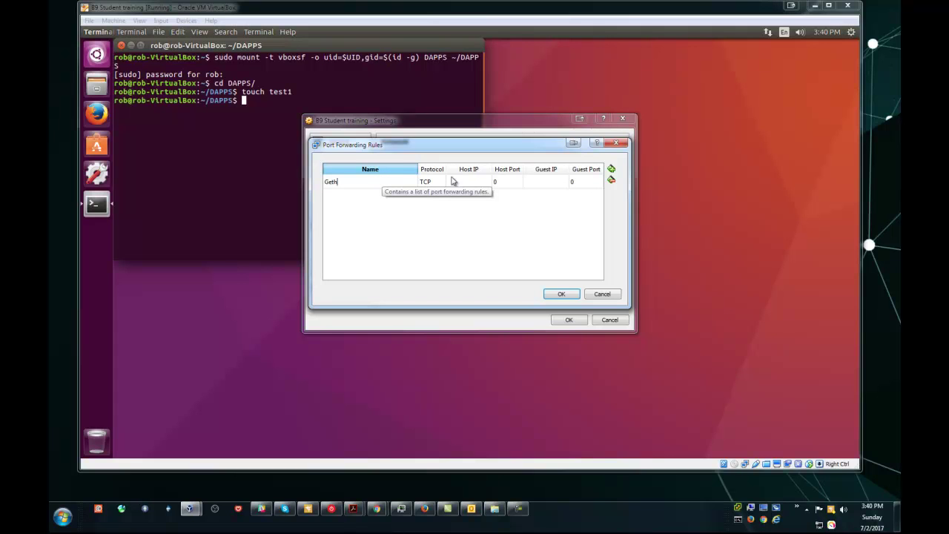
key("Return")
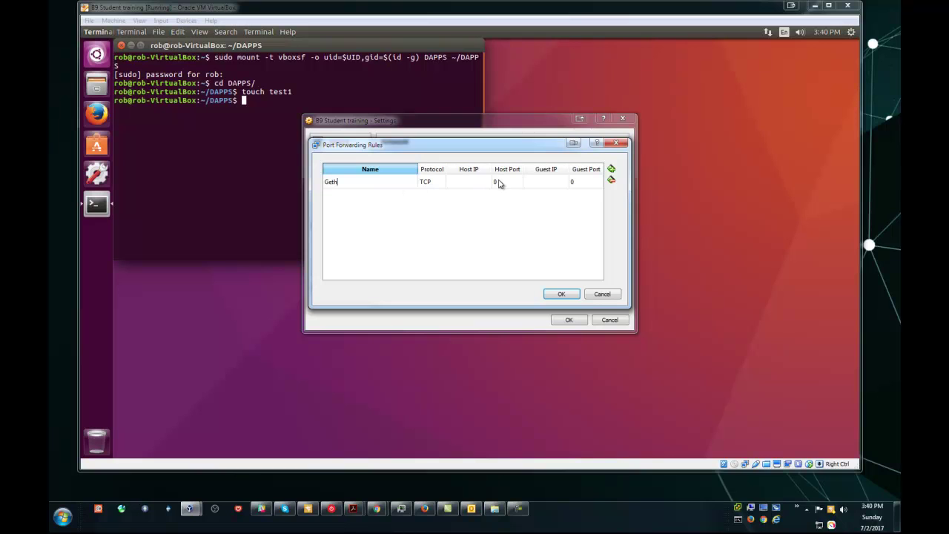
double_click(498, 182)
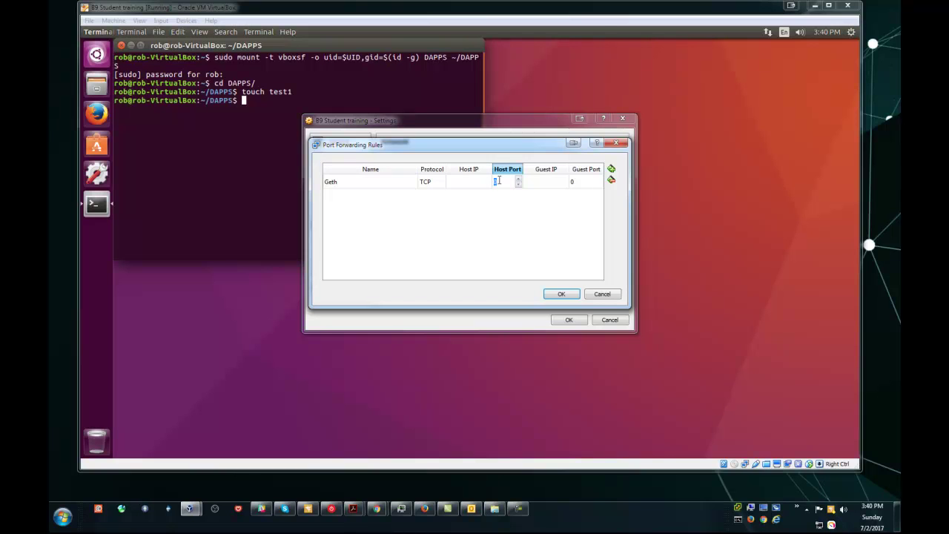
type("8545")
key("BackSpace")
key("BackSpace")
Step: Check the port forwarding example in the course guide and set the Geth rule's guest port to 8545
left_click(425, 508)
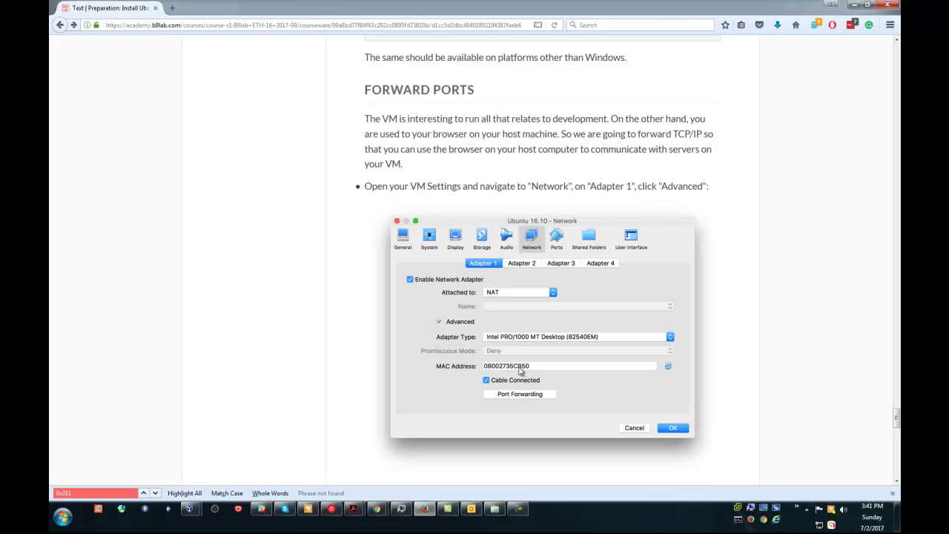
scroll(452, 374, "down", 4)
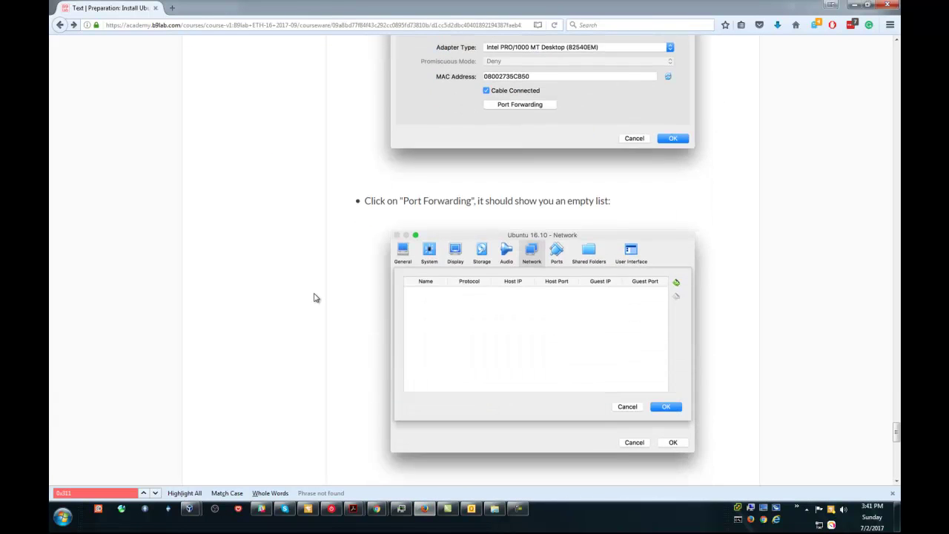
scroll(314, 298, "down", 5)
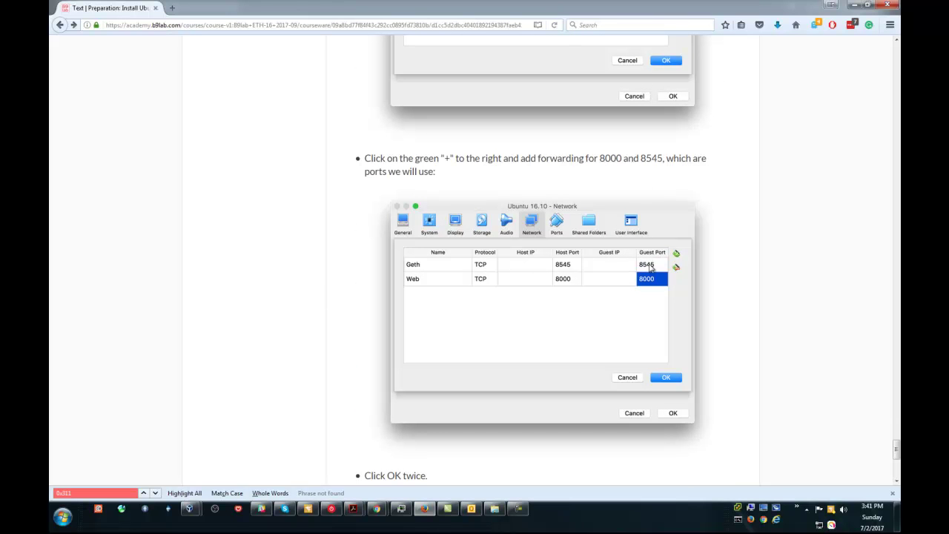
left_click(855, 6)
double_click(576, 182)
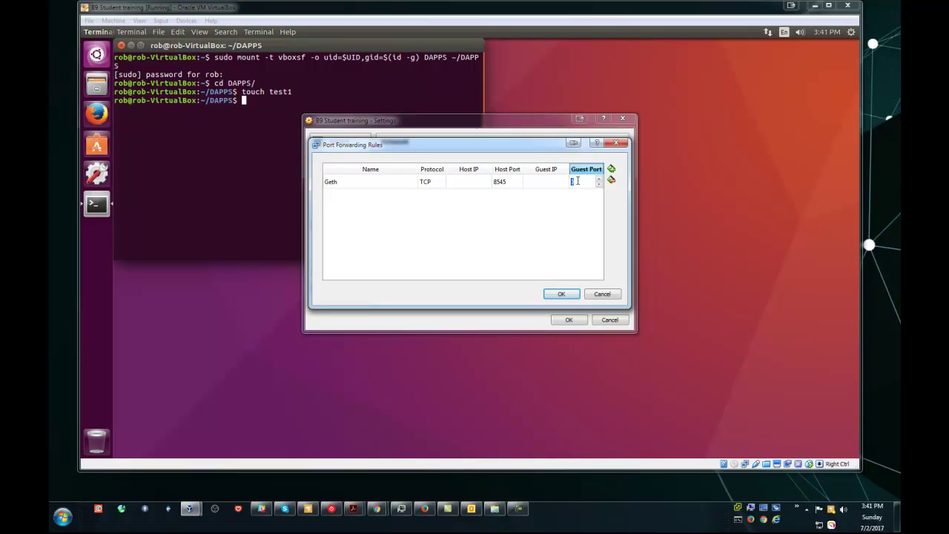
type("8545")
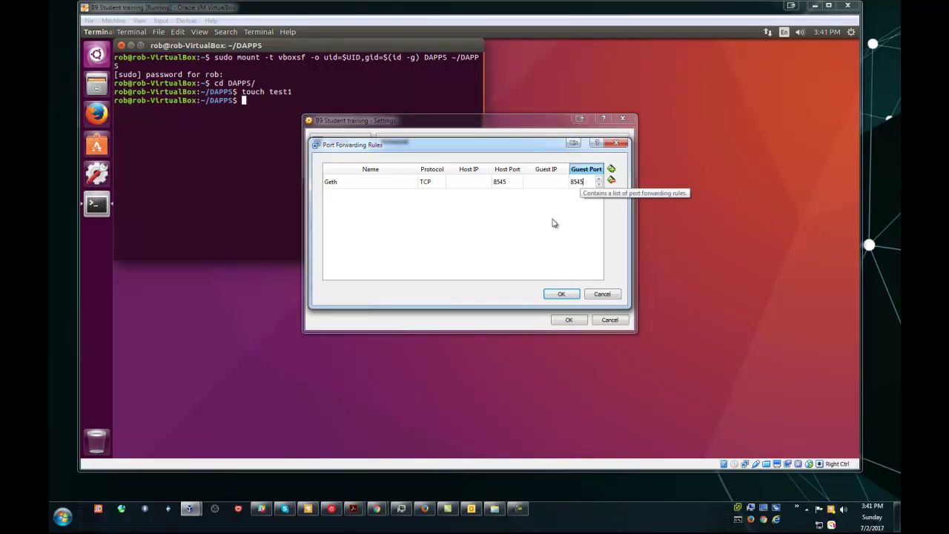
left_click(542, 257)
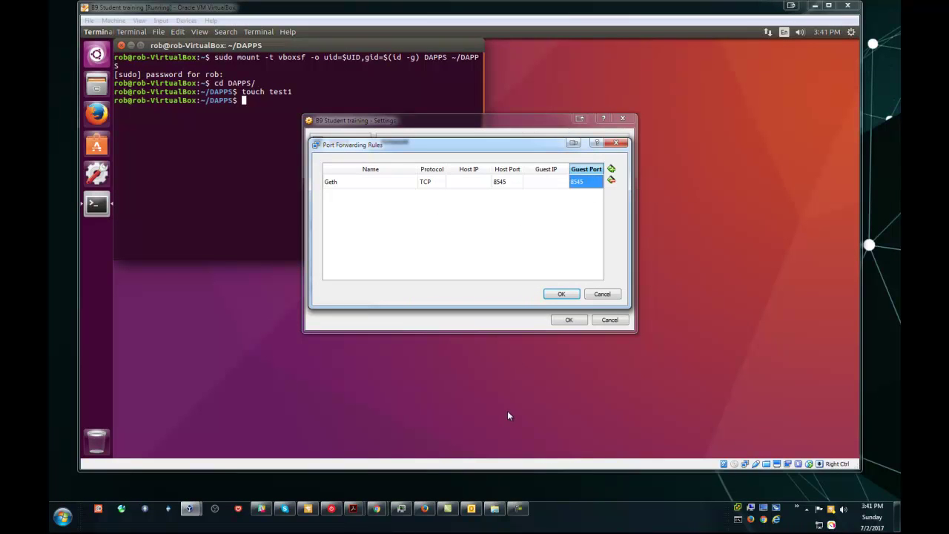
Step: Add a second TCP rule named Web with host port 8000 and guest port 8000, and save the network settings
left_click(424, 507)
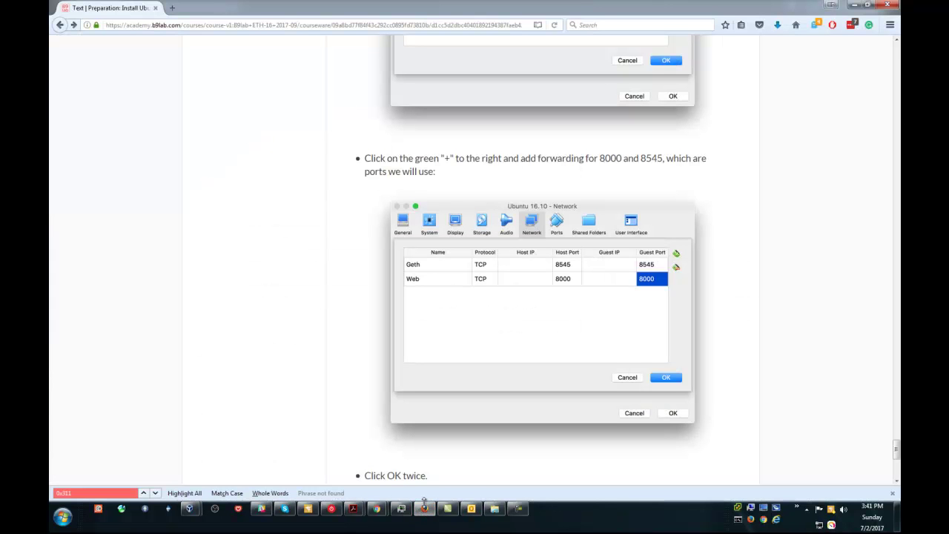
left_click(853, 5)
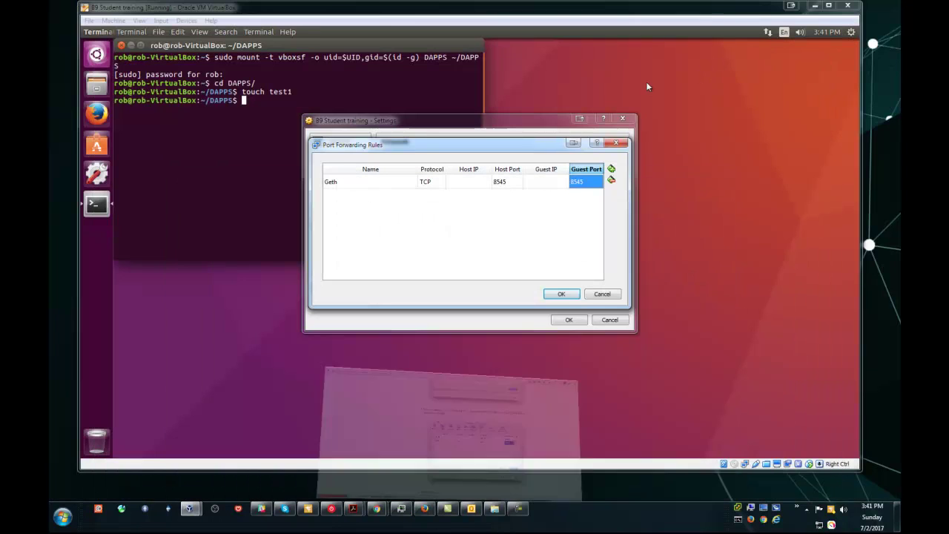
left_click(612, 169)
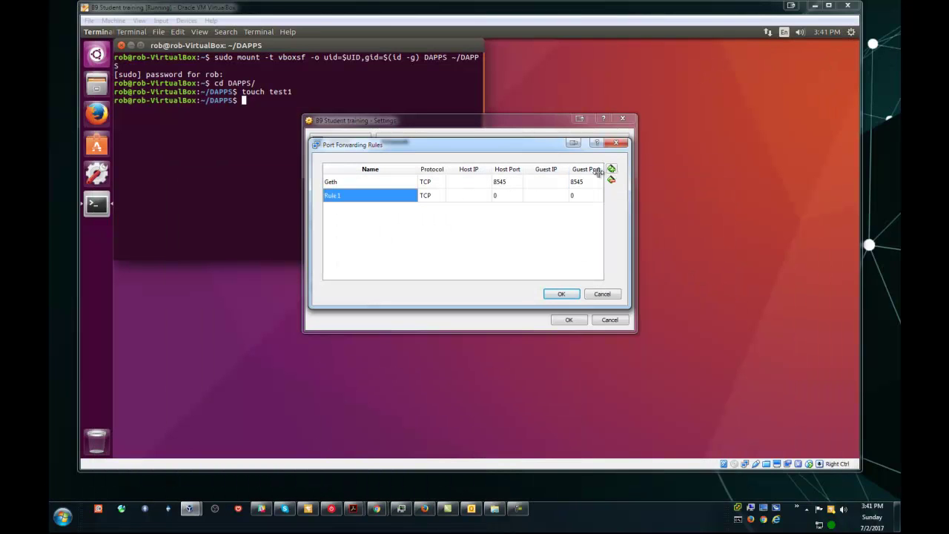
double_click(347, 195)
type("Web")
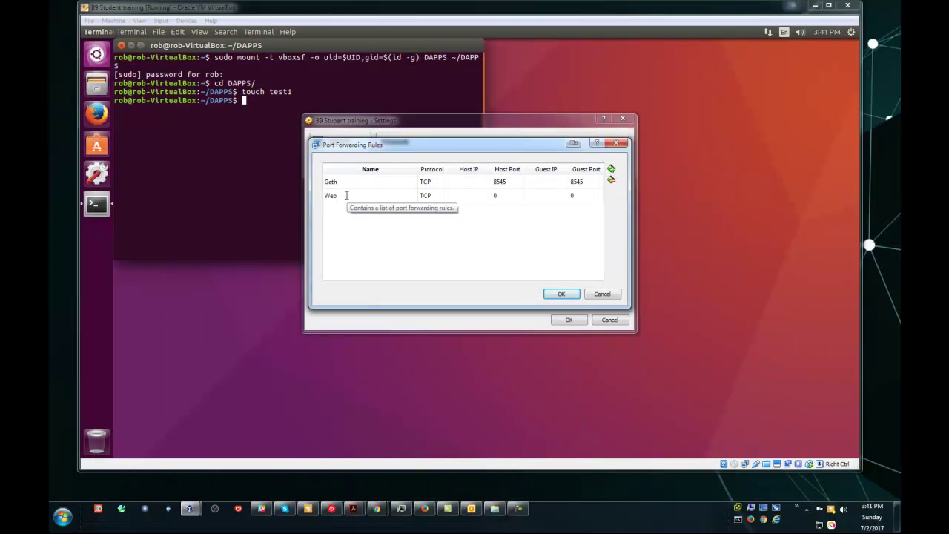
double_click(496, 197)
type("8000")
double_click(573, 195)
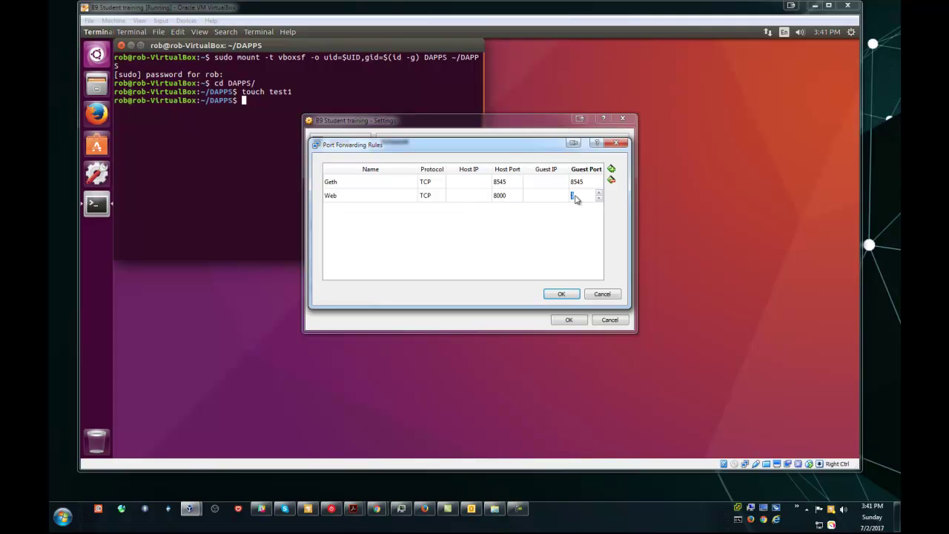
type("8000")
left_click(560, 295)
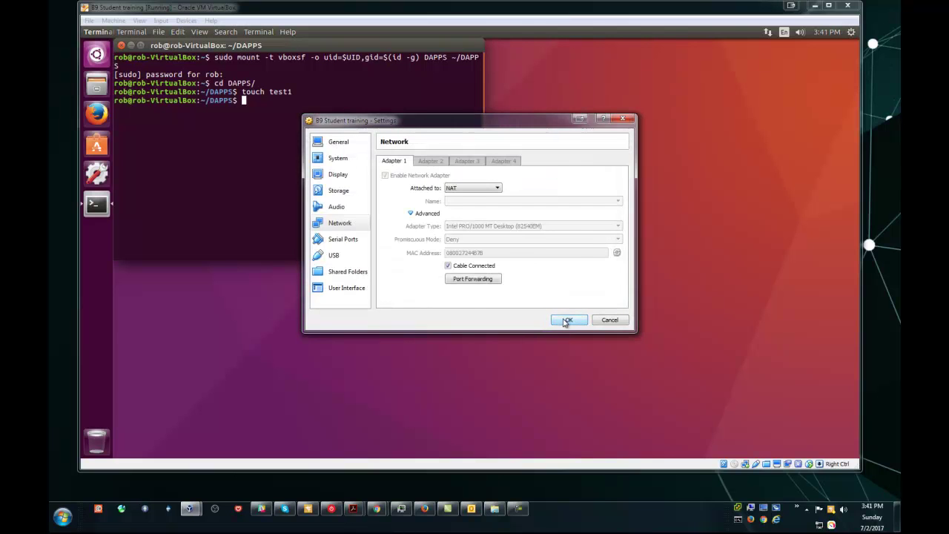
left_click(565, 321)
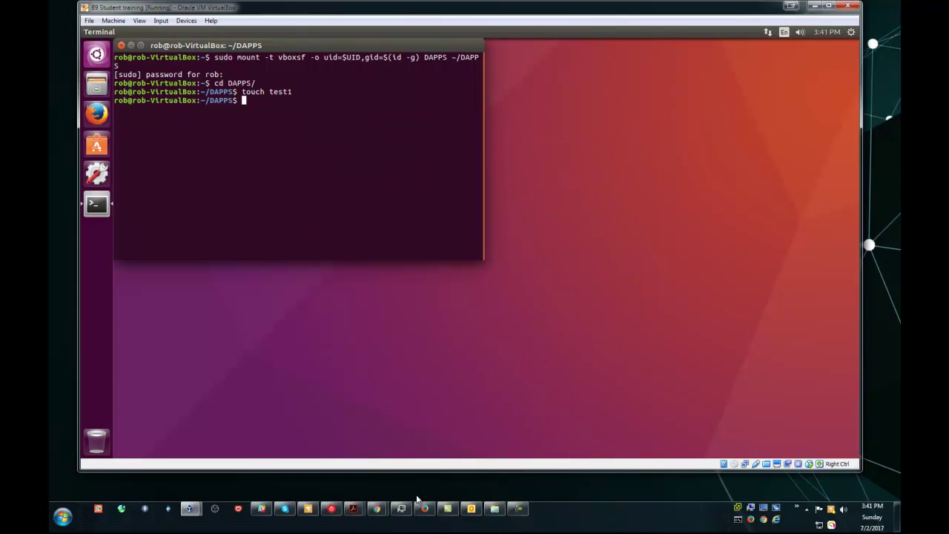
Step: Find the port forwarding test instructions in the Firefox course guide and select the netcat 0.0.0.0 -l 8000 command
left_click(424, 508)
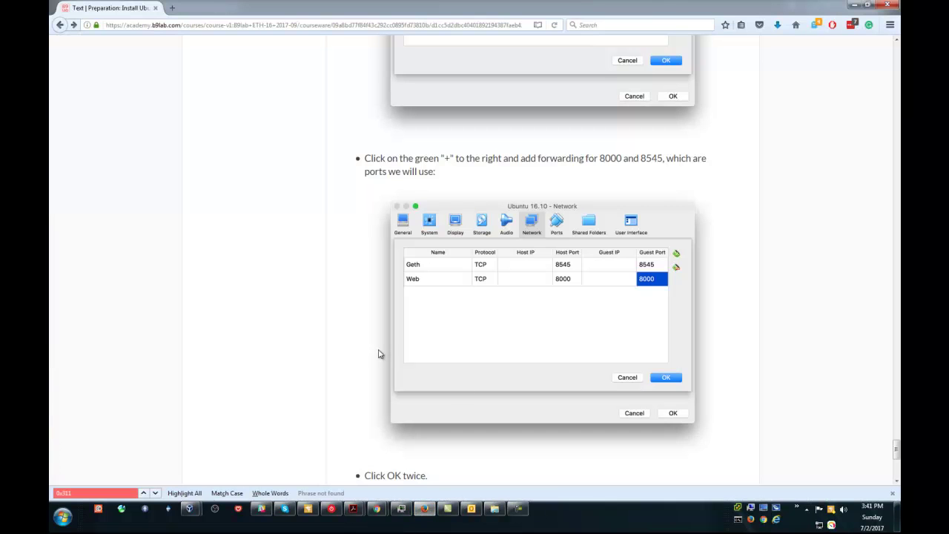
scroll(282, 301, "down", 5)
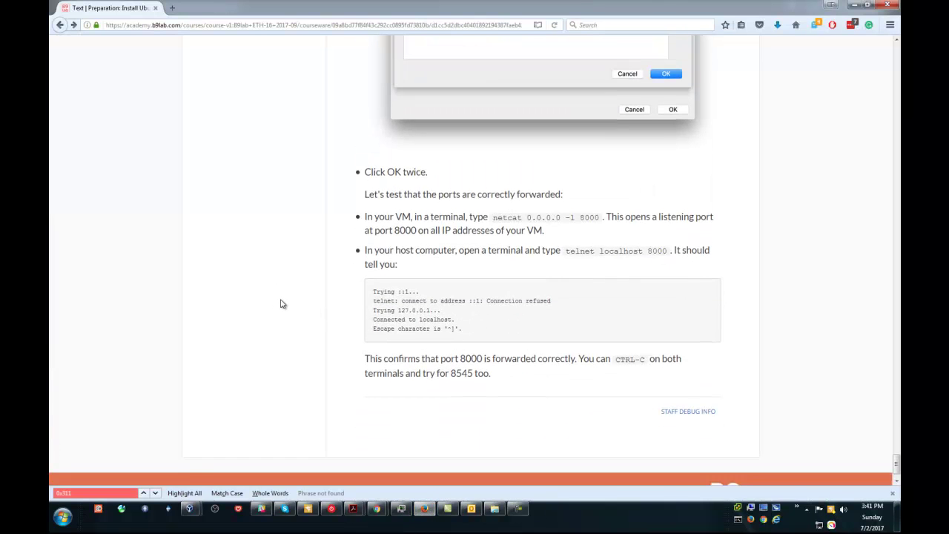
left_click_drag(600, 175, 493, 178)
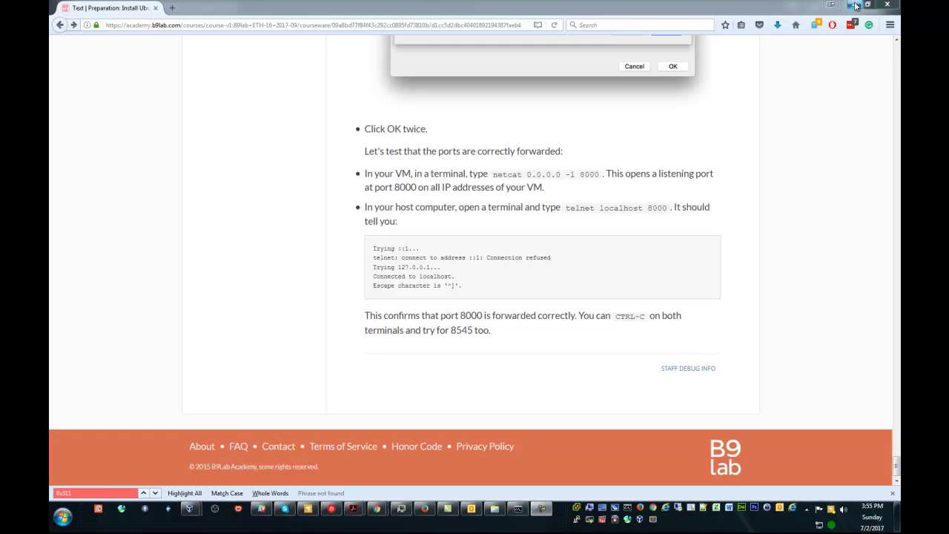
Step: Return to the Ubuntu guest's terminal and run netcat 0.0.0.0 -l 8000 from the command history
left_click(853, 5)
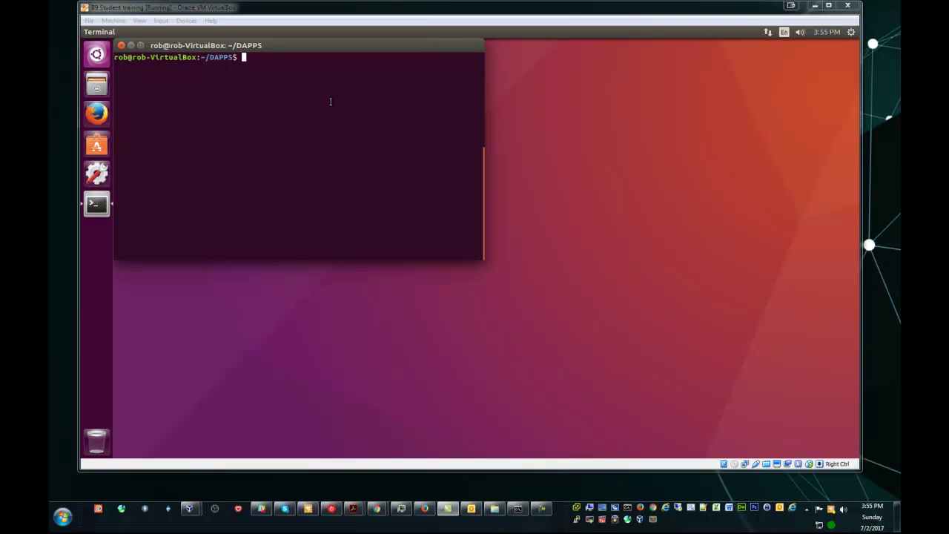
left_click(333, 72)
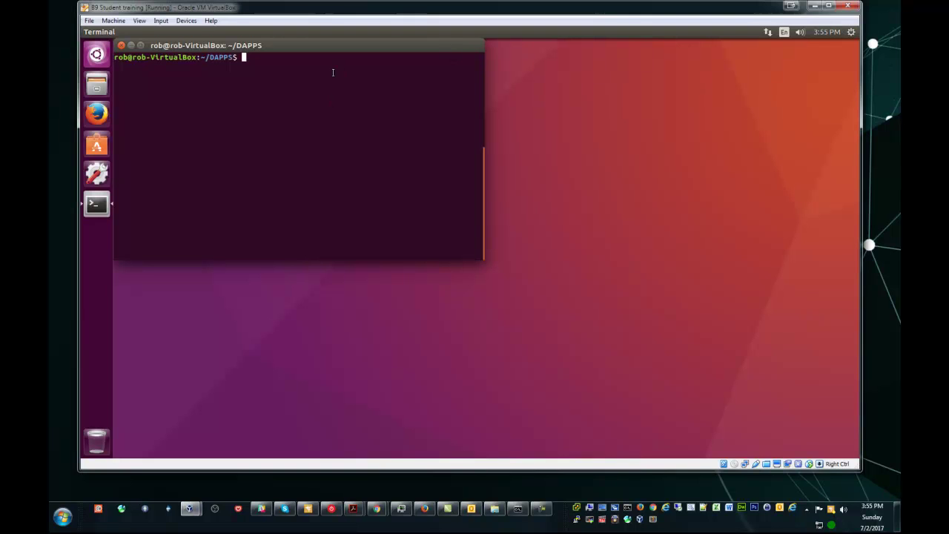
key("Up")
key("Up")
key("Return")
Step: Switch to the Windows host's Command Prompt, check the output of telnet localhost 8000, and minimize the window
left_click(519, 511)
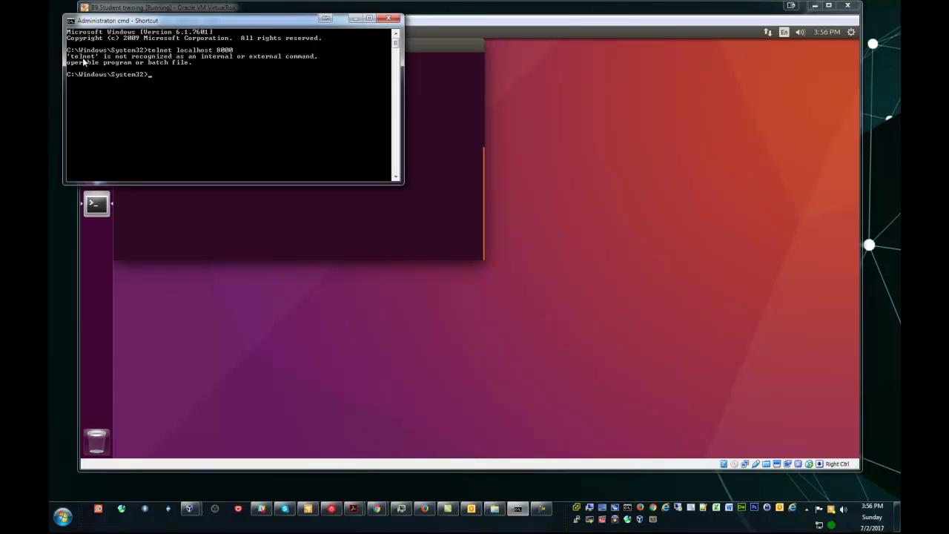
left_click(355, 18)
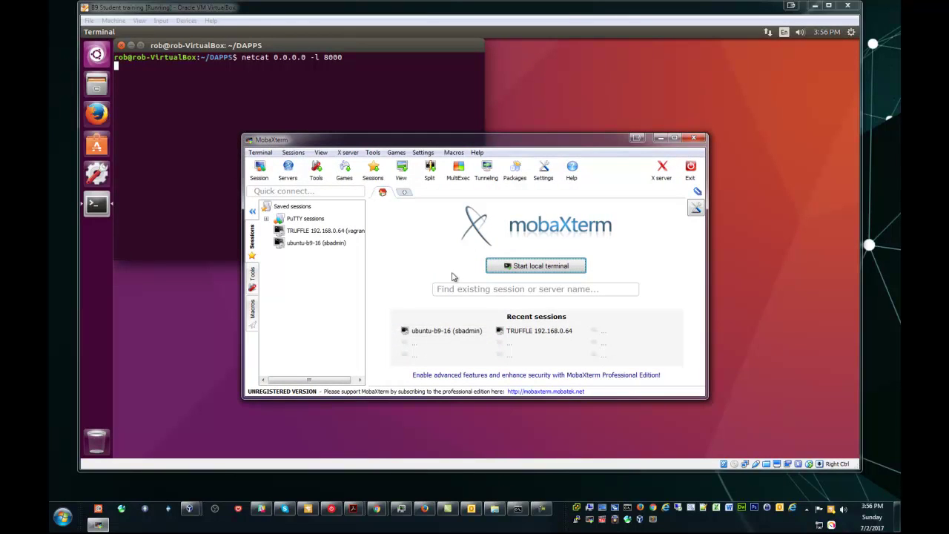
Step: Start a local MobaXterm terminal, connect with telnet localhost 8000, and send the message "what's going on?"
left_click(517, 269)
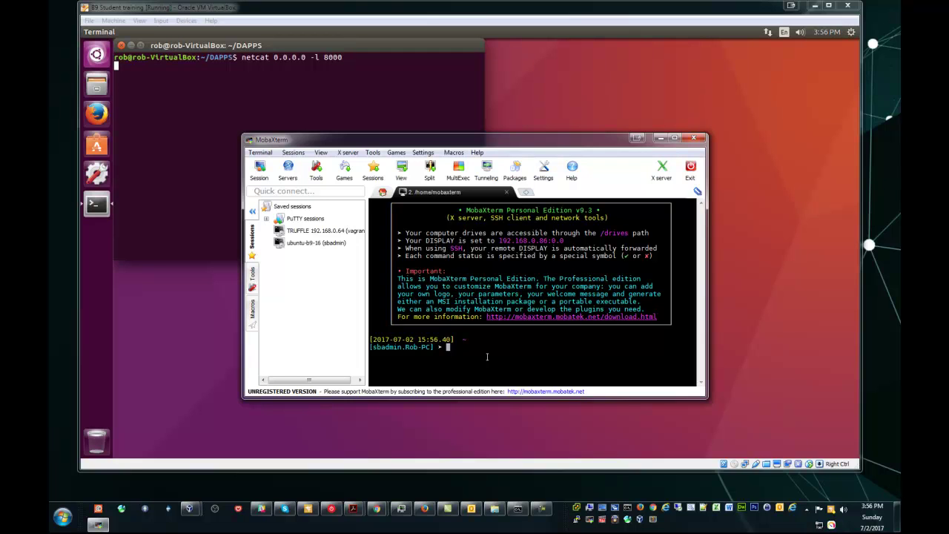
type("telnet localhost 8000")
key("Return")
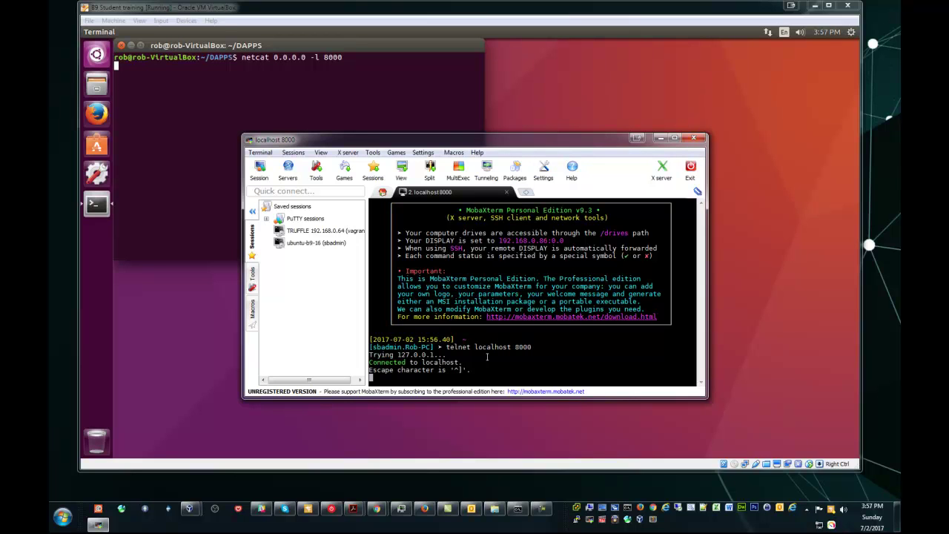
type("what's going on?")
key("Return")
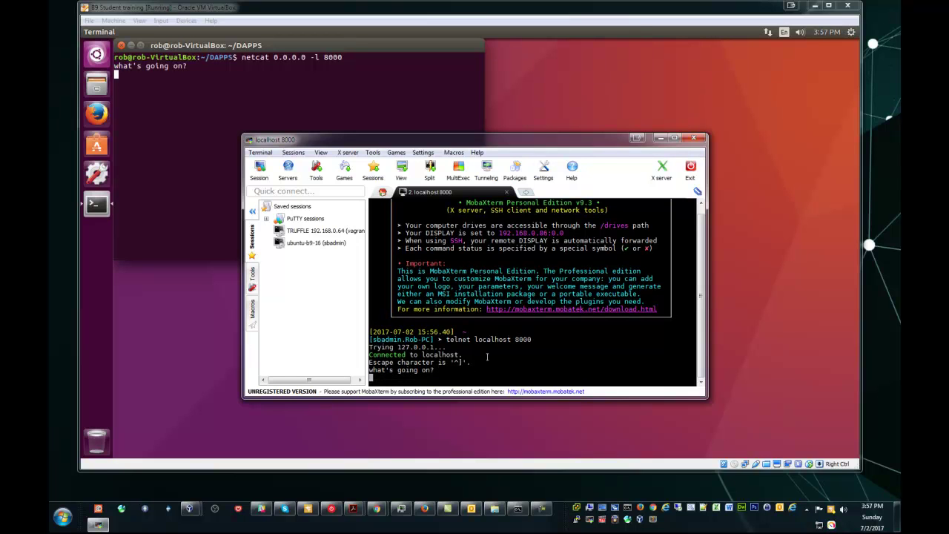
Step: Escape to the telnet prompt in MobaXterm and quit the port 8000 connection
left_click(201, 67)
key("ctrl+bracketright")
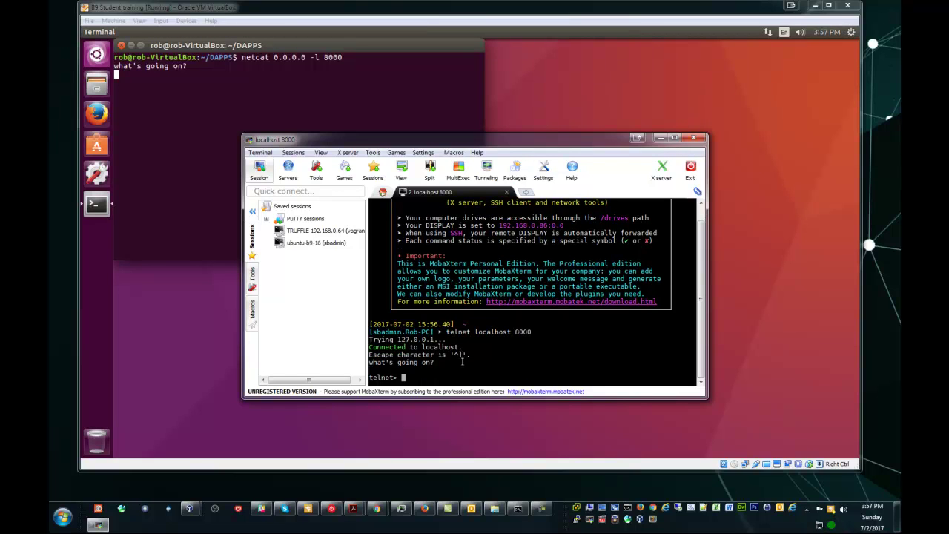
type("quit")
key("Return")
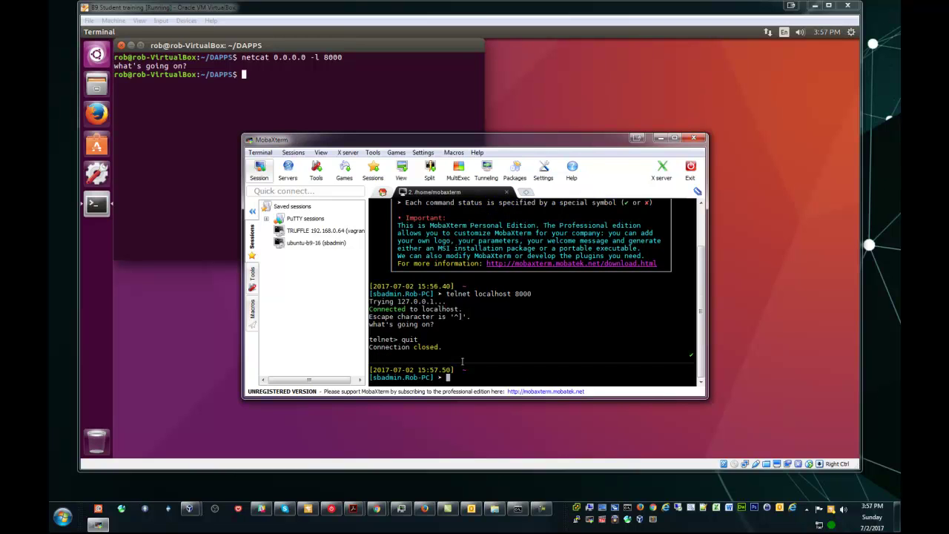
Step: Switch to the Ubuntu guest's terminal and recall the netcat command, changing its port to run netcat 0.0.0.0 -l 8545
left_click(257, 75)
key("Up")
key("BackSpace")
key("BackSpace")
key("BackSpace")
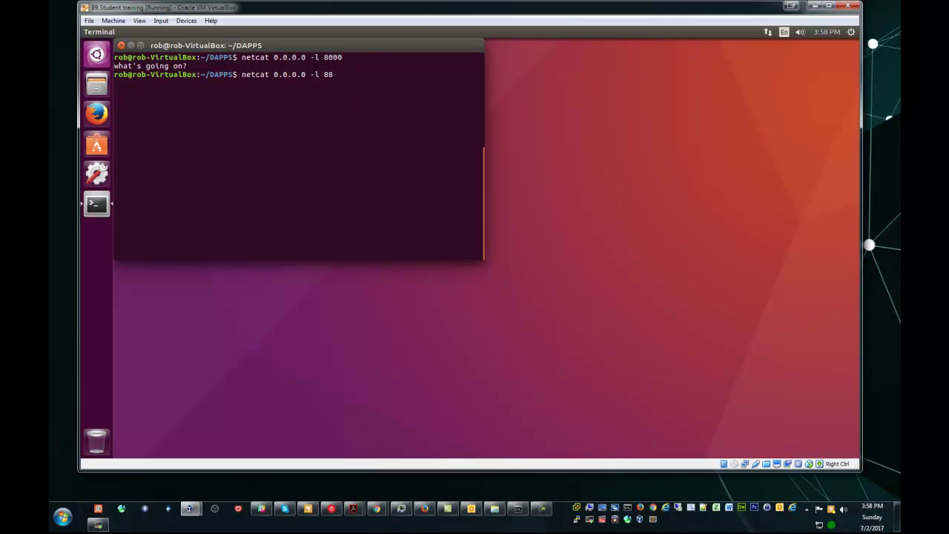
type("545")
key("Return")
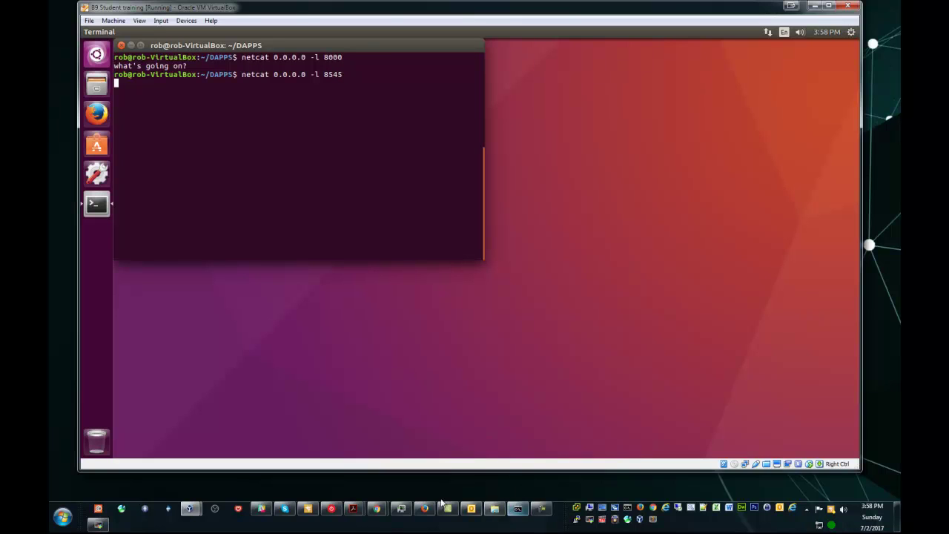
Step: Return to MobaXterm on the host, connect with telnet localhost 8545, and send the message "boo!"
left_click(101, 525)
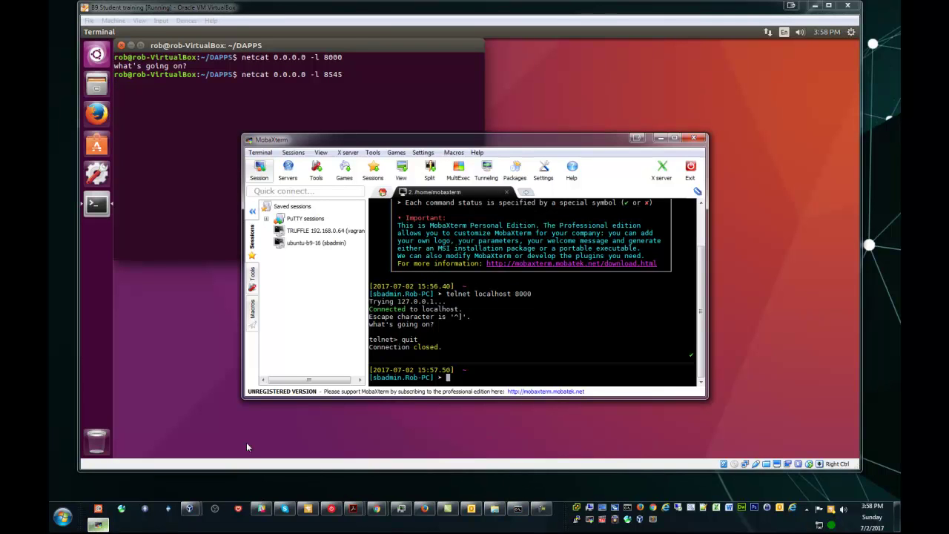
key("Up")
key("BackSpace")
key("BackSpace")
key("BackSpace")
type("545")
key("Return")
type("boo!")
key("Return")
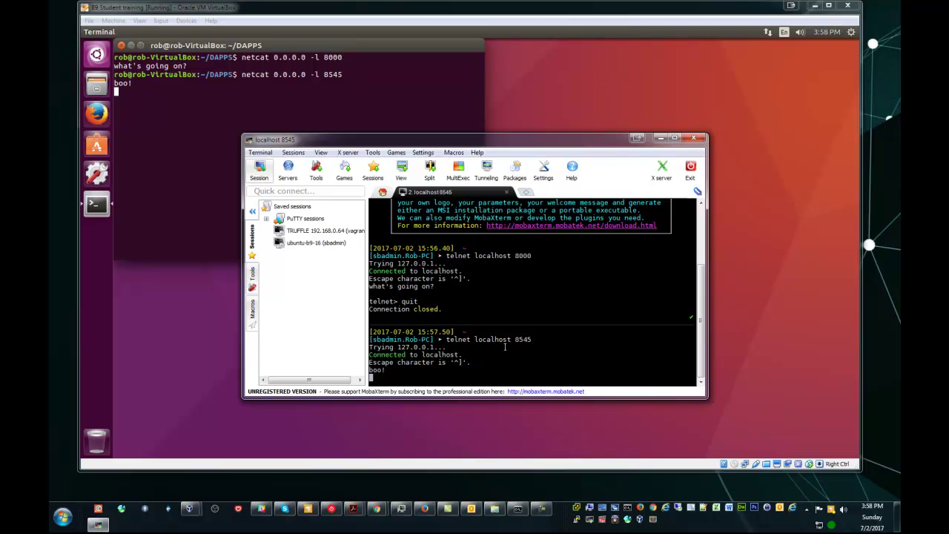
Step: Escape to the telnet prompt and quit the port 8545 connection
key("ctrl+bracketright")
type("quit")
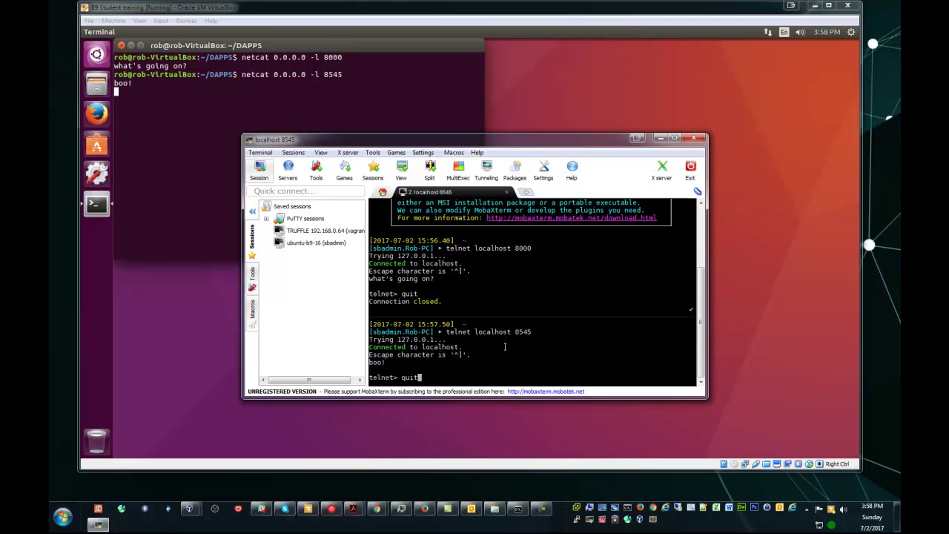
key("Return")
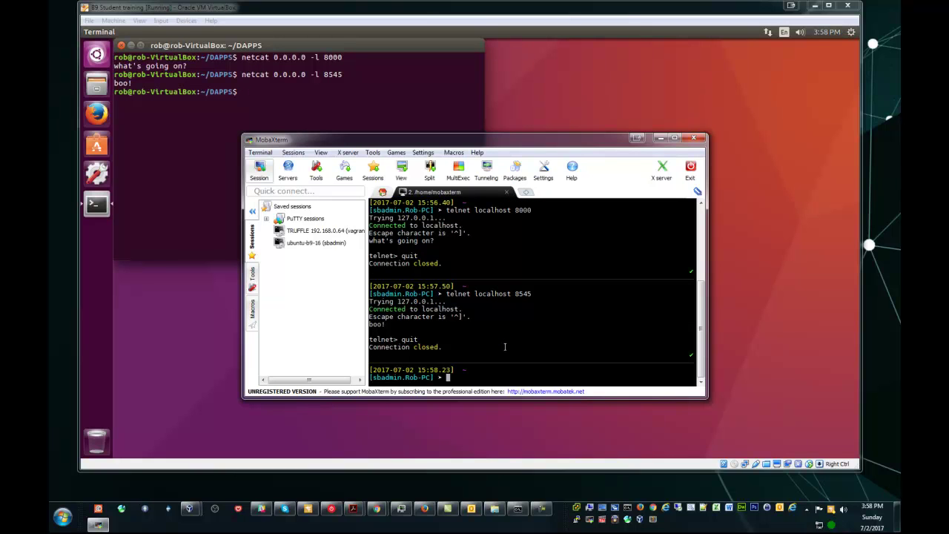